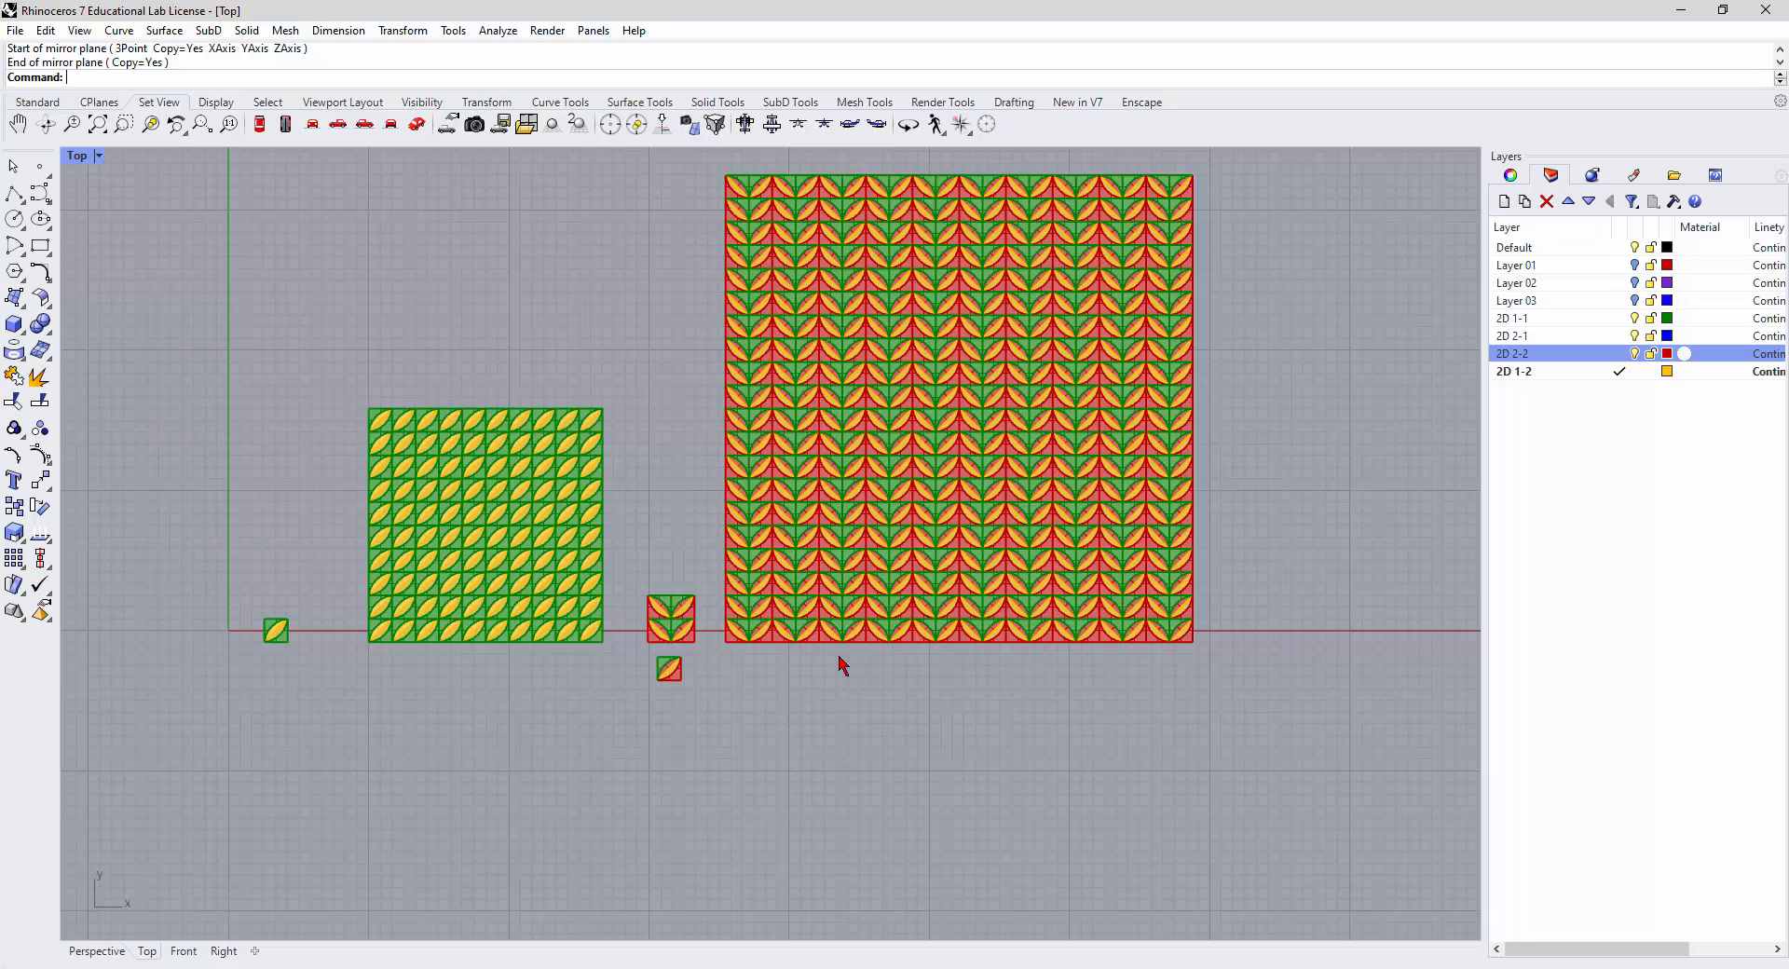
Duplicate the single red, green and yellow tile block straight down into the empty space below the patterns.
scroll(836, 667, "down", 3)
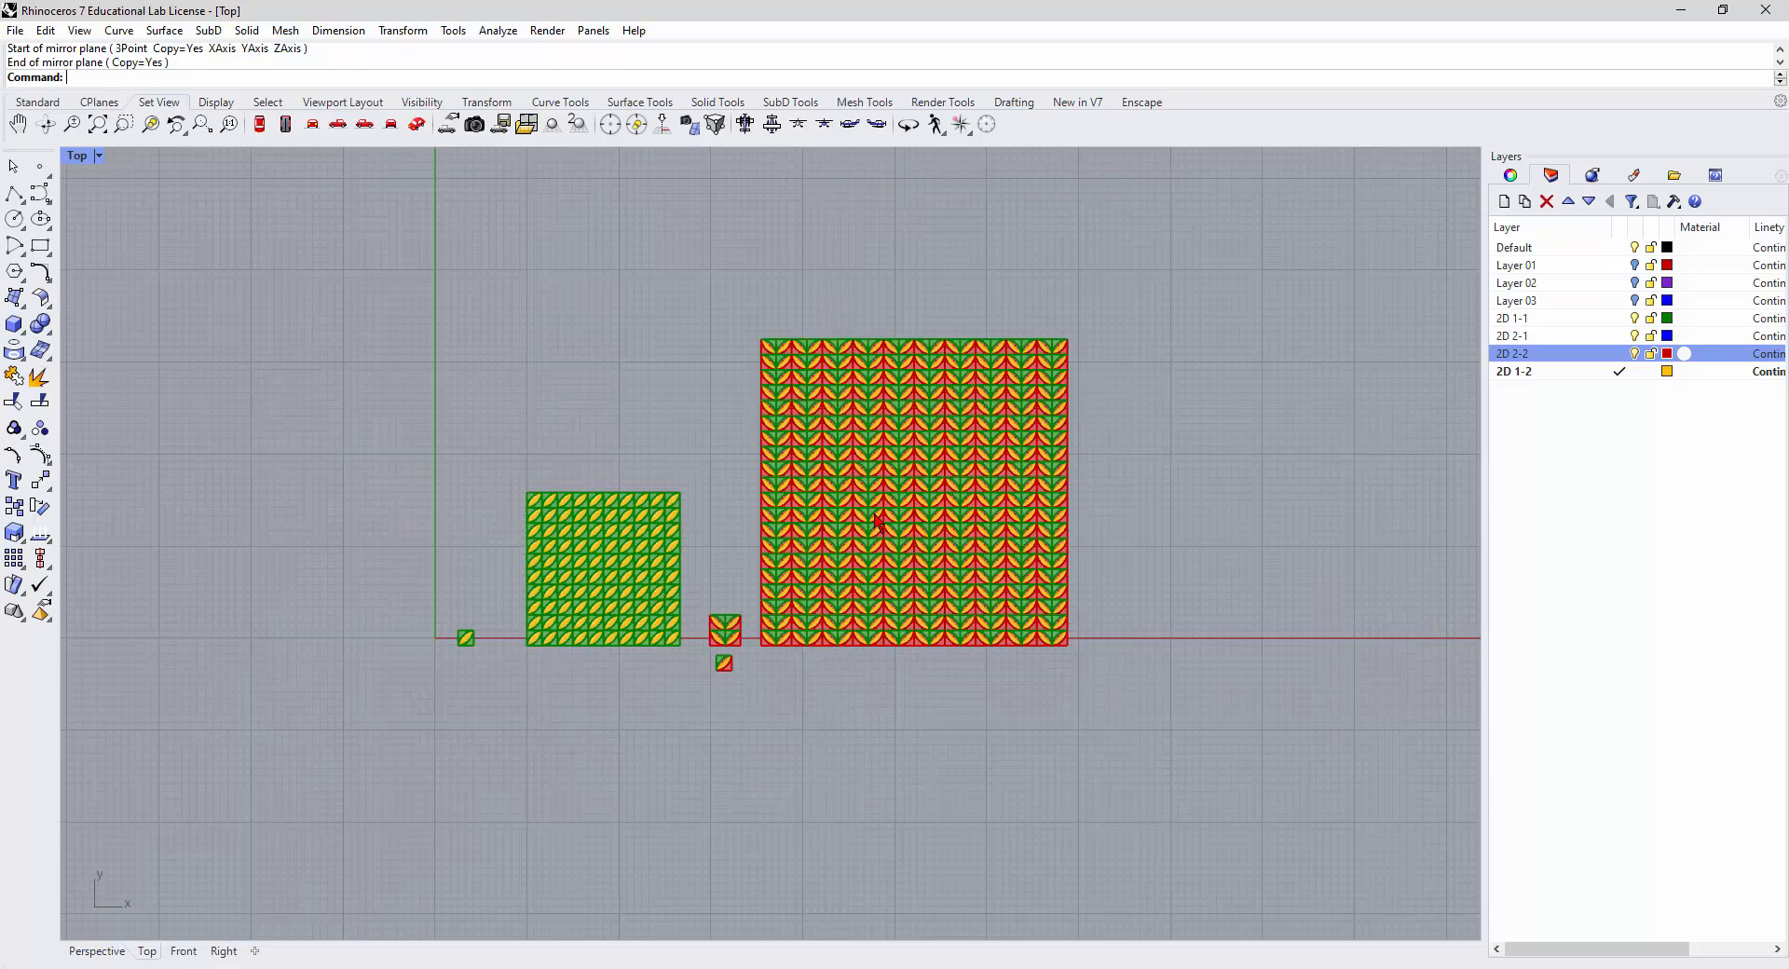
scroll(730, 731, "up", 3)
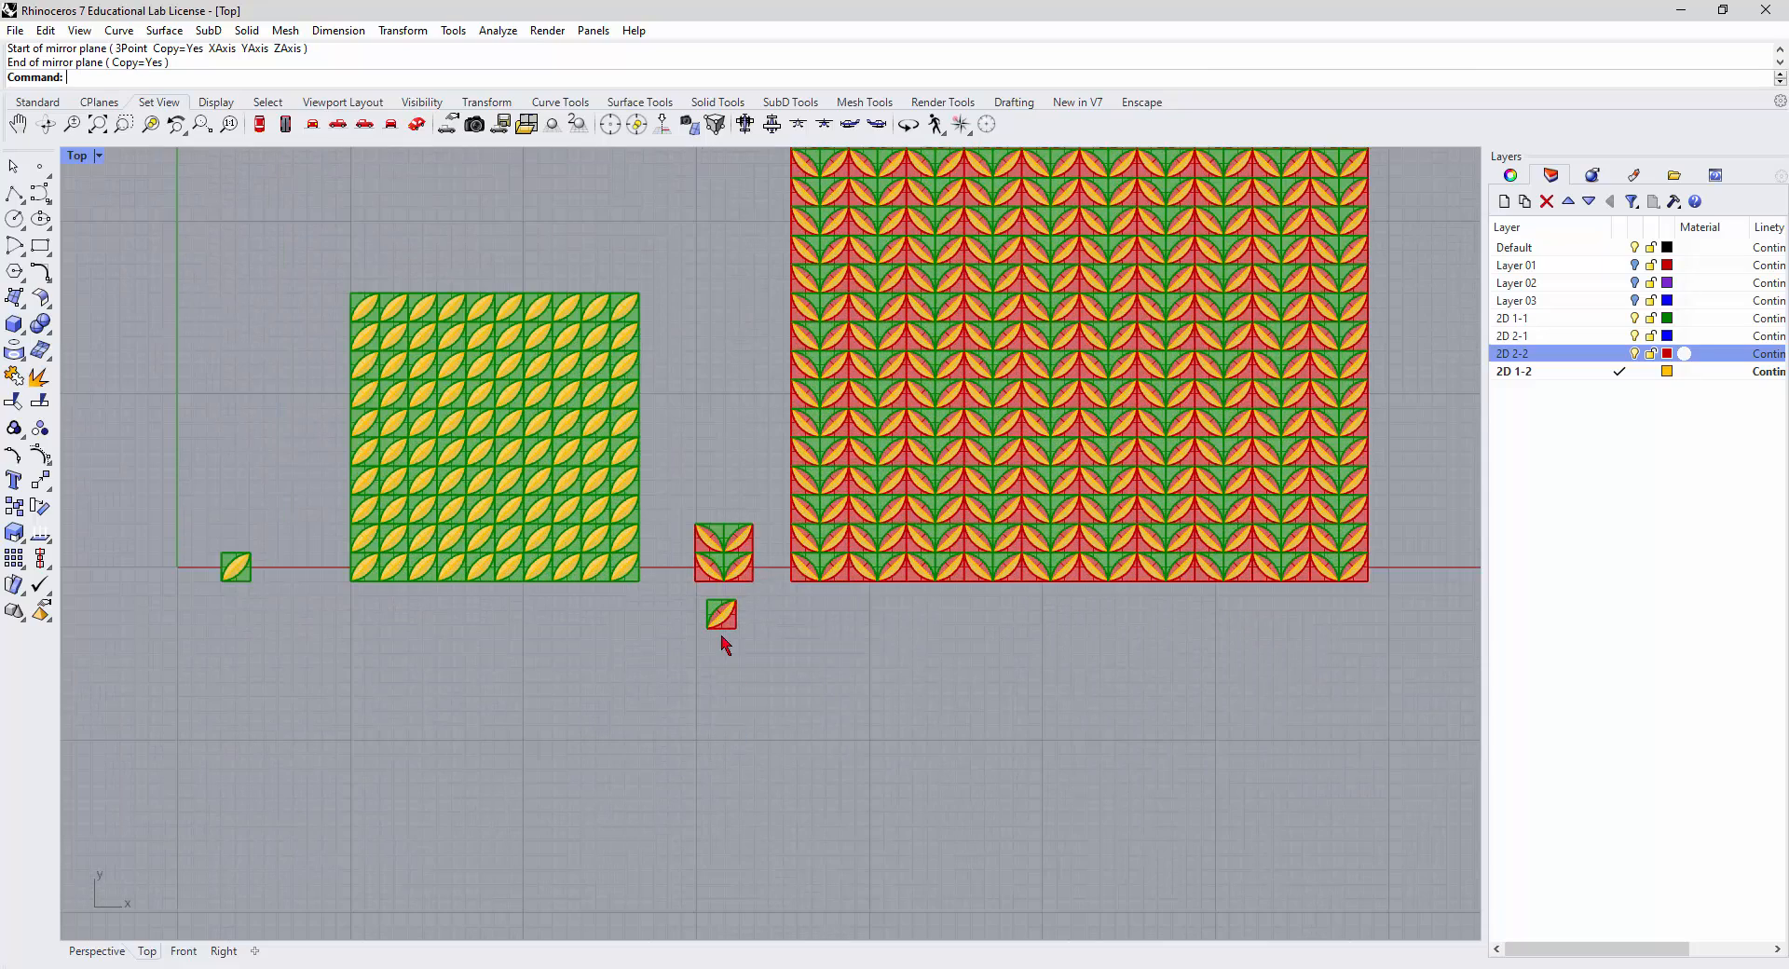
left_click(721, 624)
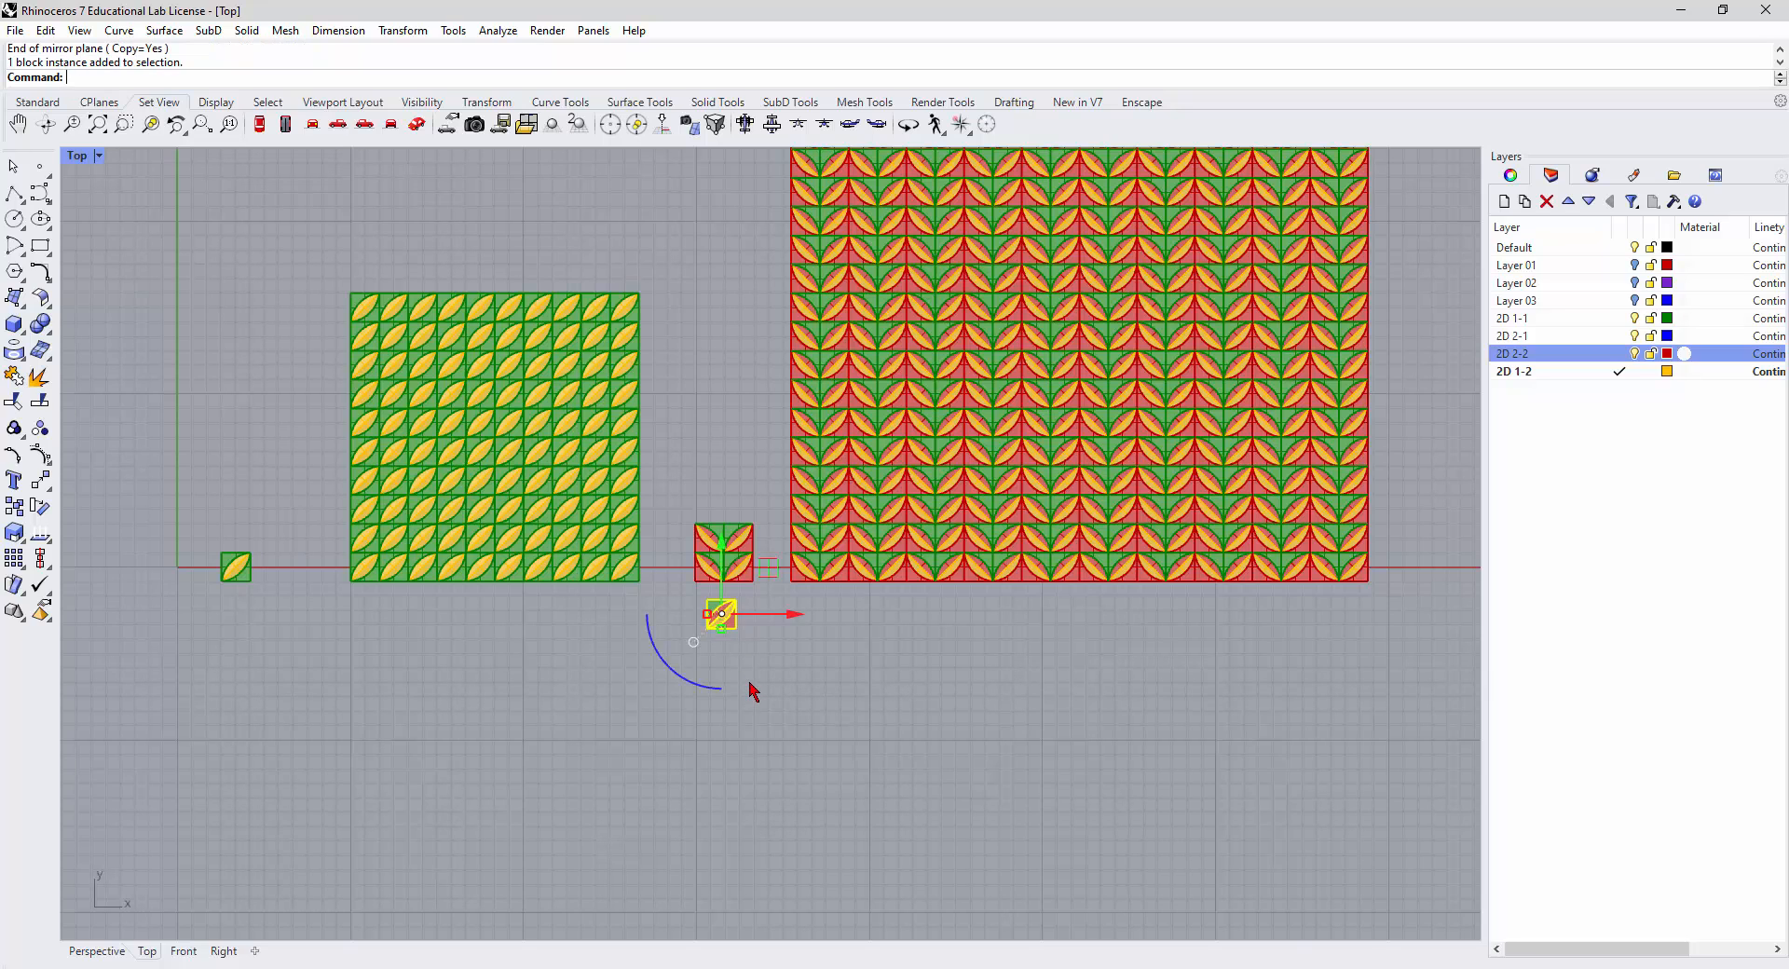
scroll(753, 689, "down", 4)
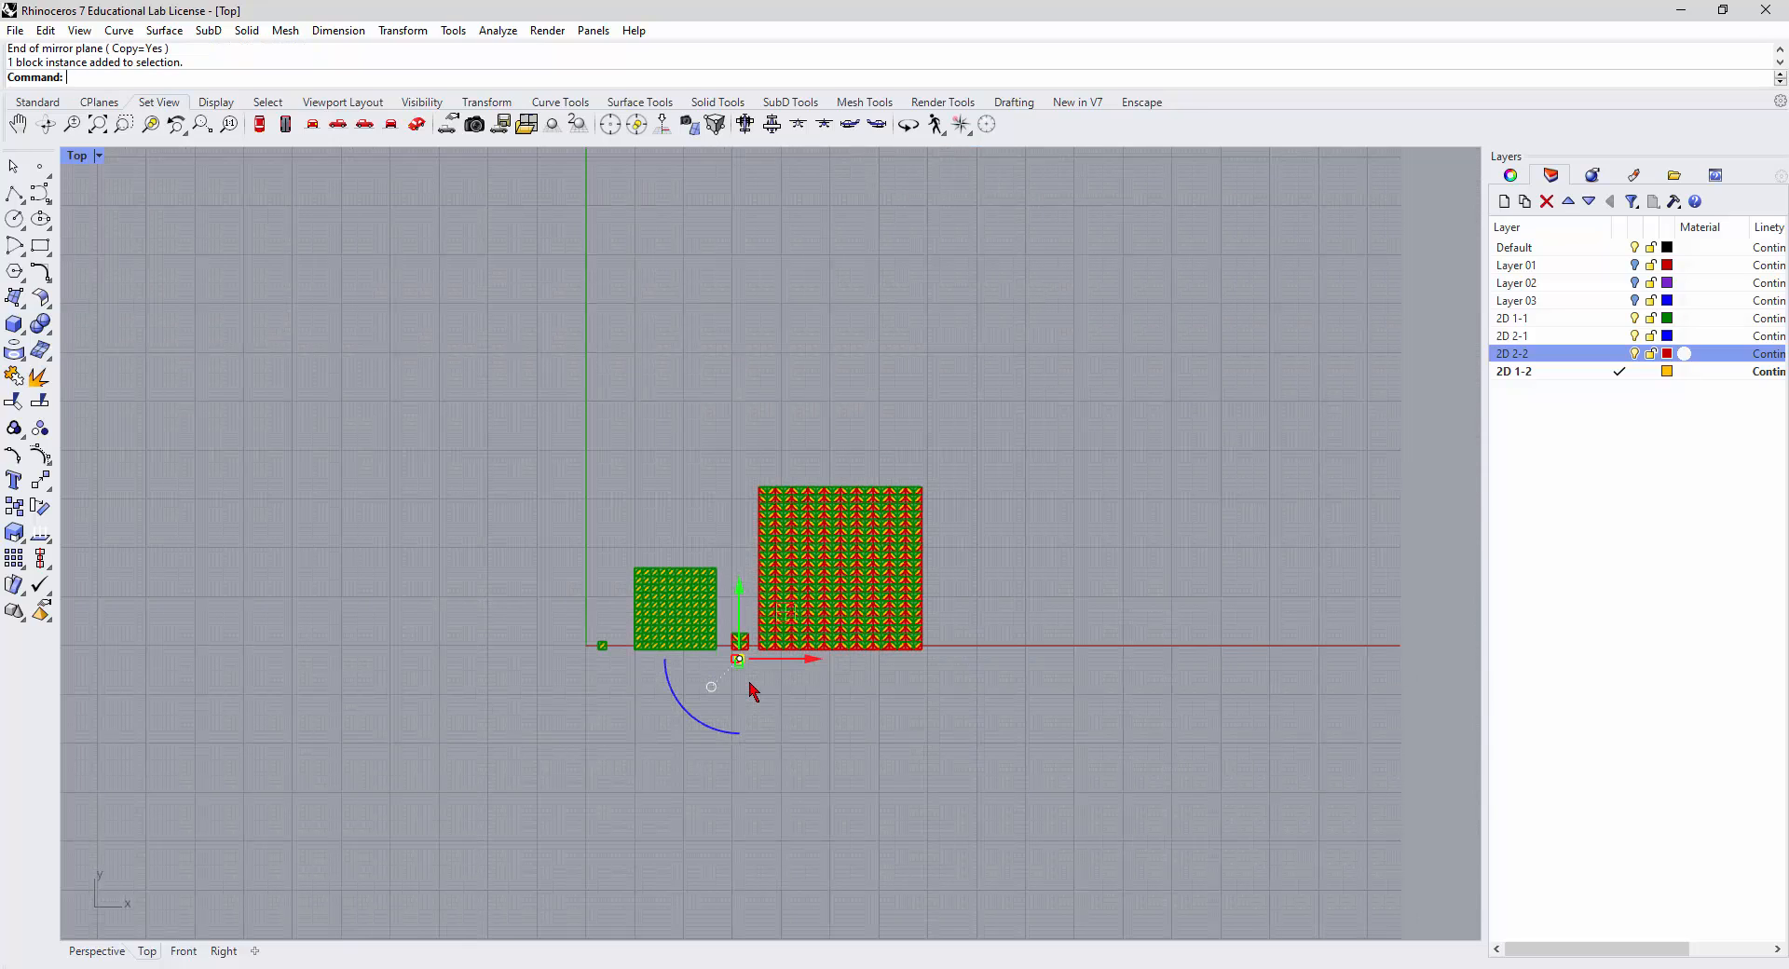
left_click_drag(741, 634, 737, 832)
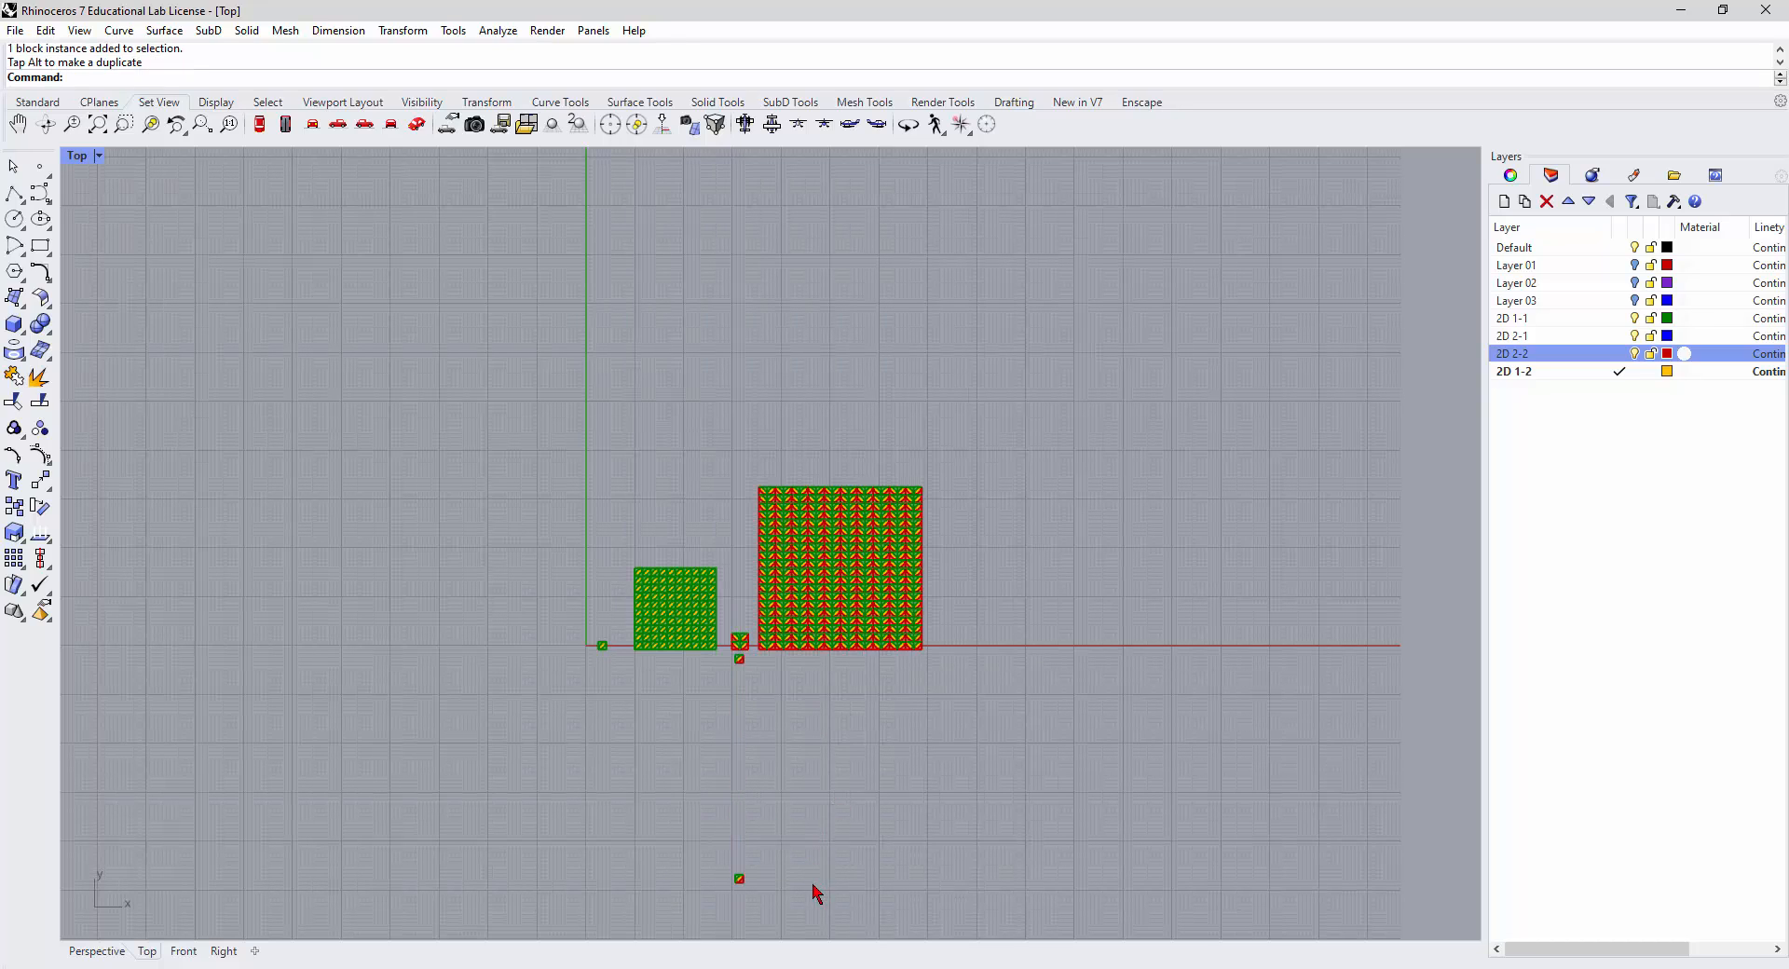
Explode the copied tile block into its separate surfaces.
scroll(771, 914, "up", 8)
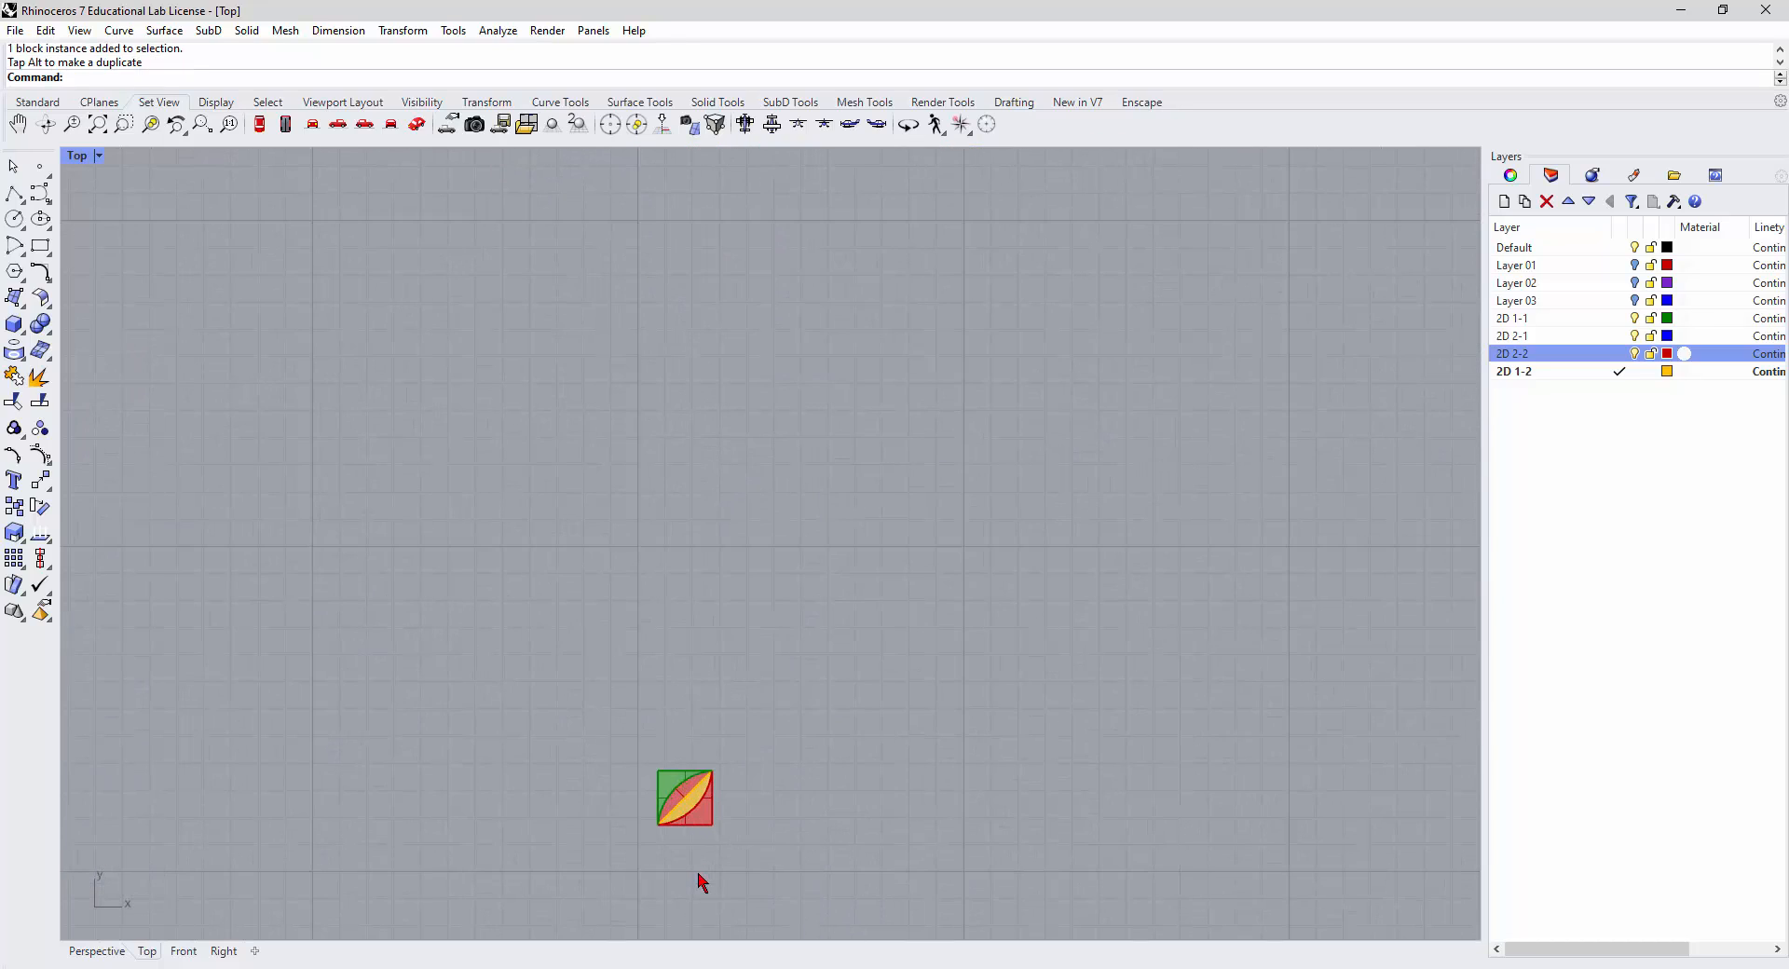
left_click(697, 825)
left_click(40, 378)
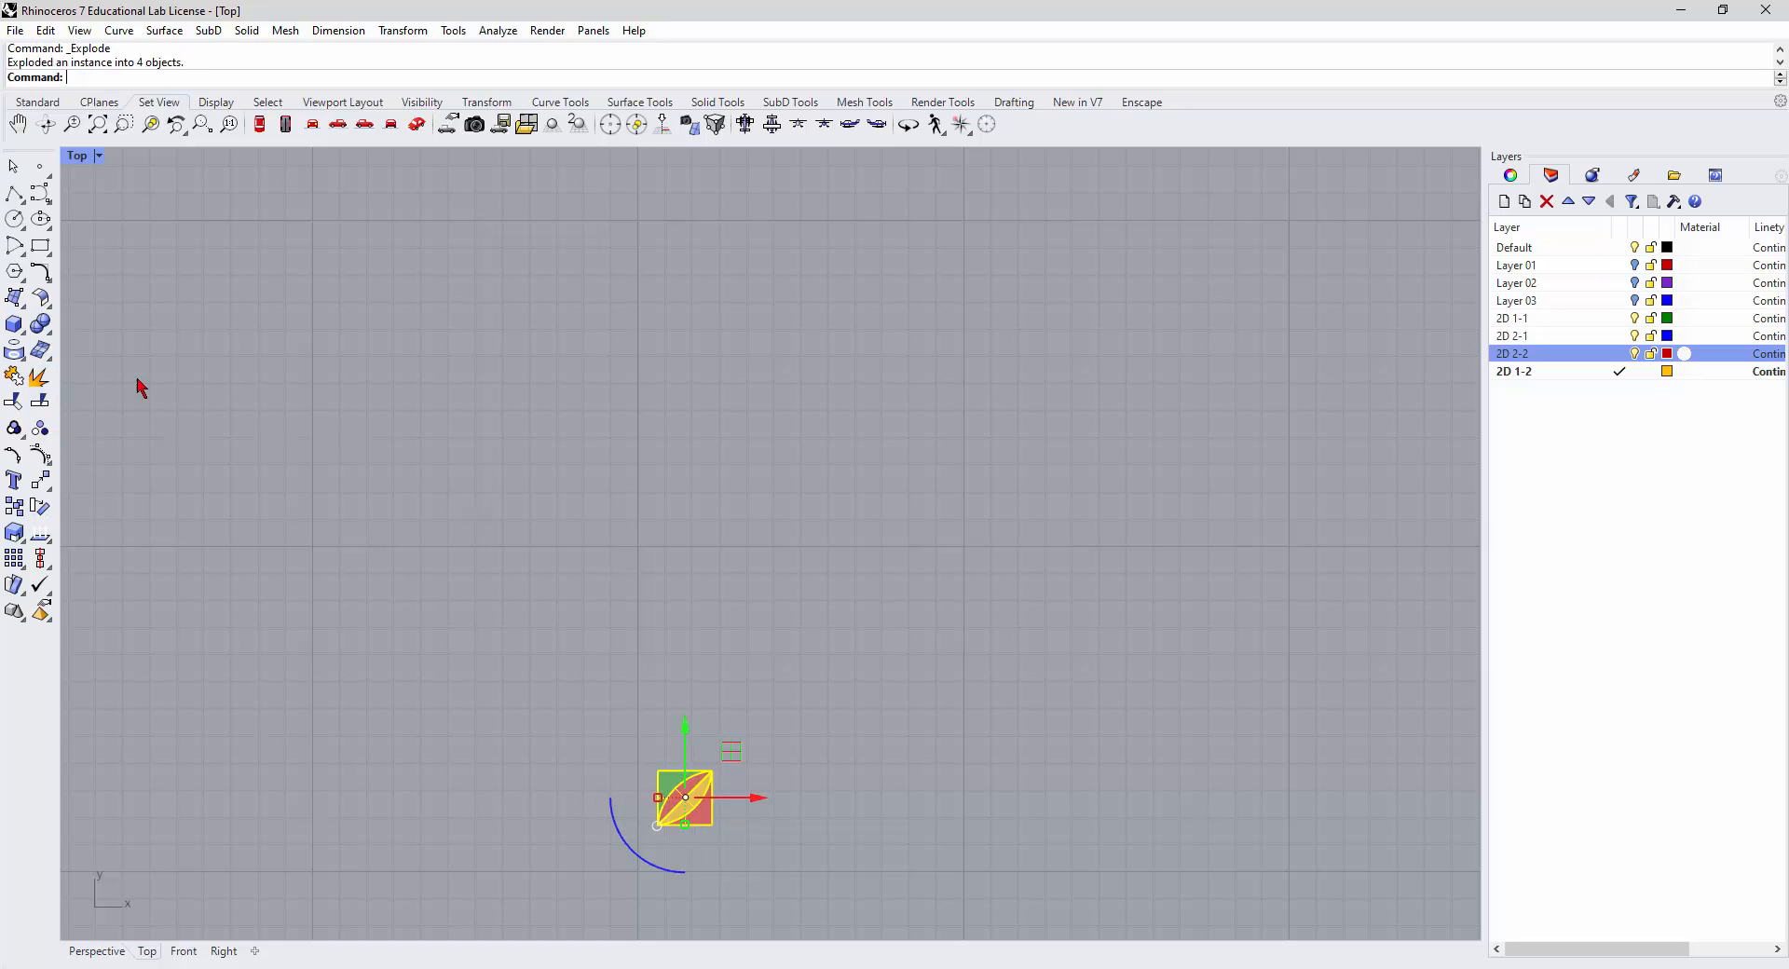
left_click(215, 368)
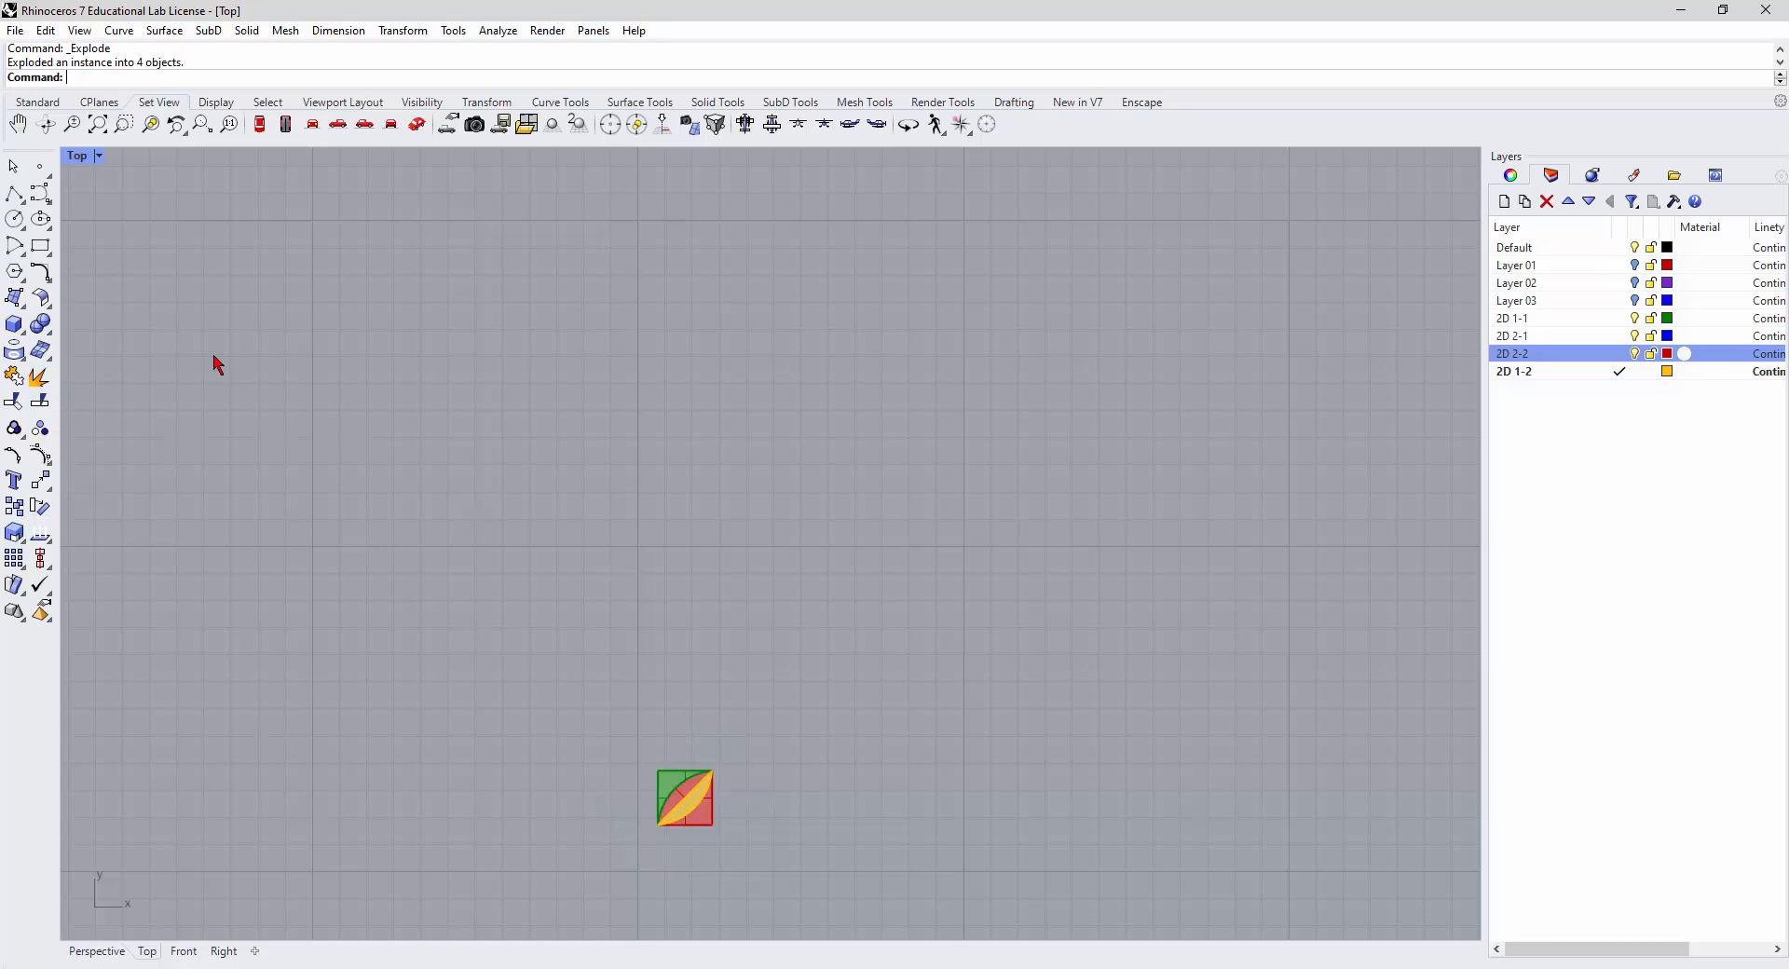
Examine the exploded tile's surfaces up close in the Perspective view.
double_click(78, 161)
double_click(812, 163)
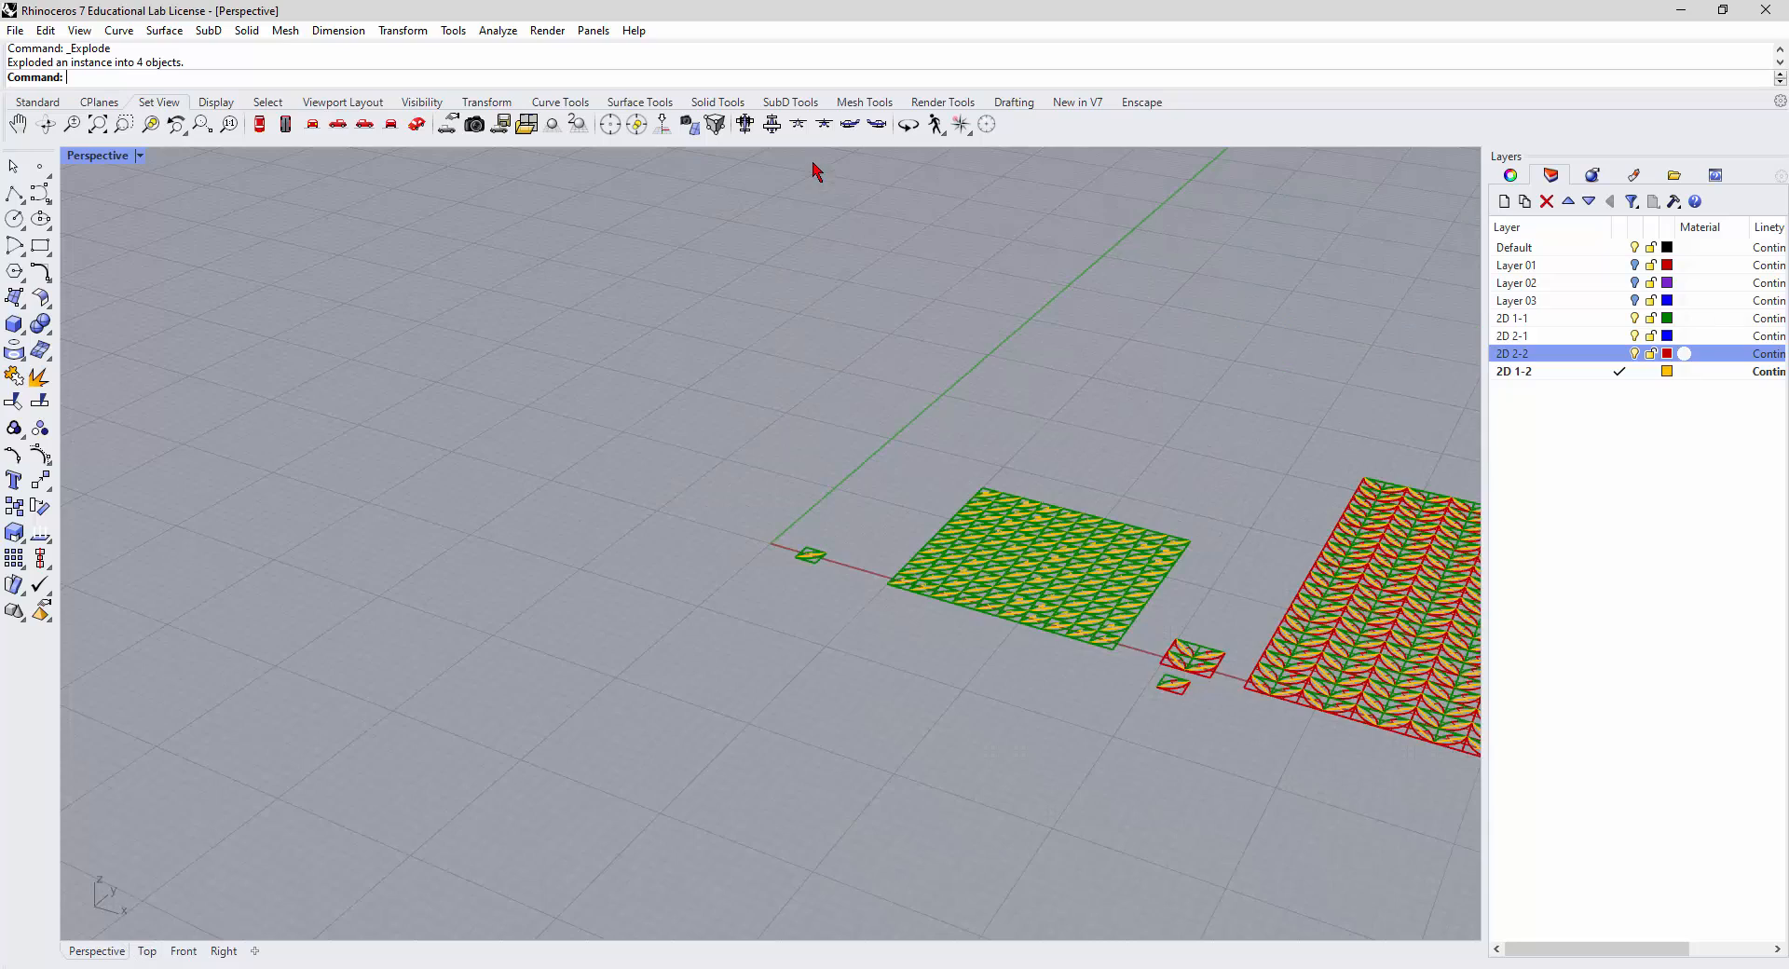
scroll(802, 373, "down", 5)
scroll(798, 503, "up", 20)
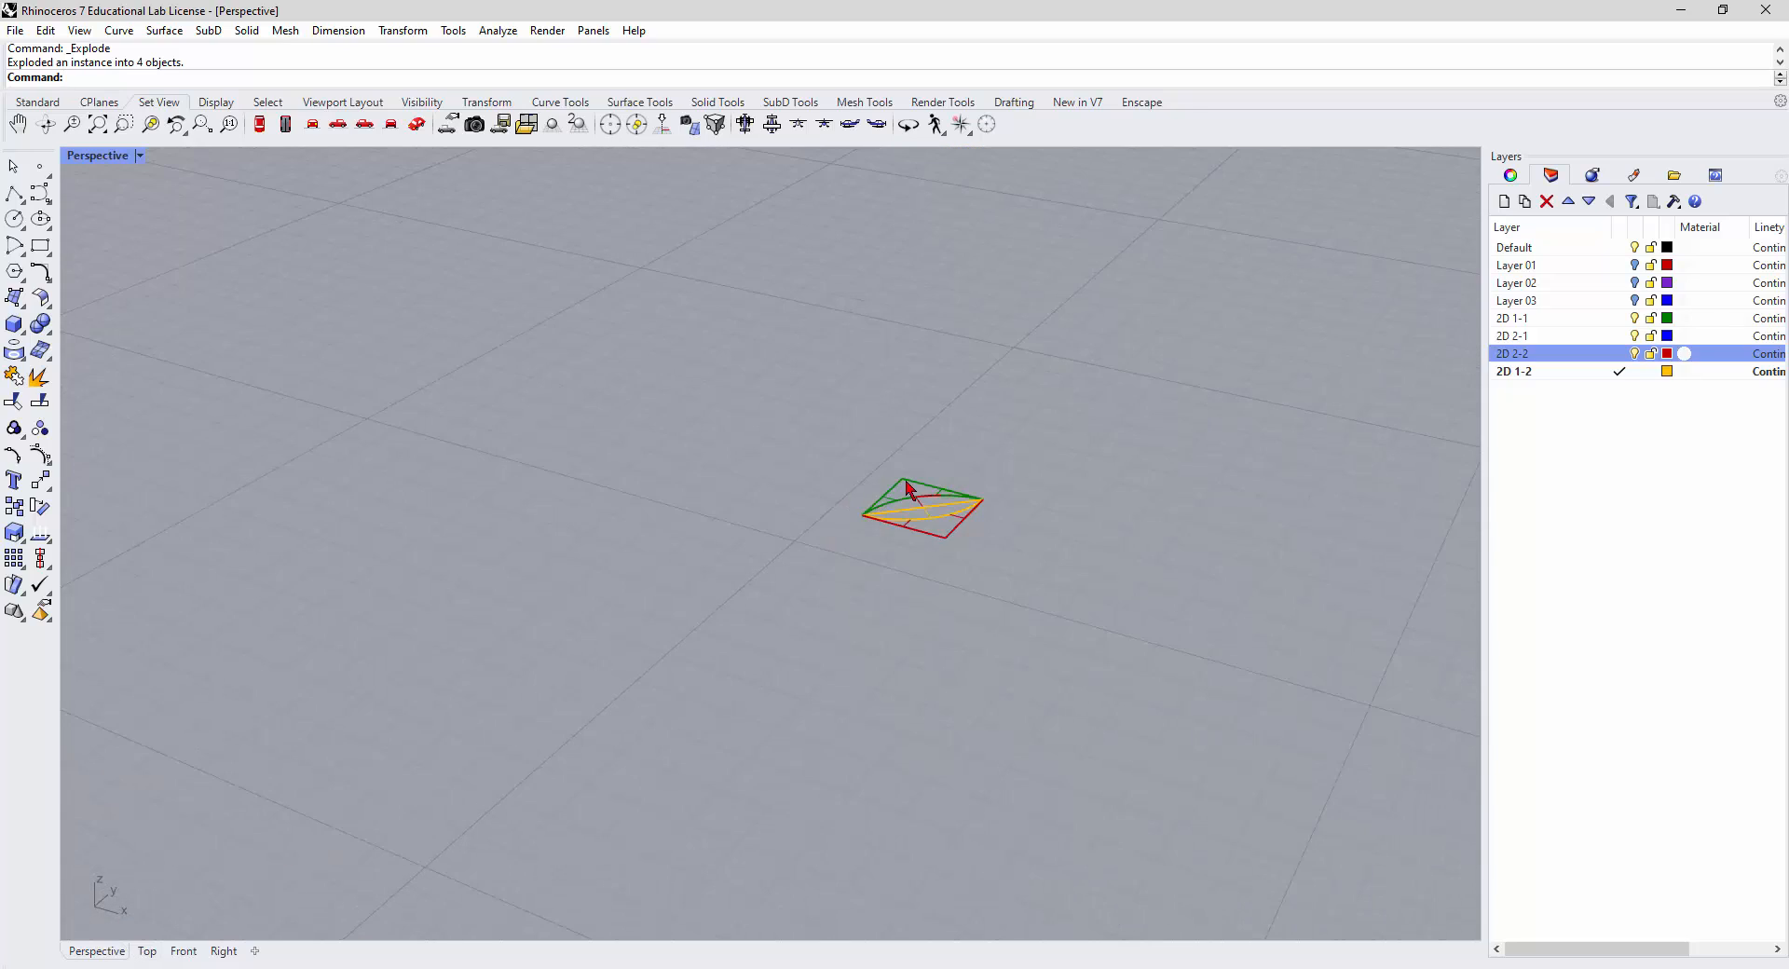
scroll(764, 391, "down", 8)
scroll(555, 285, "up", 8)
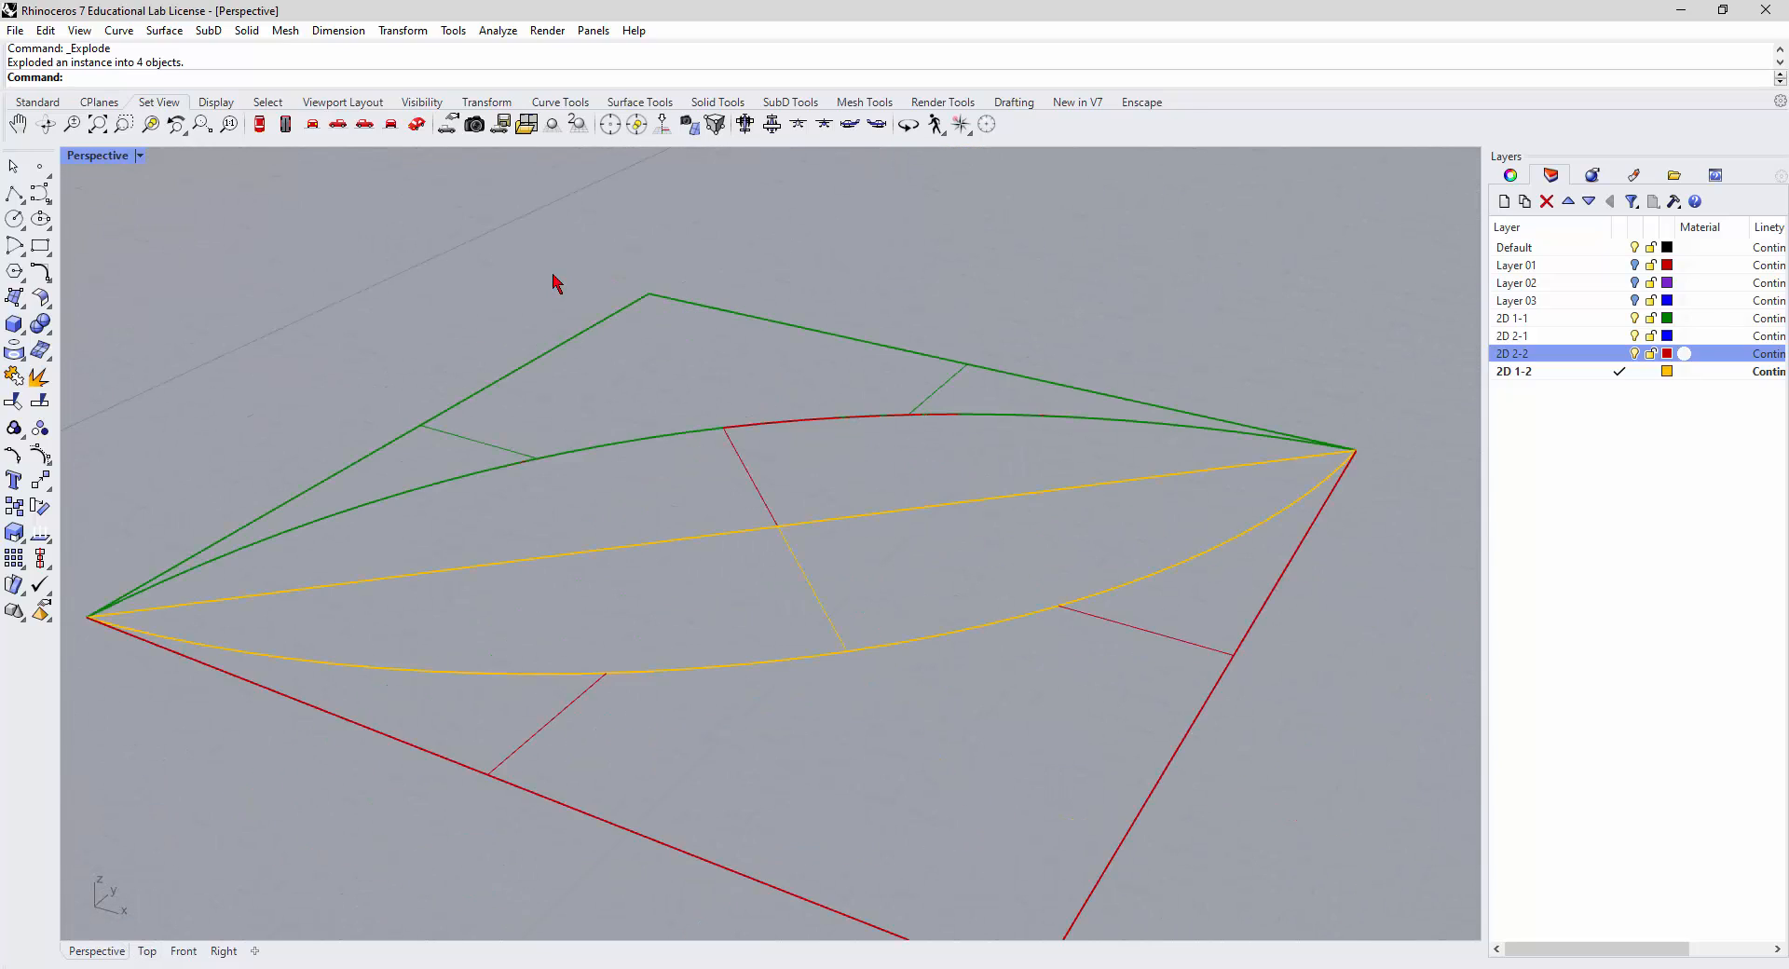
scroll(559, 284, "down", 8)
left_click_drag(406, 208, 790, 438)
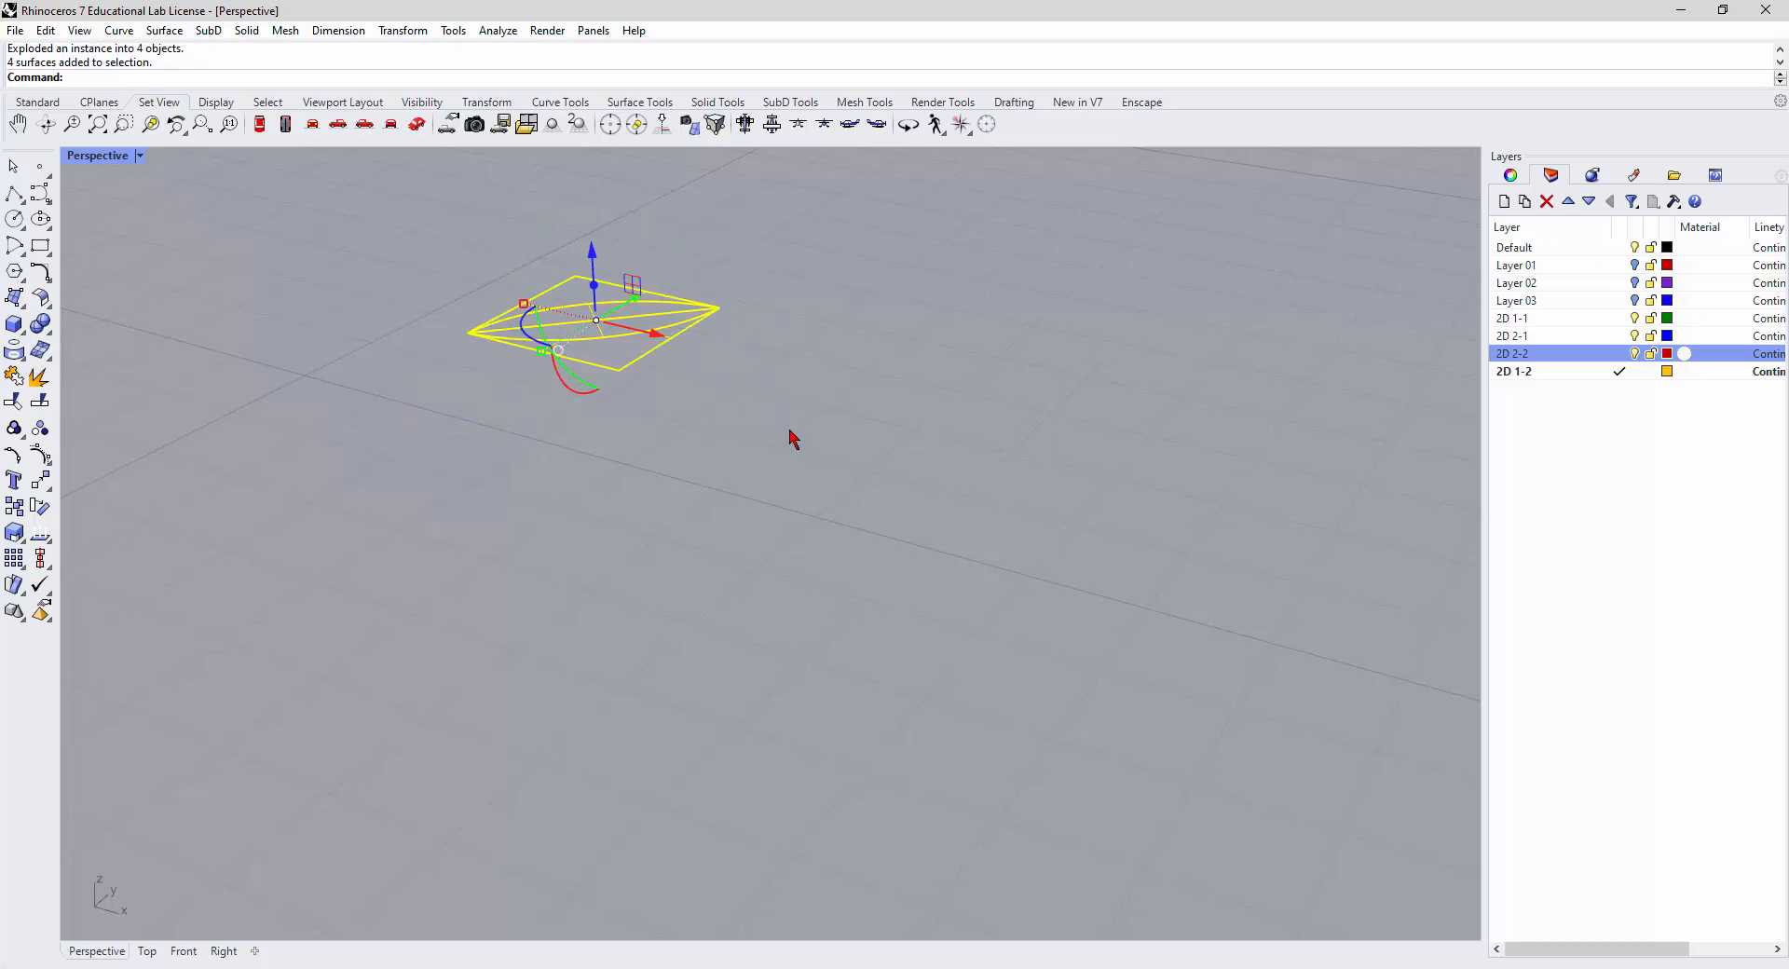
left_click(151, 124)
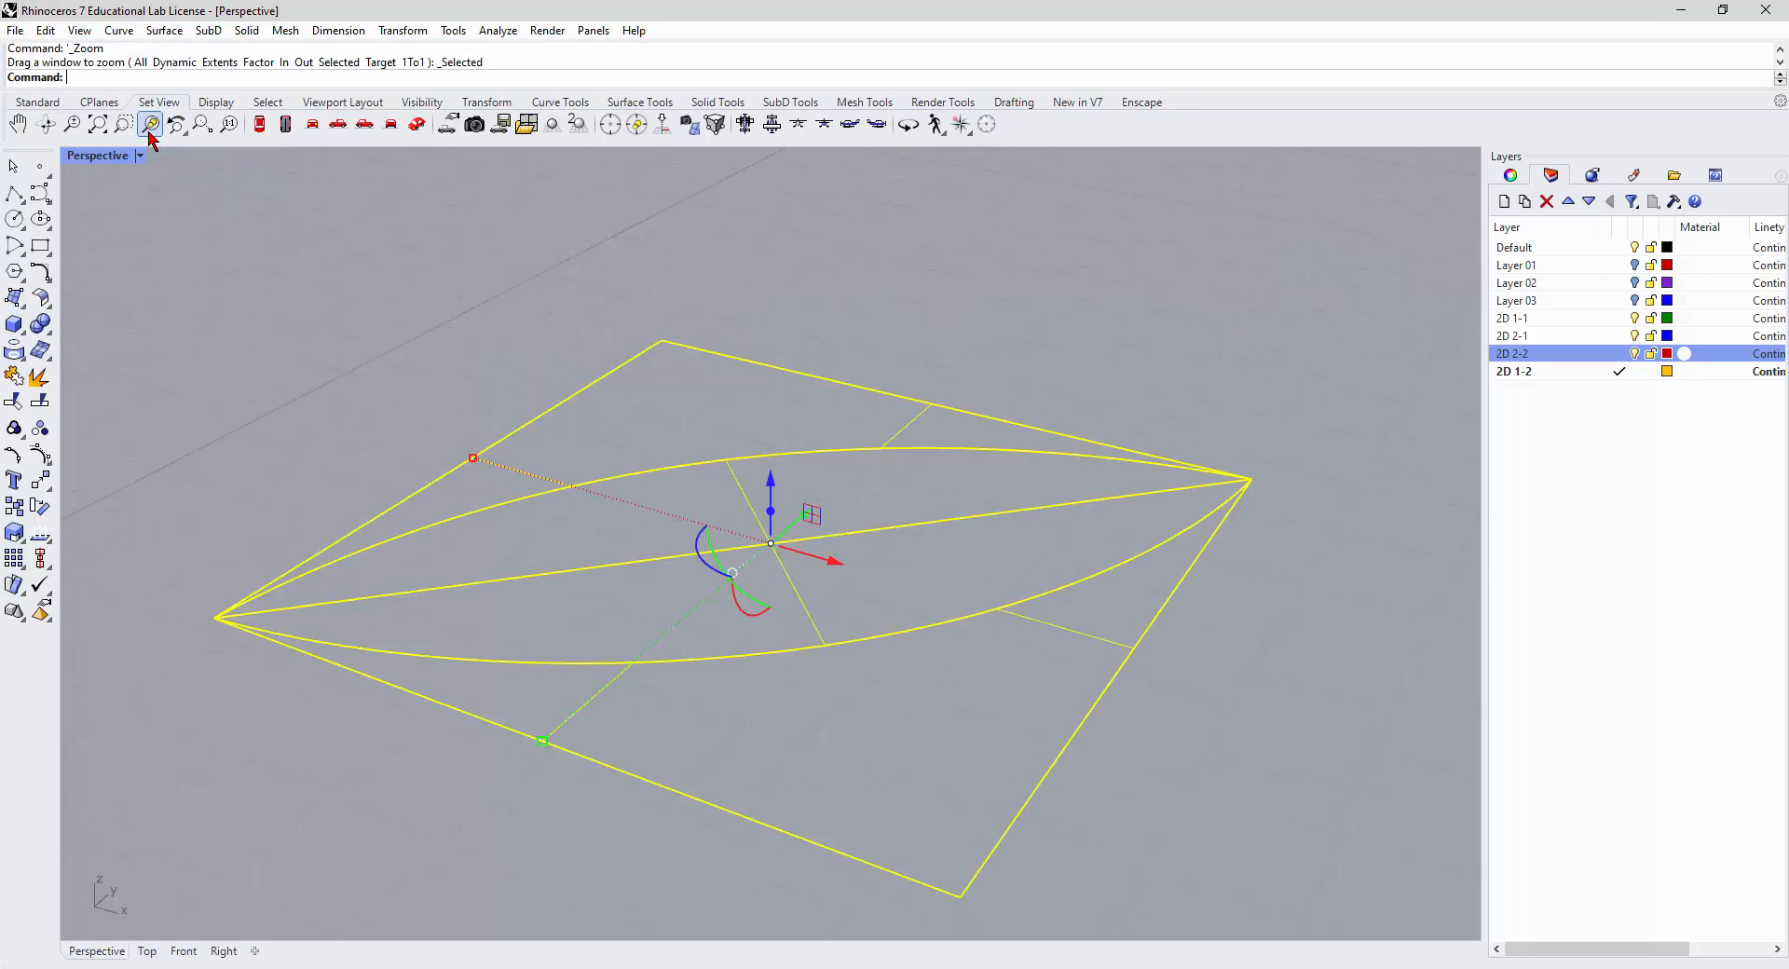
left_click(424, 251)
scroll(639, 401, "down", 5)
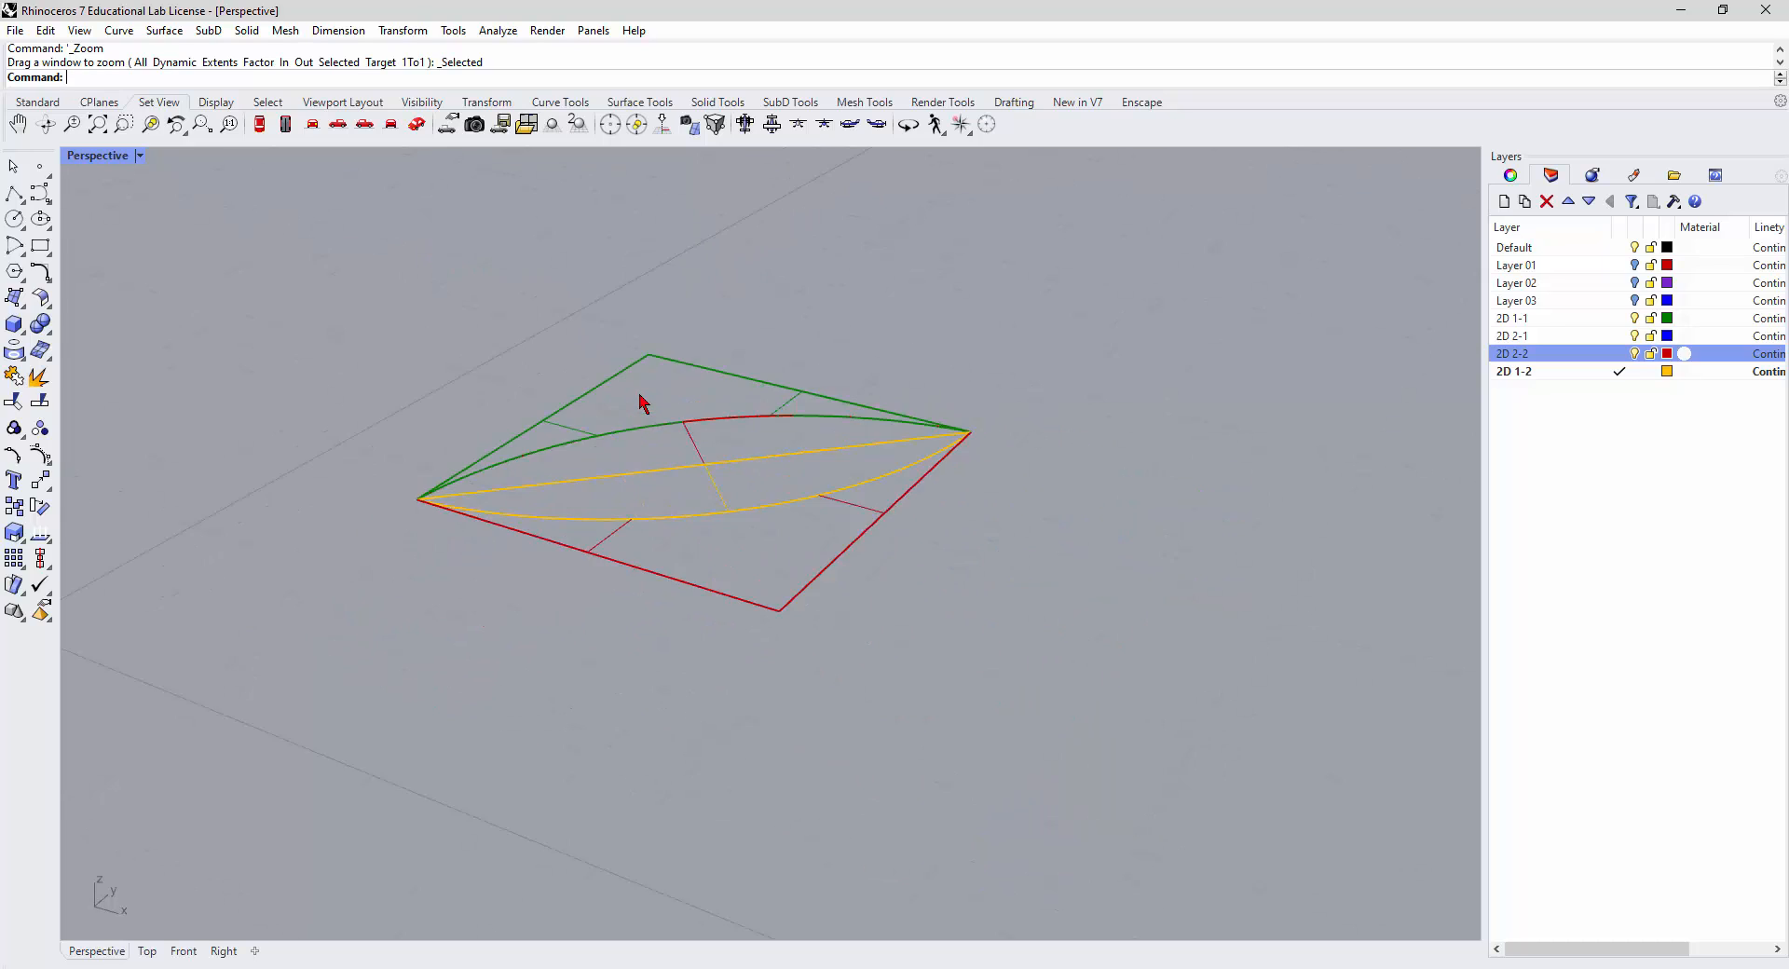
scroll(643, 402, "up", 4)
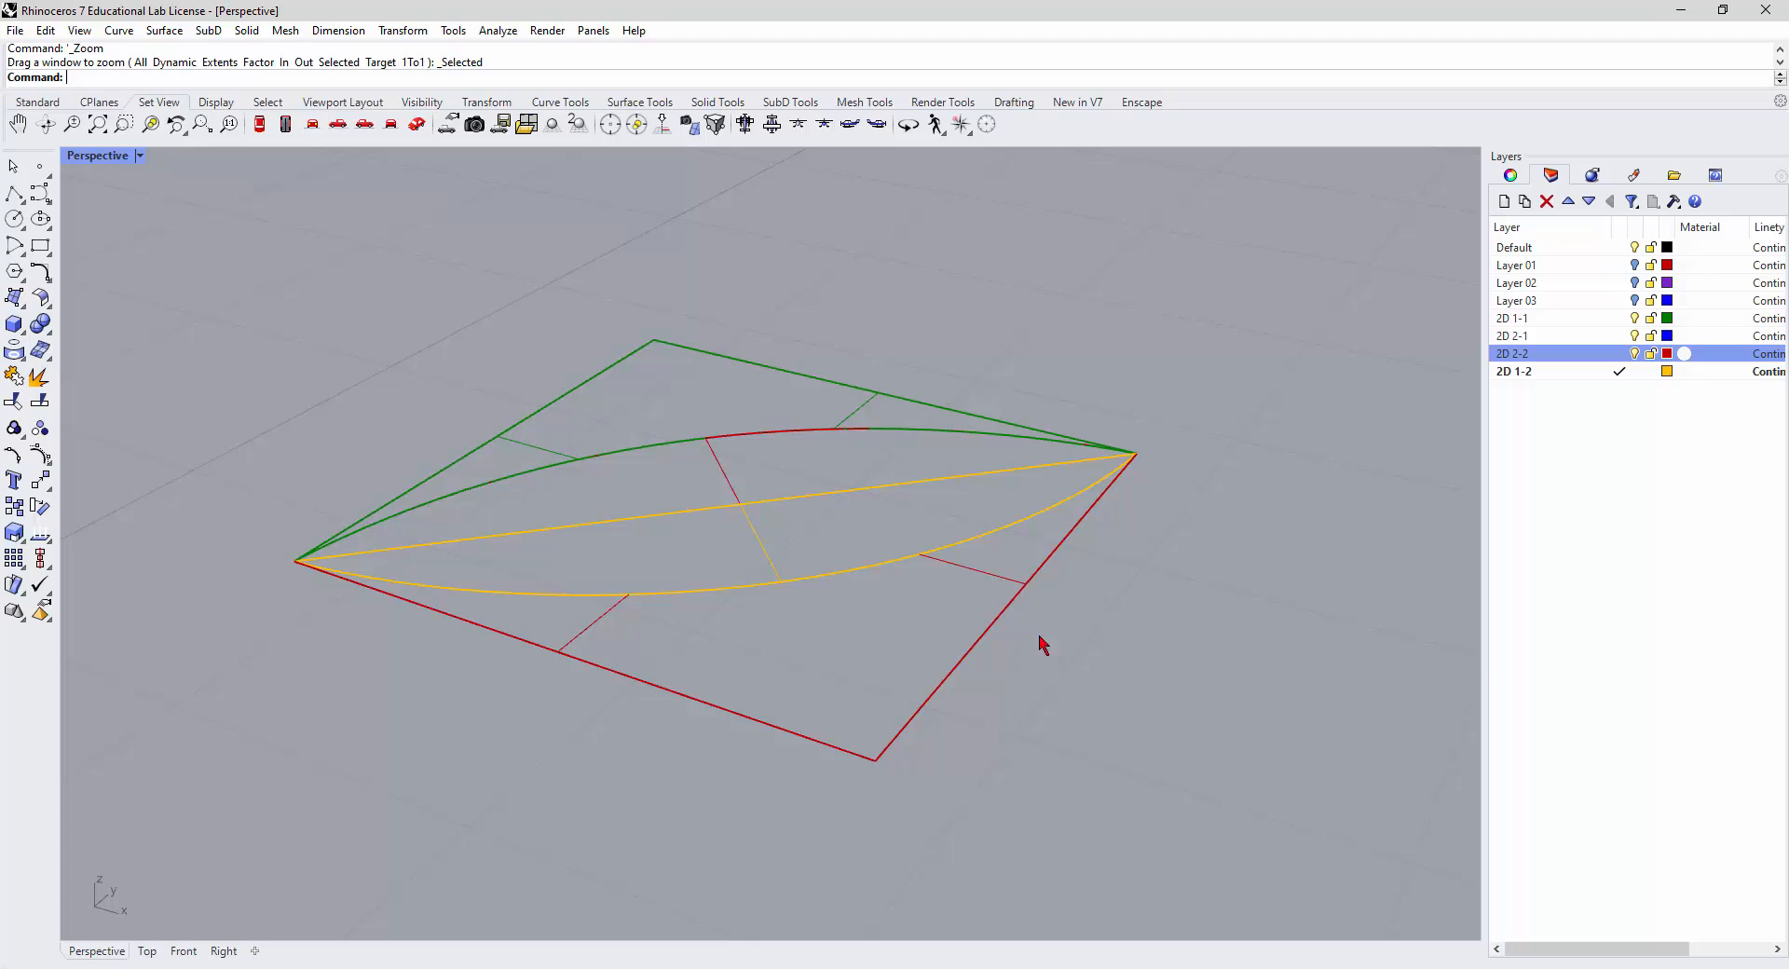
Delete the red half-leaf surface between the green arc and the diagonal, and undo that deletion.
left_click(731, 492)
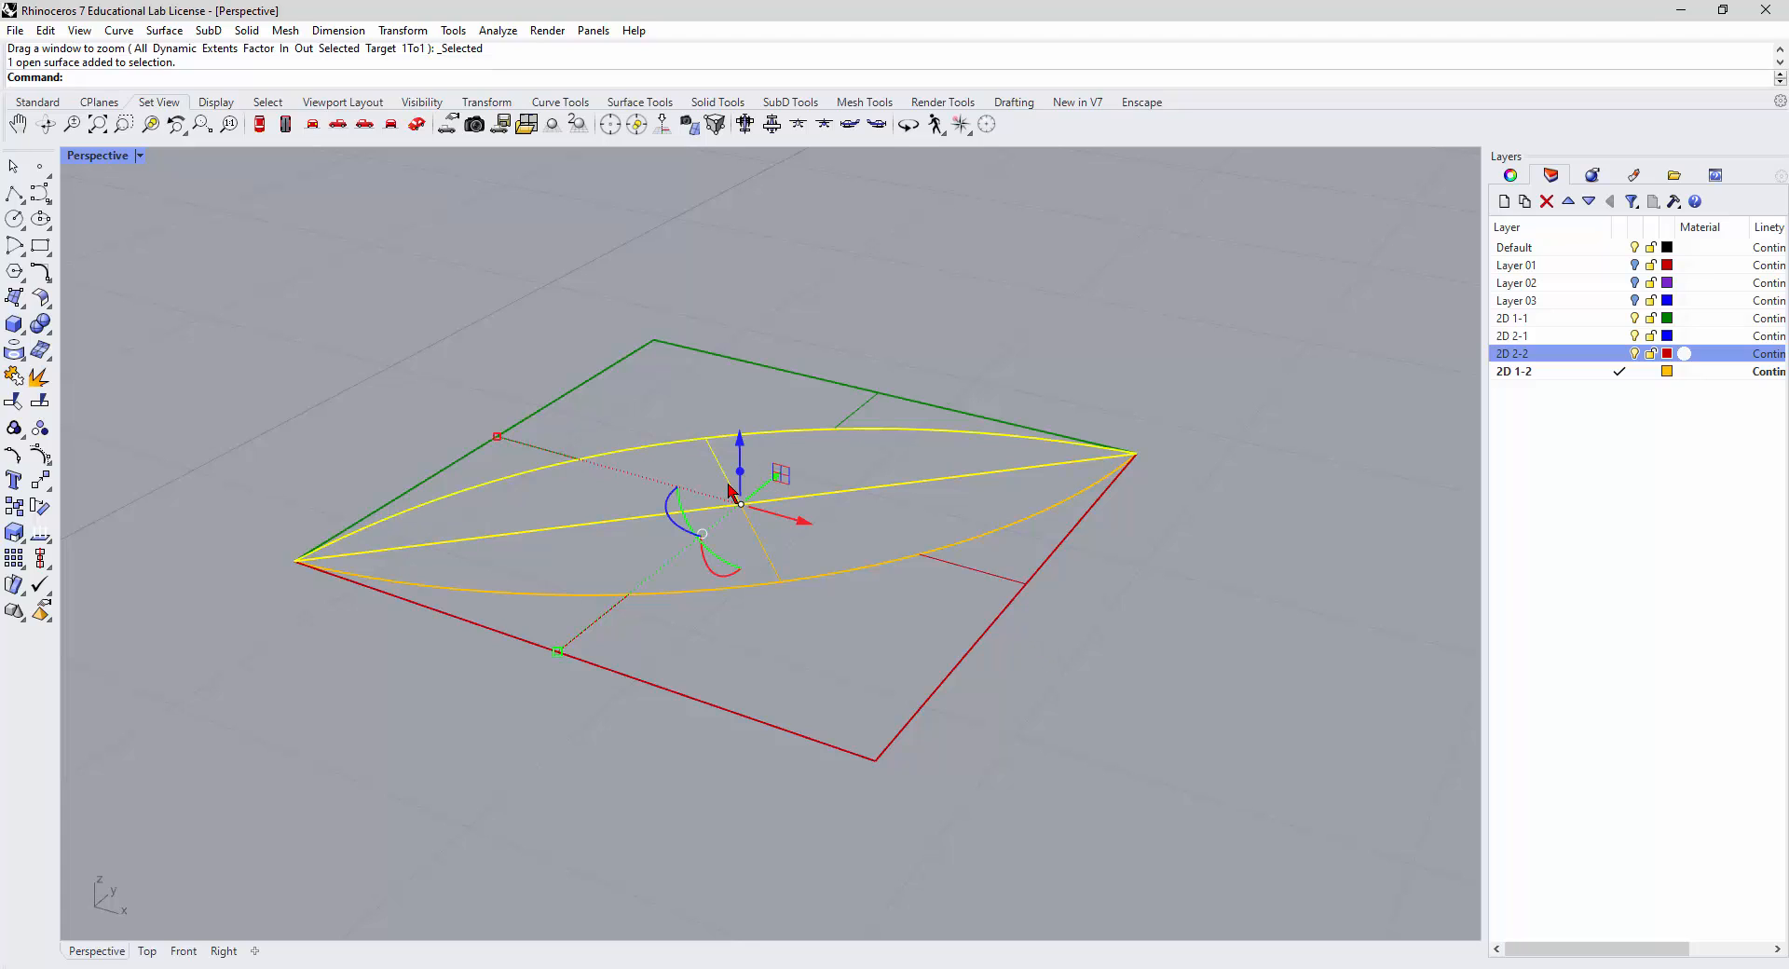
key("Delete")
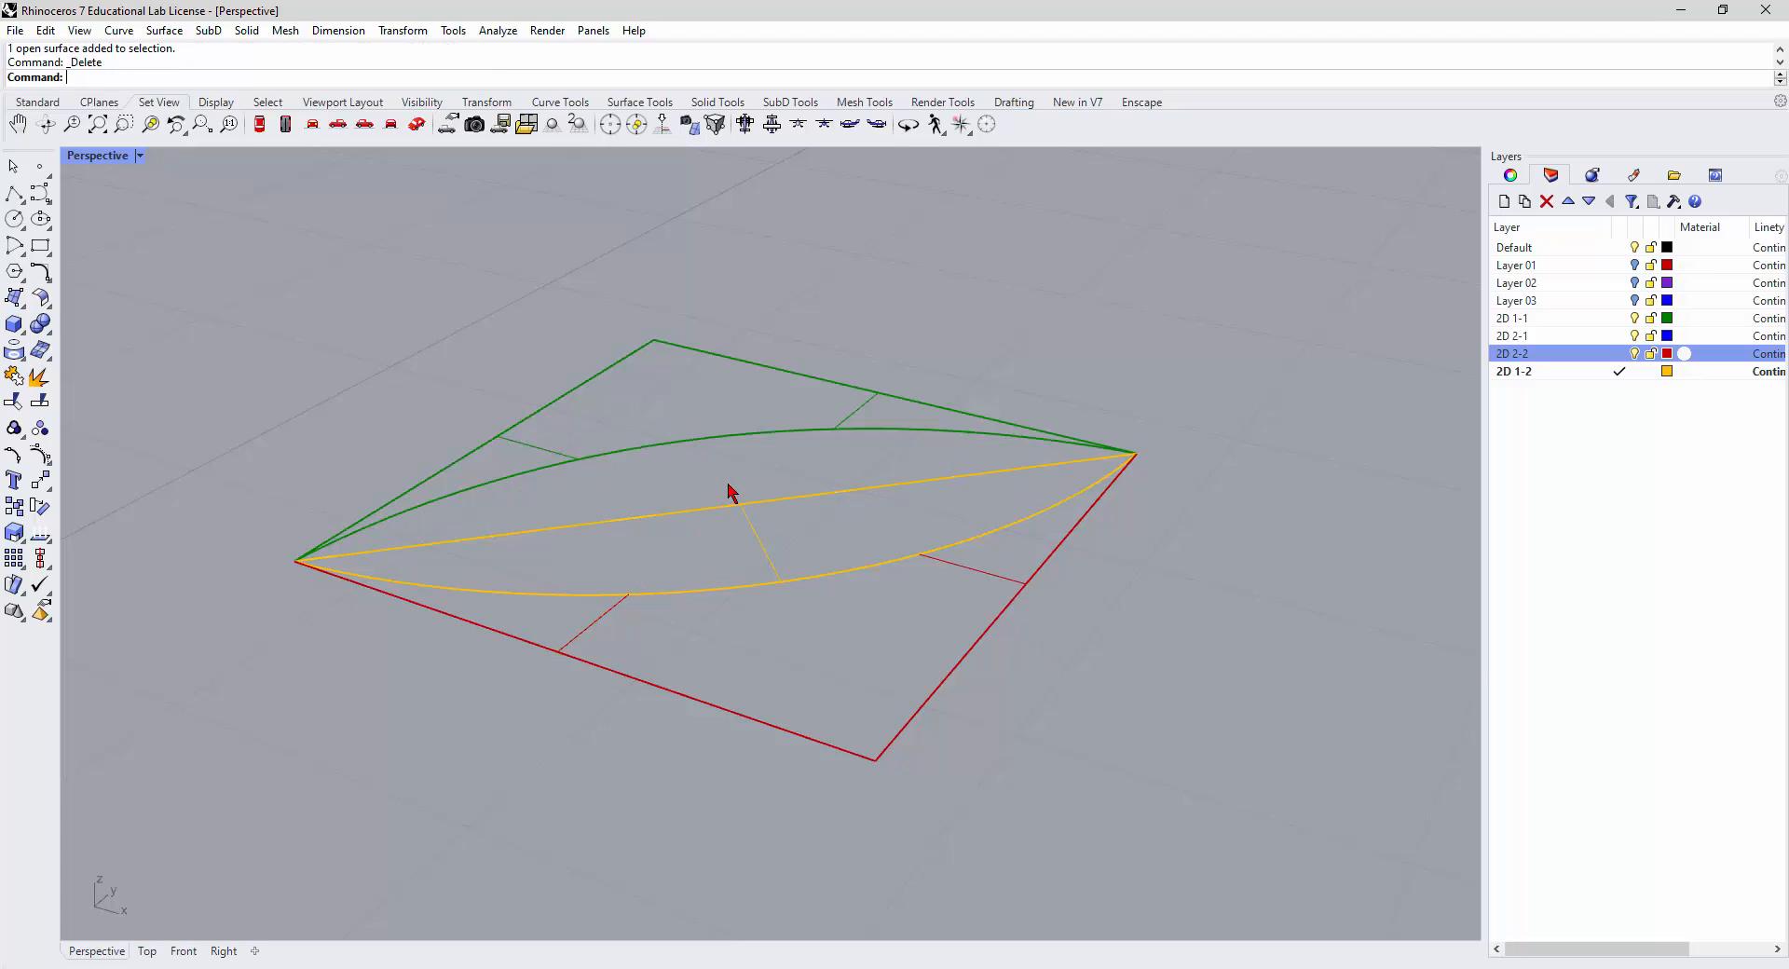
key("ctrl+z")
left_click(1086, 305)
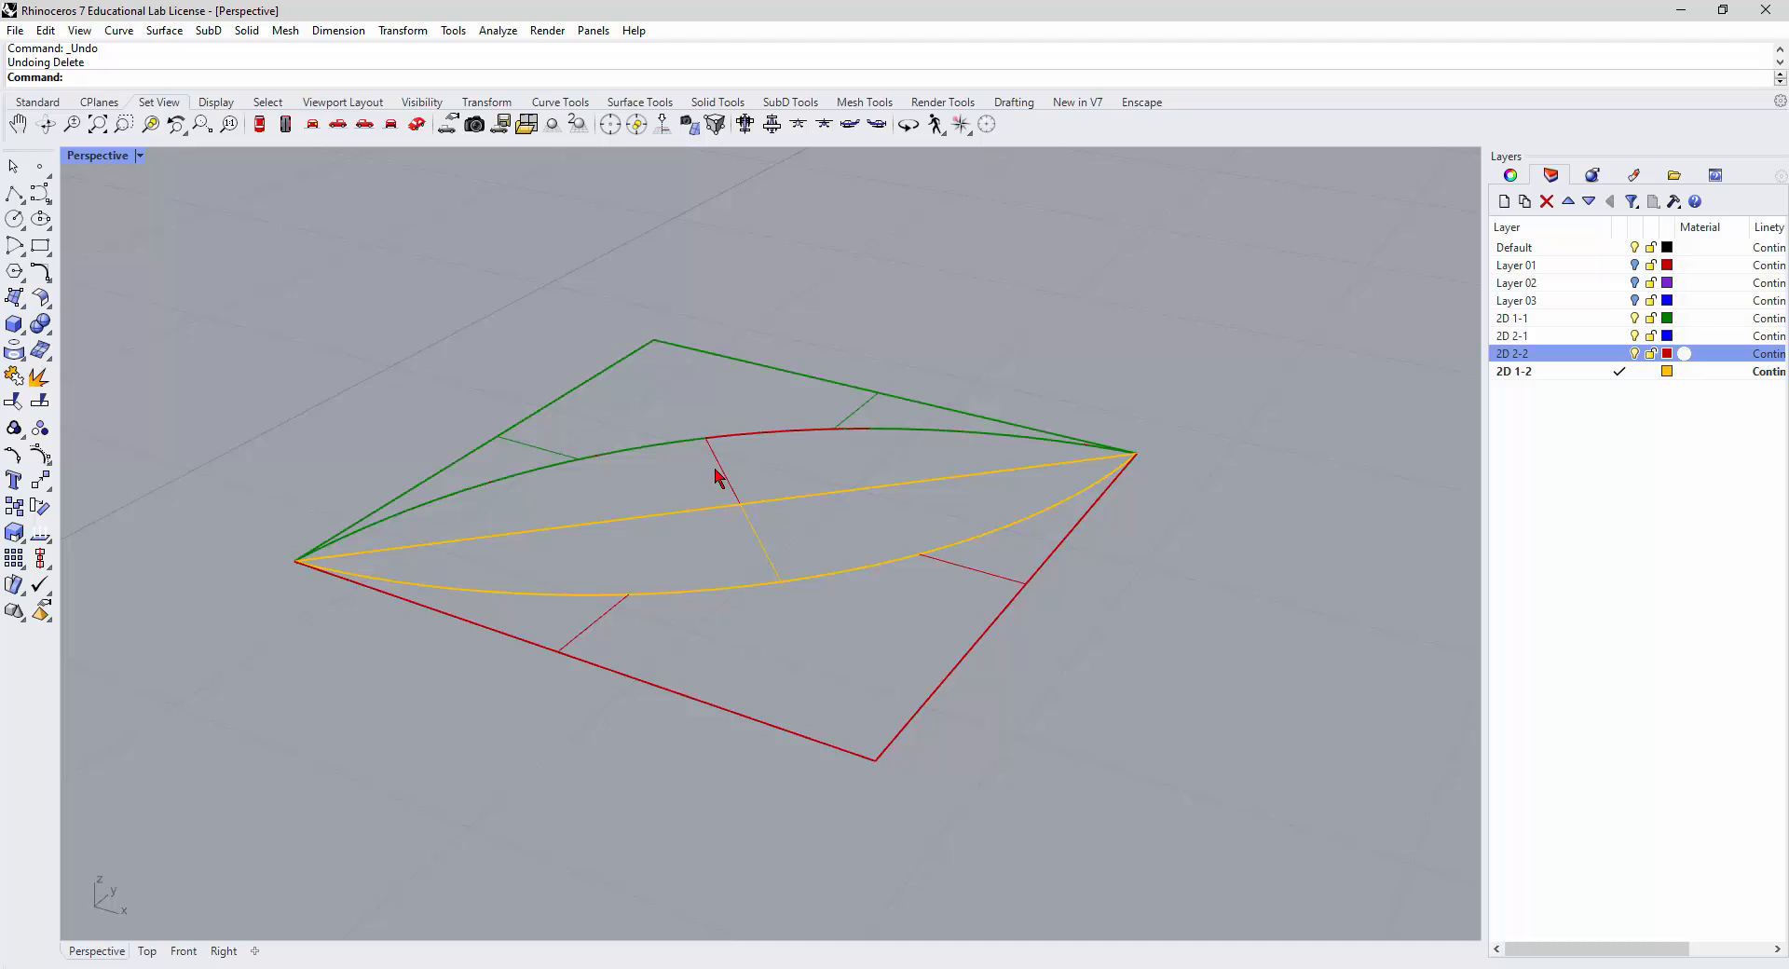
left_click(706, 441)
left_click(687, 471)
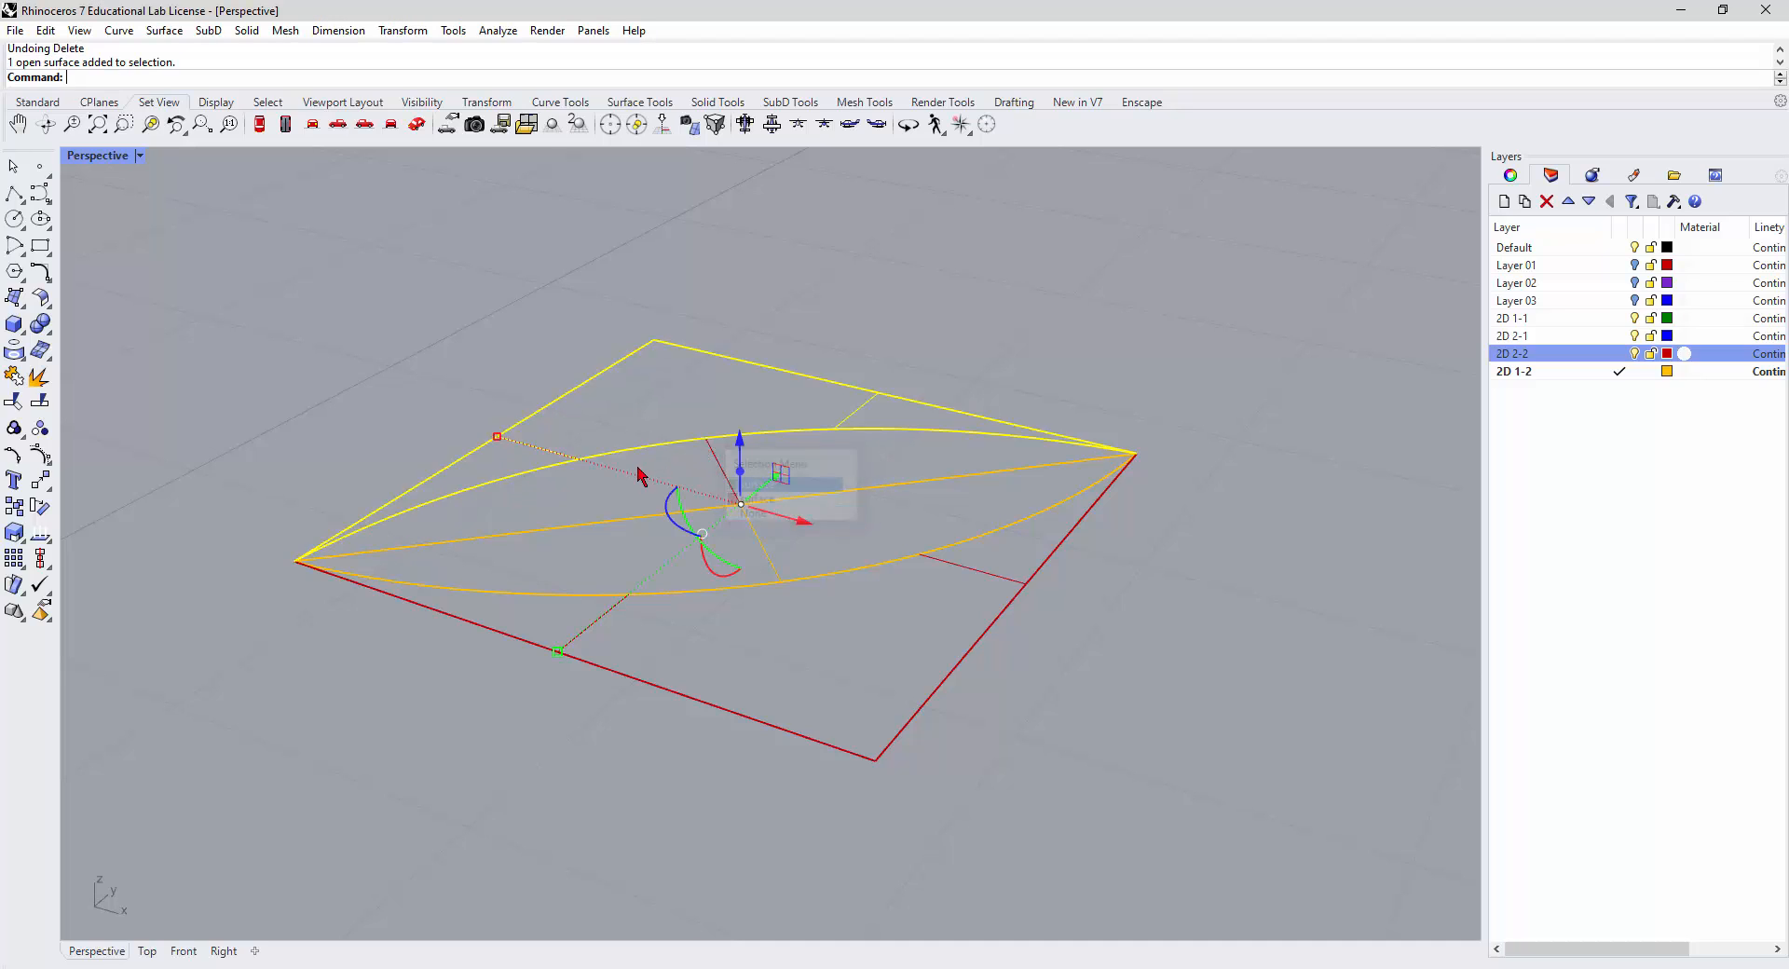
left_click(639, 465)
left_click(652, 459)
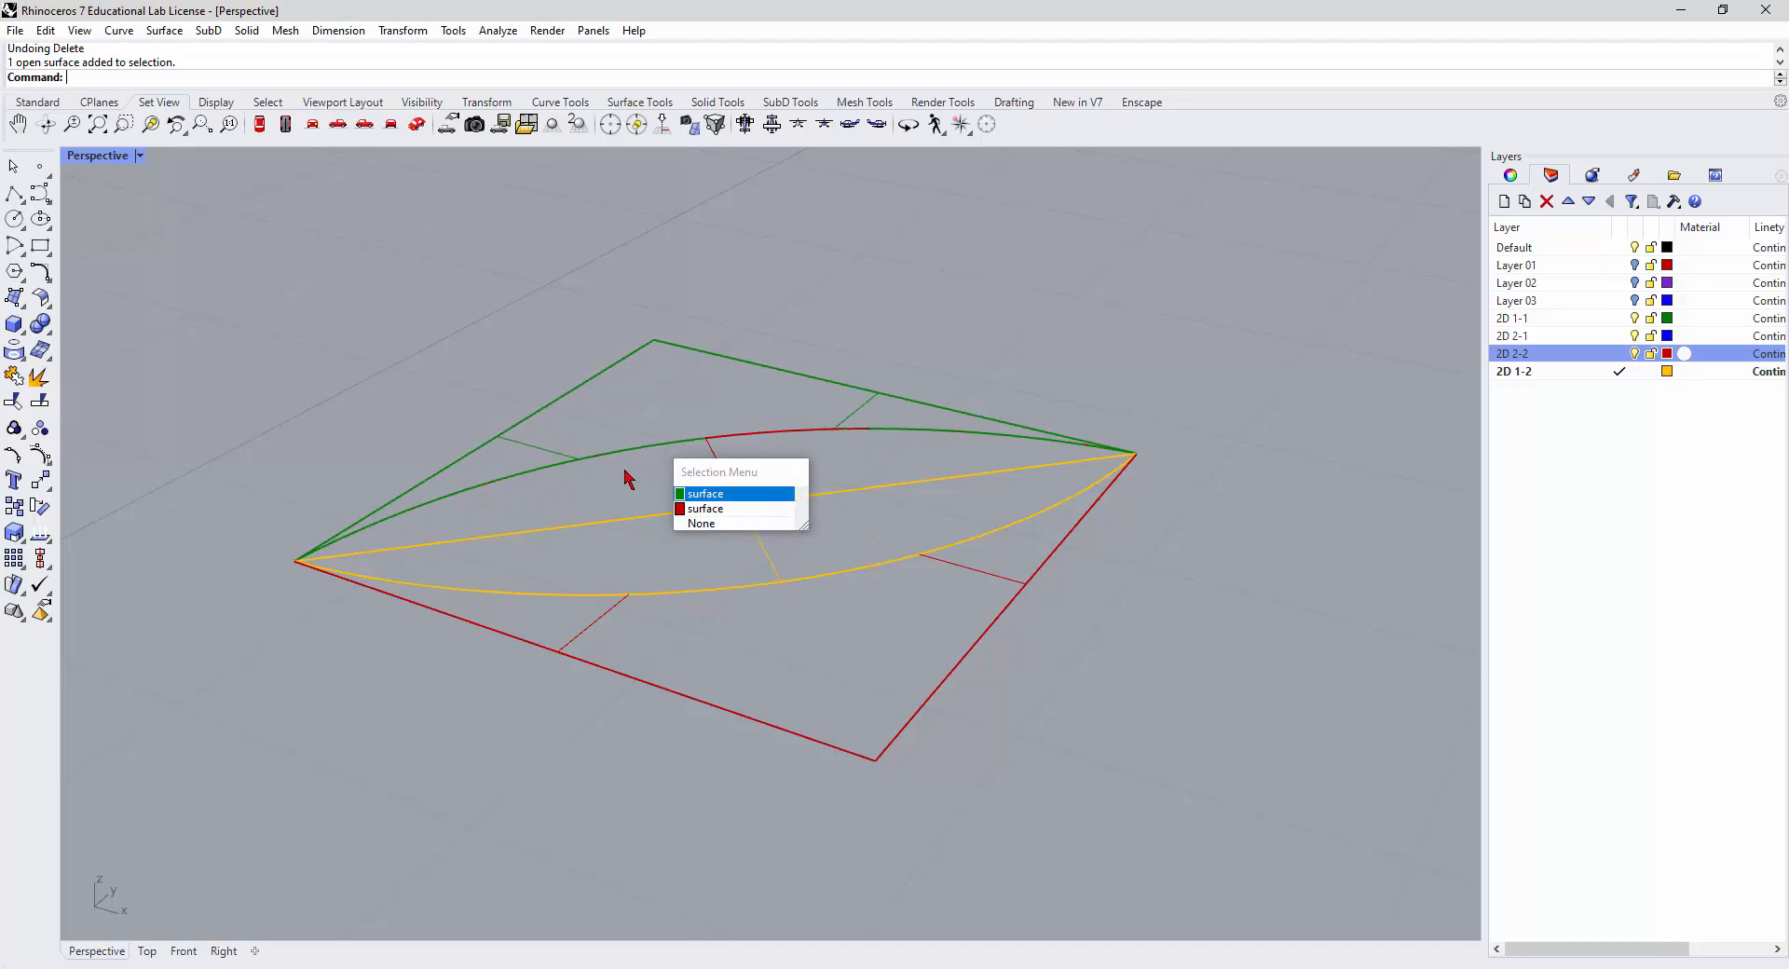
left_click(634, 466)
left_click(633, 466)
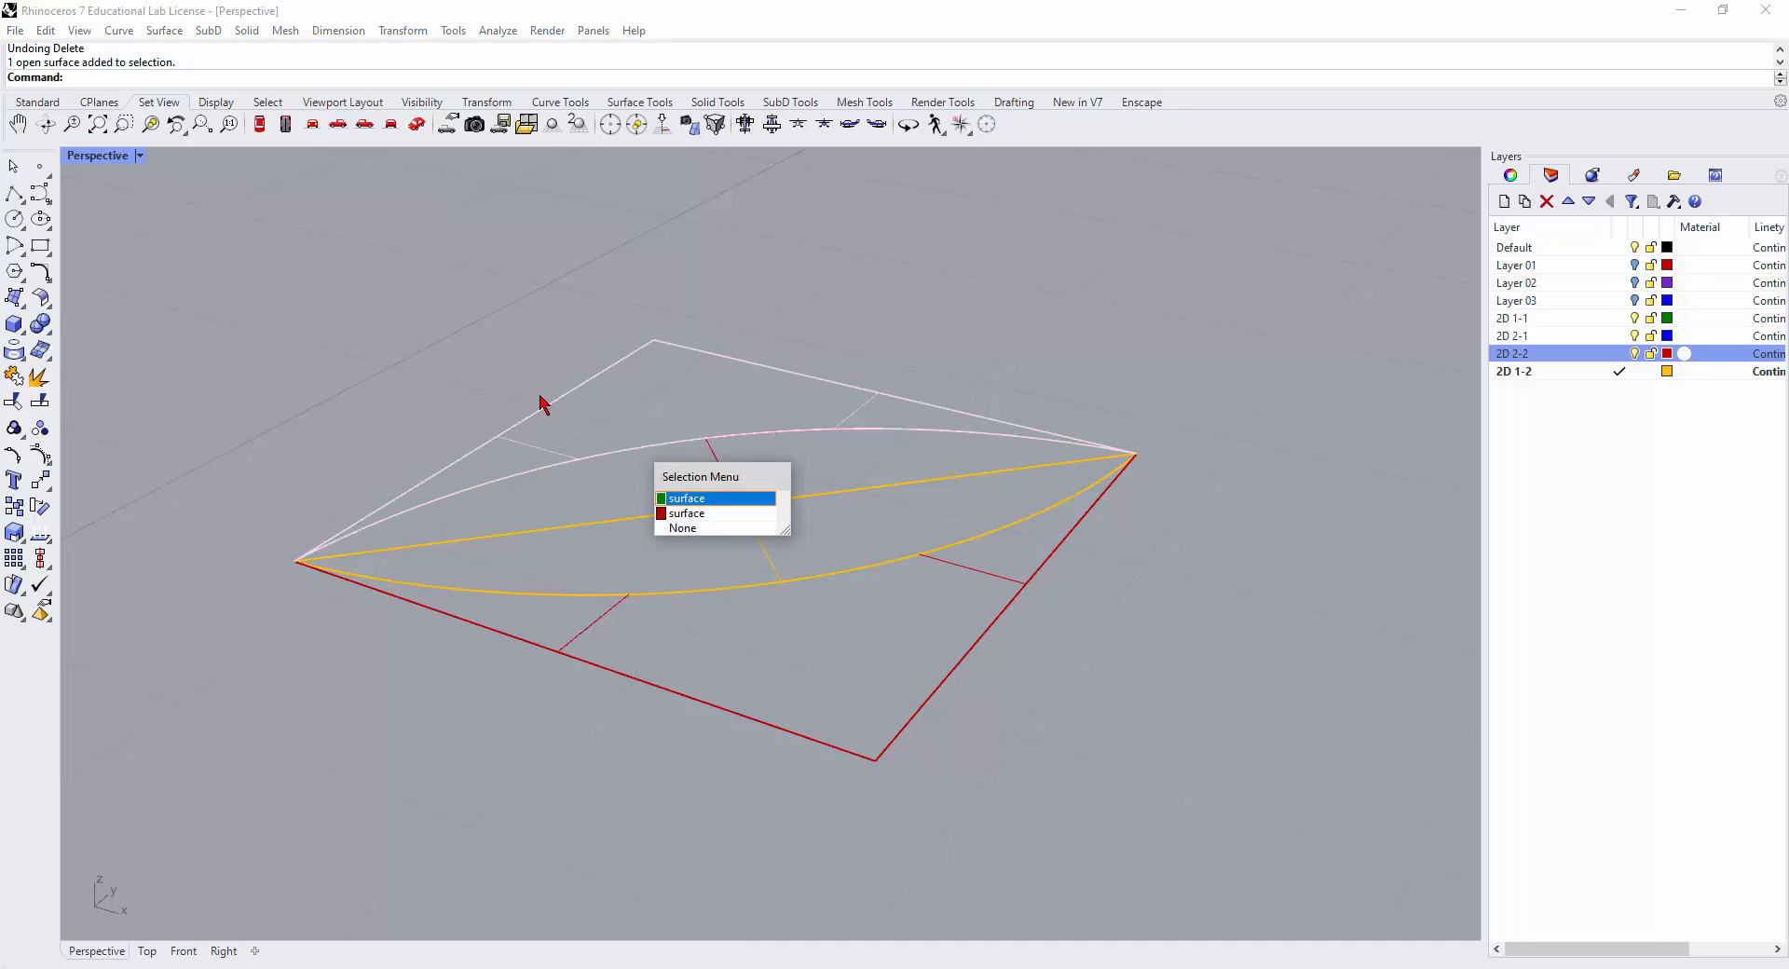
key("Return")
scroll(593, 389, "down", 3)
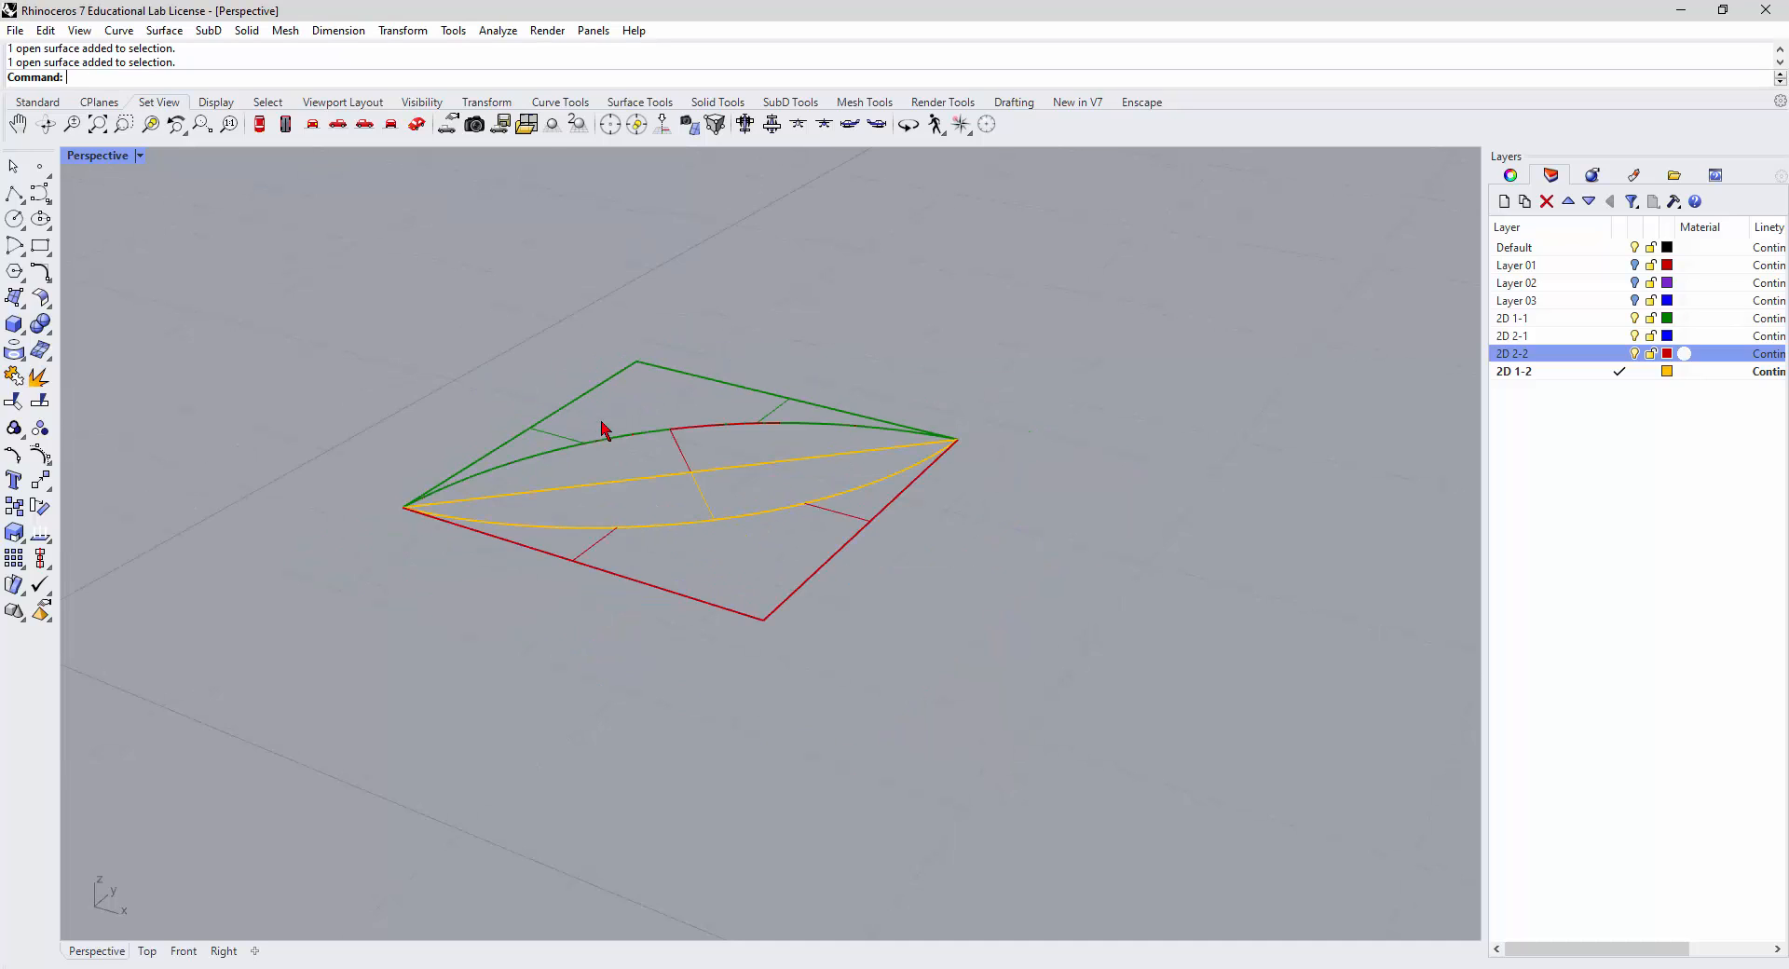
right_click_drag(602, 429, 656, 479)
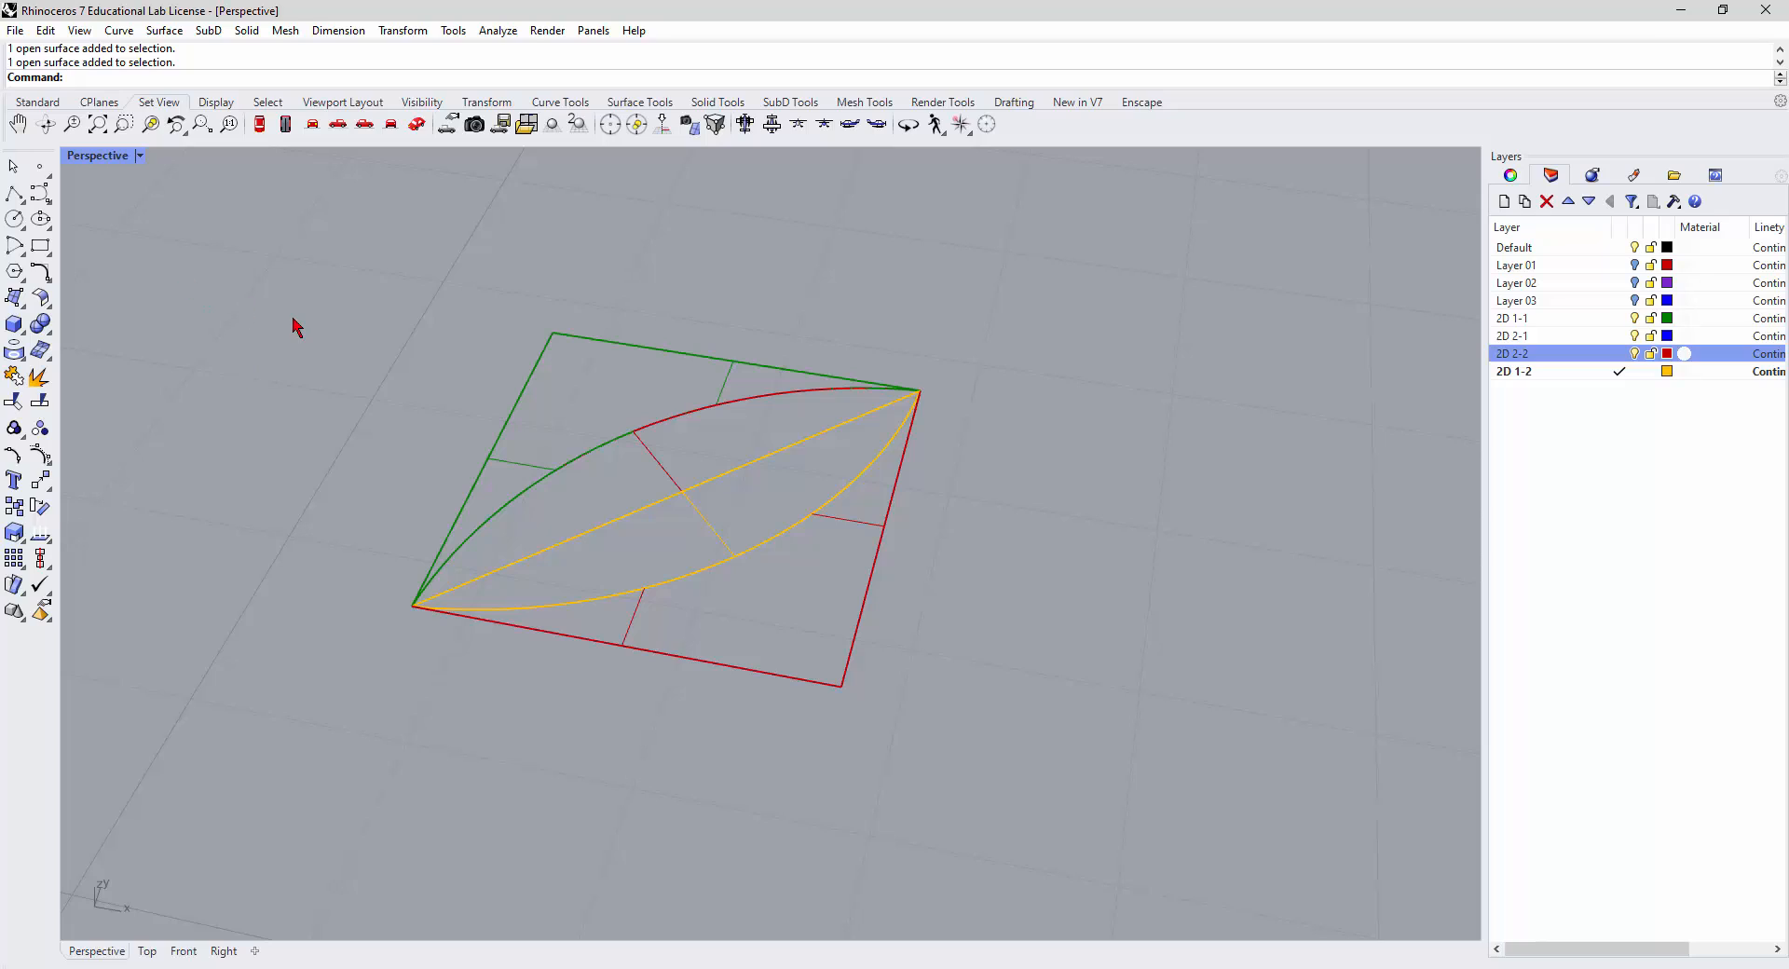
type("Rotate")
key("Return")
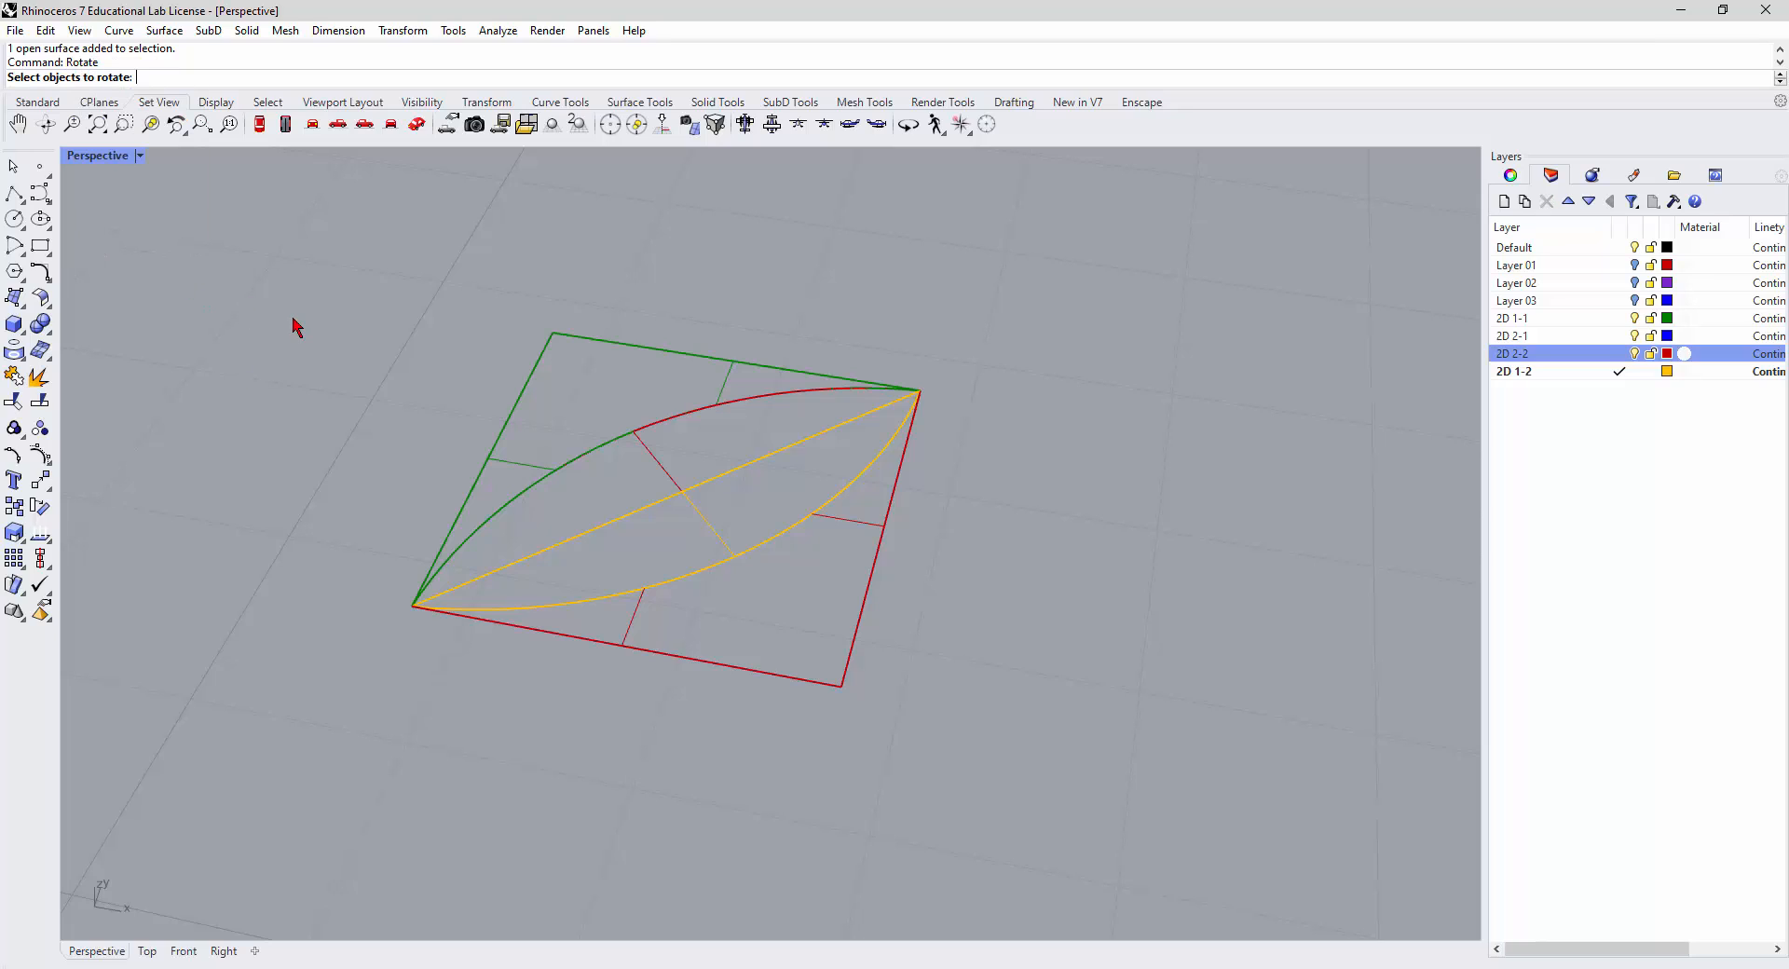
key("Escape")
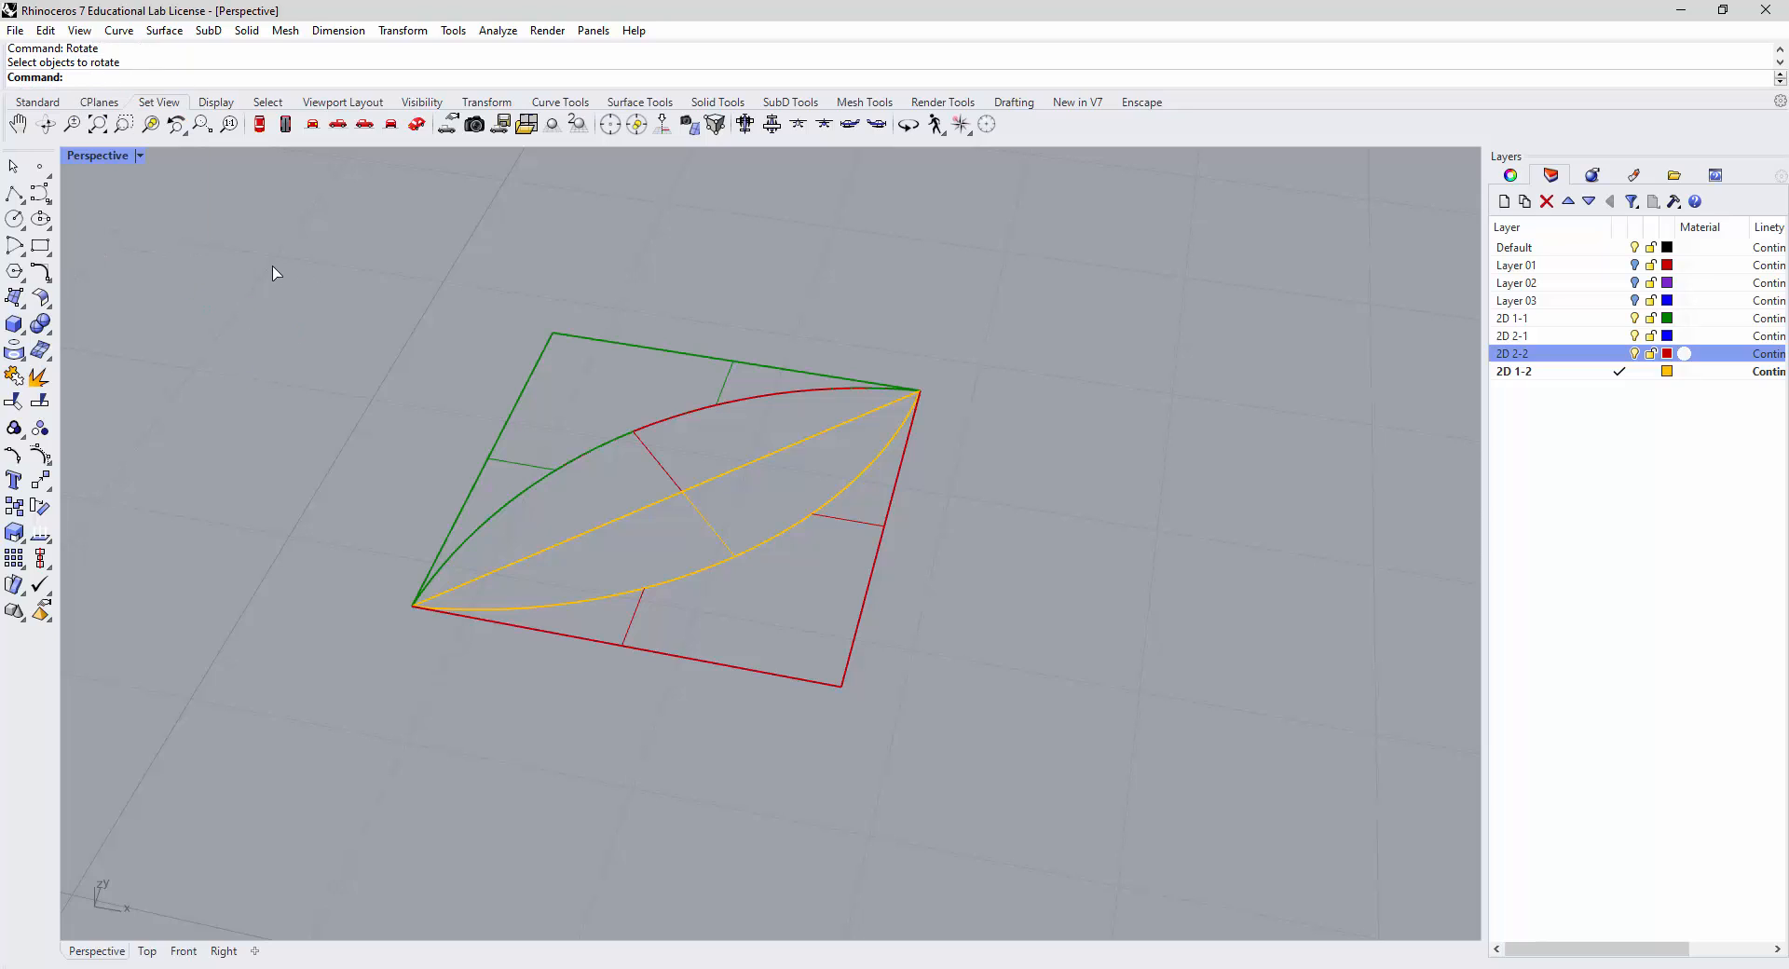
Rotate the red half-leaf surface 90 degrees in 3D about the axis joining the midpoints of the leaf's two arcs.
type("Rotate3D")
key("Return")
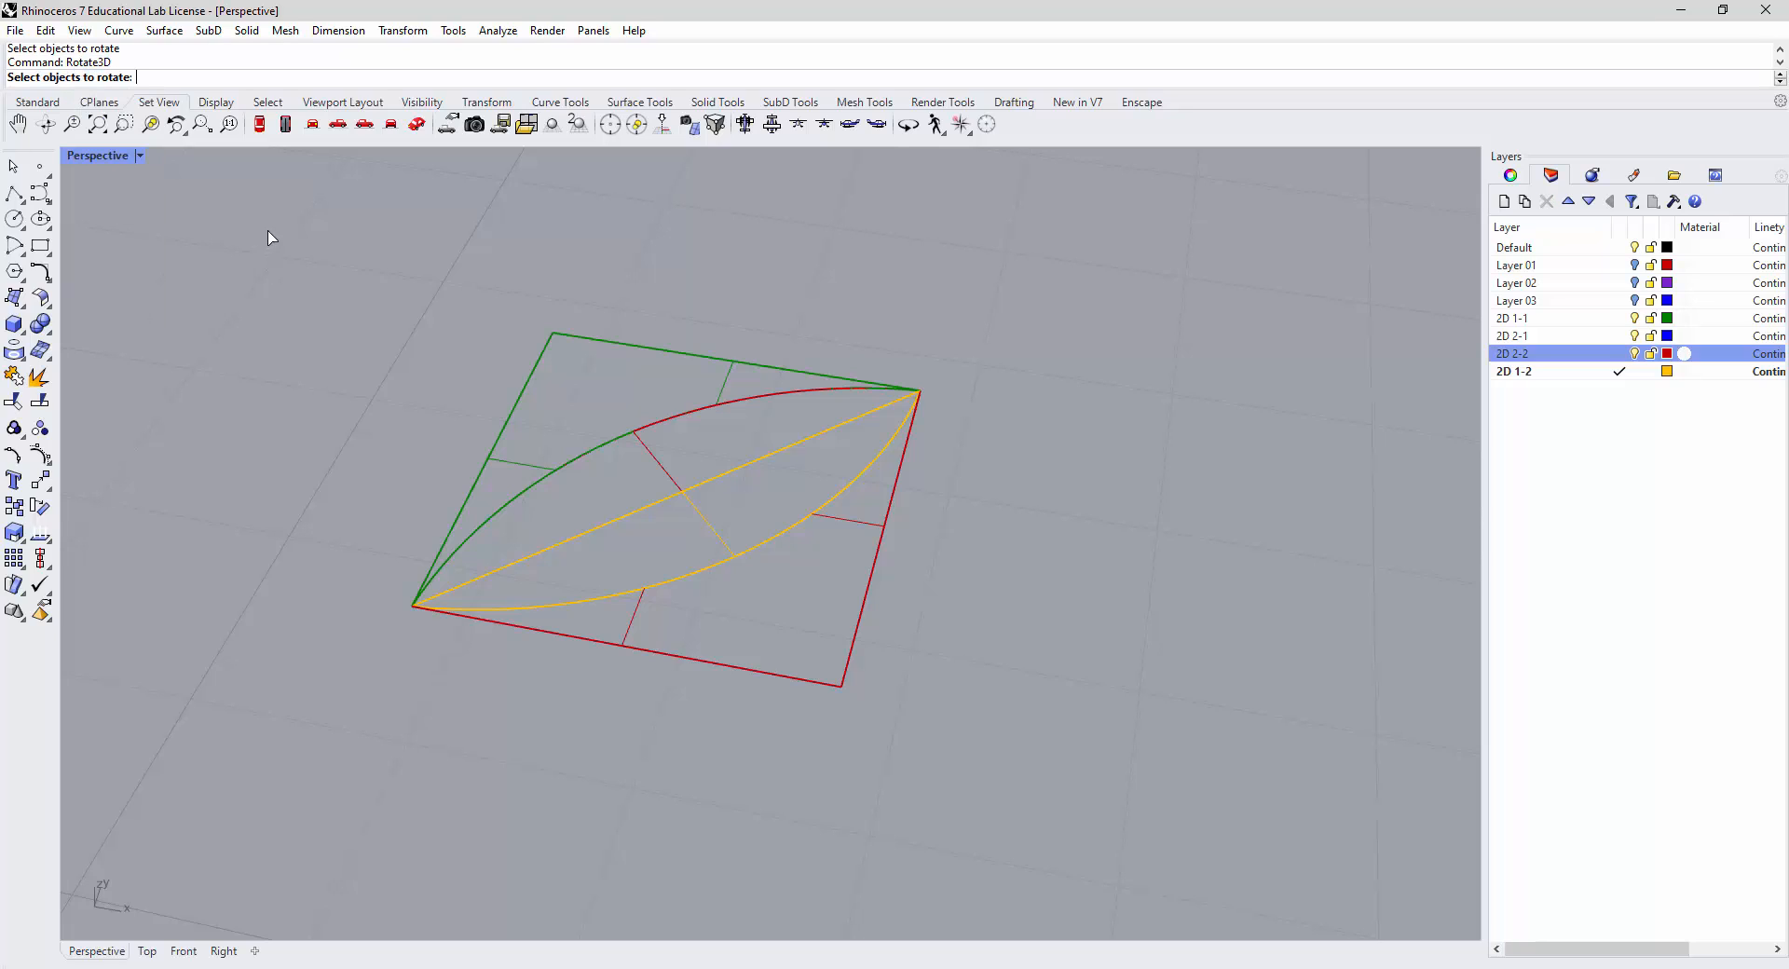
left_click(665, 465)
key("Return")
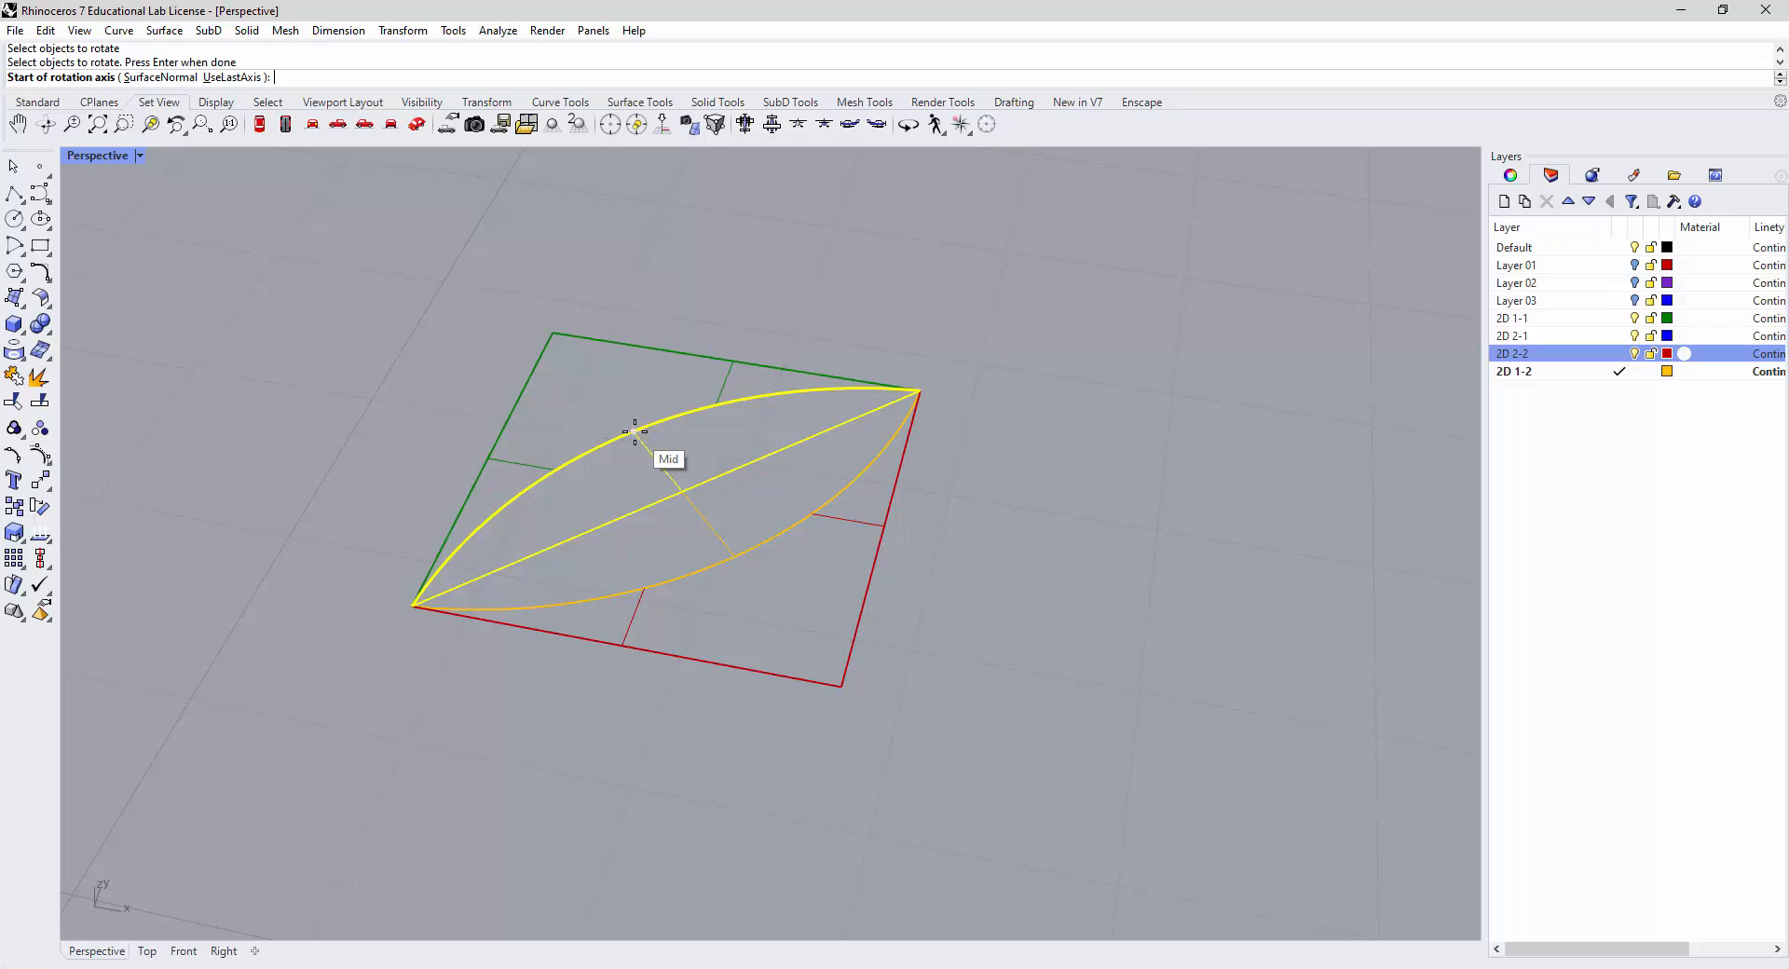
left_click(633, 431)
left_click(735, 553)
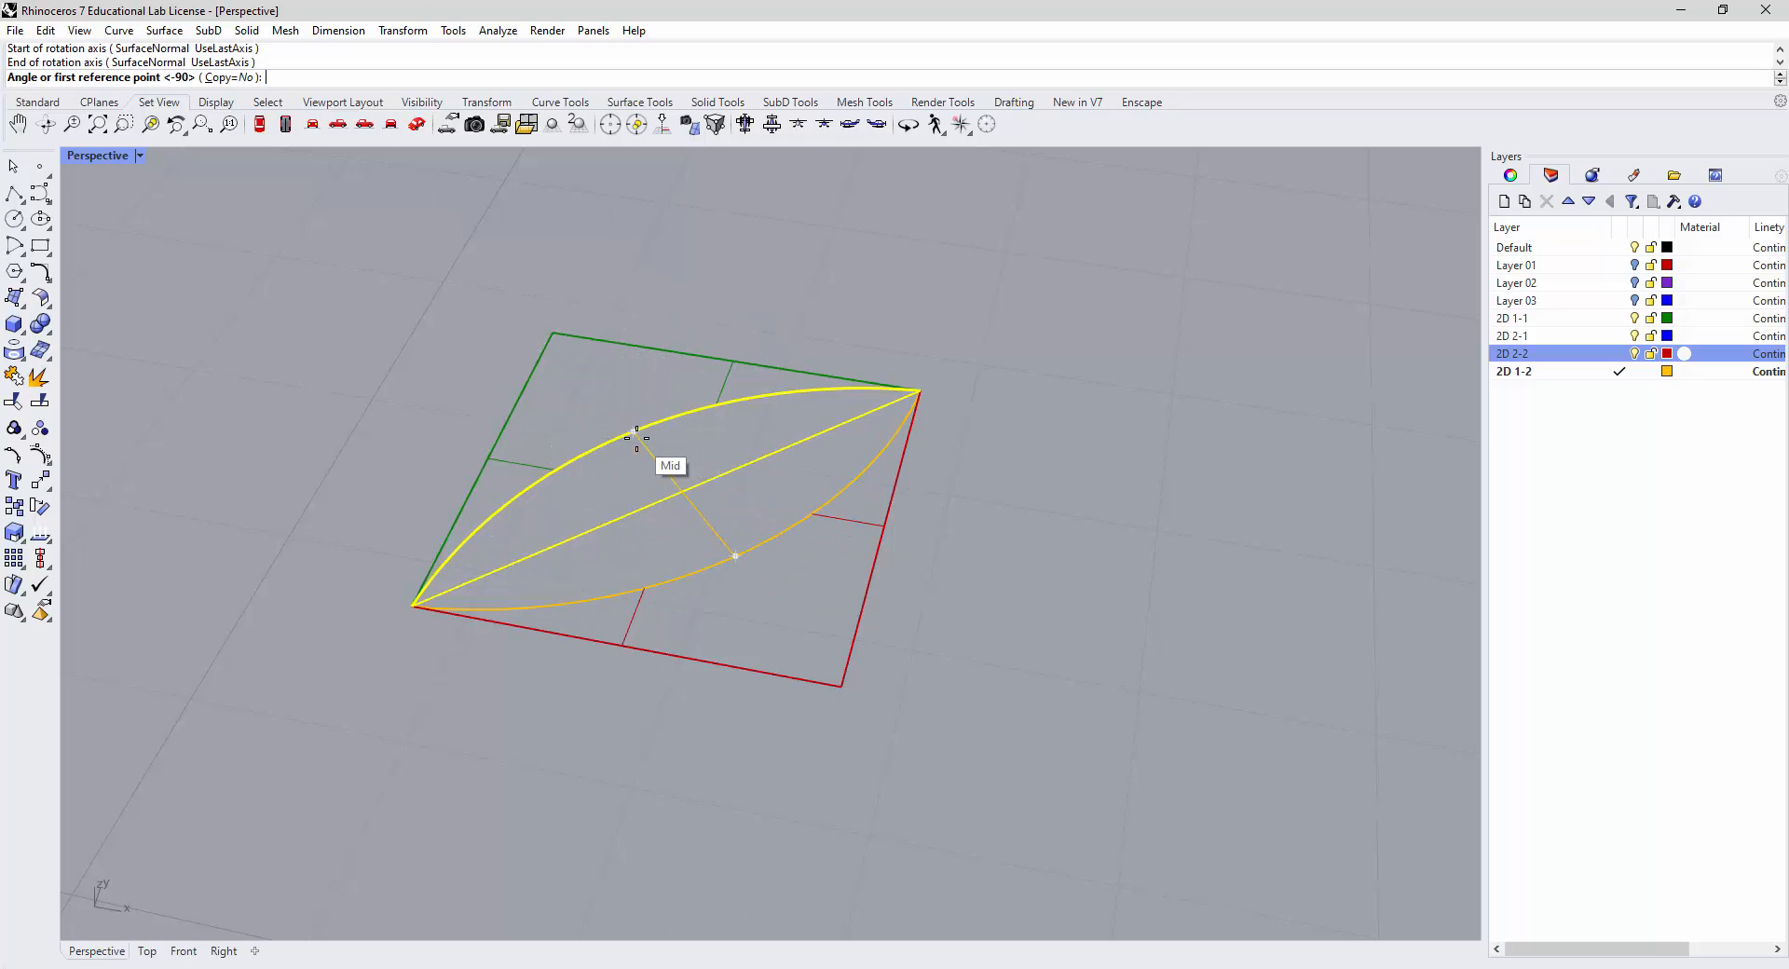
left_click(624, 363)
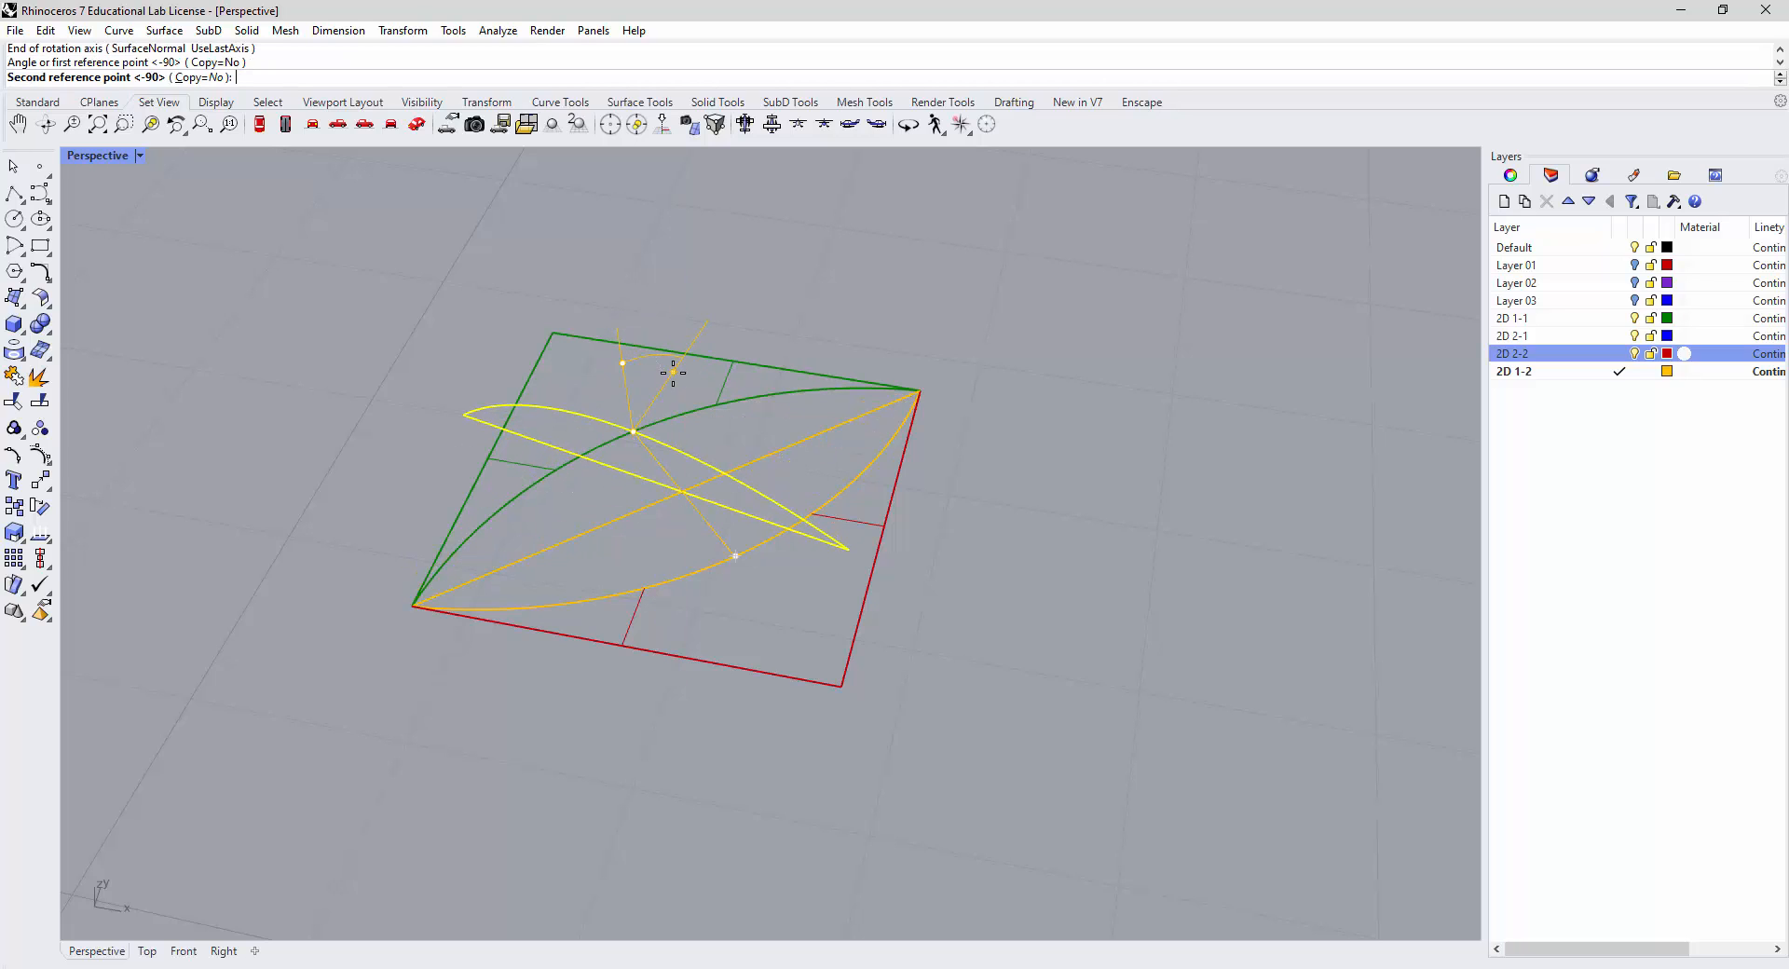
type("90")
key("Return")
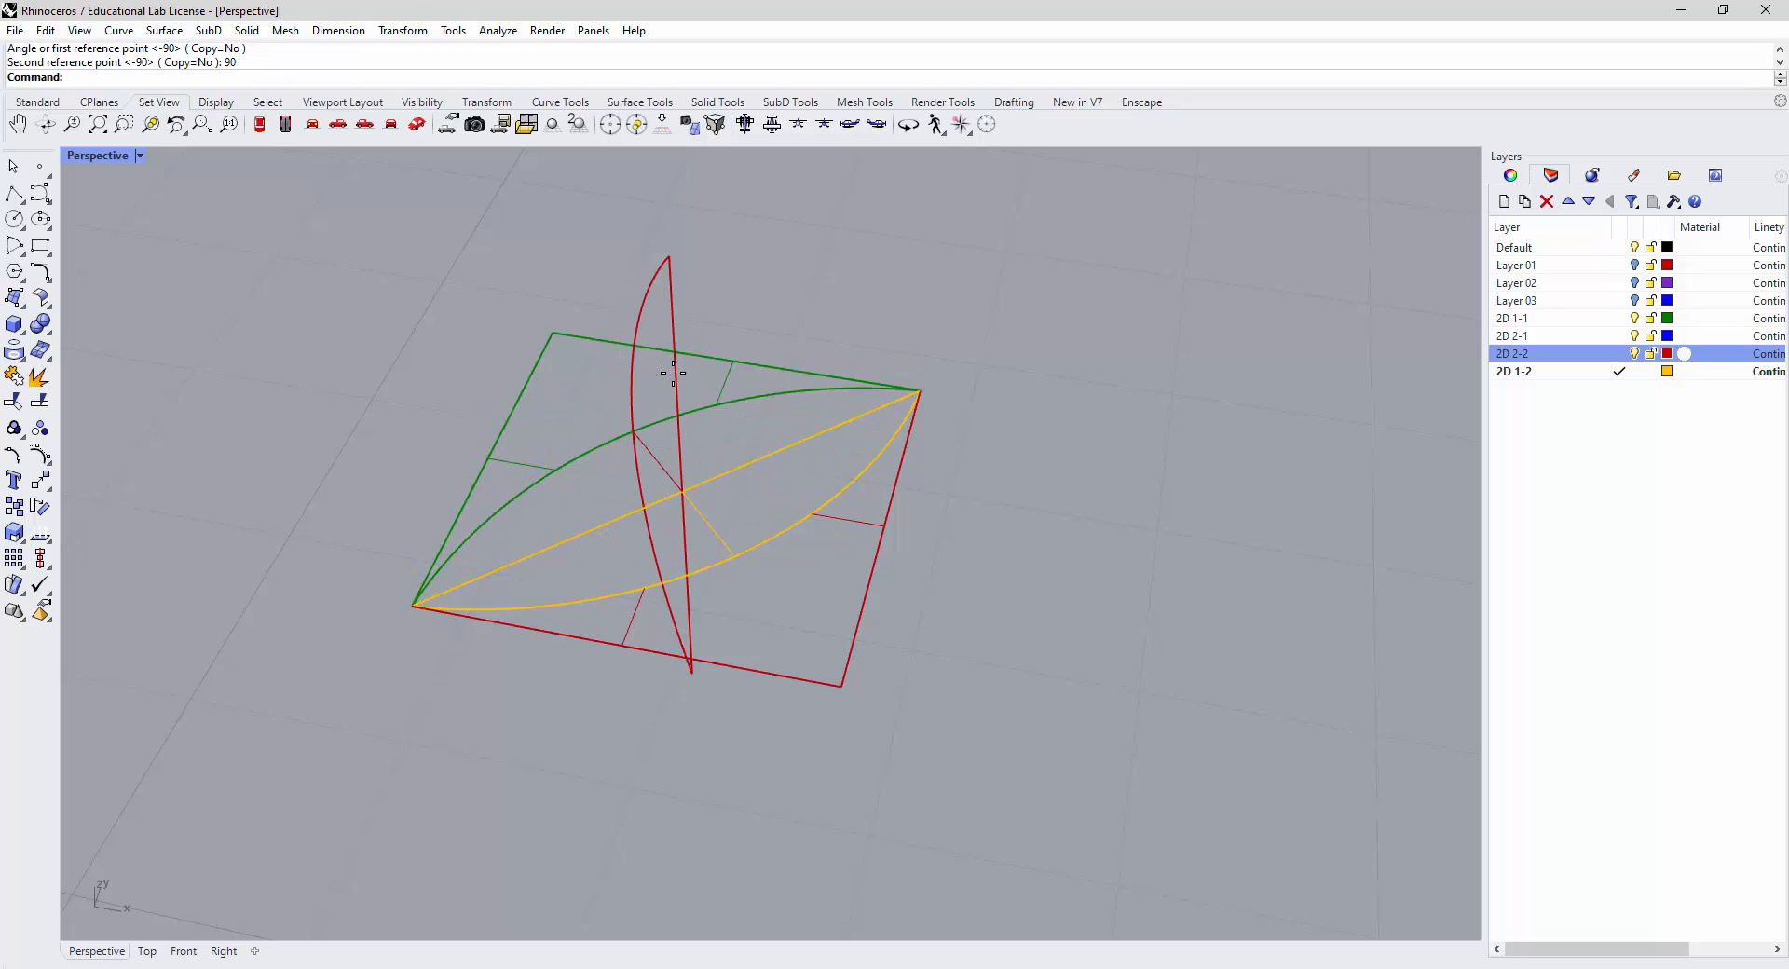
Rotate the yellow half-leaf surface 45 degrees in 3D about the leaf's diagonal, using its two end points as the axis.
right_click_drag(961, 593, 1056, 559)
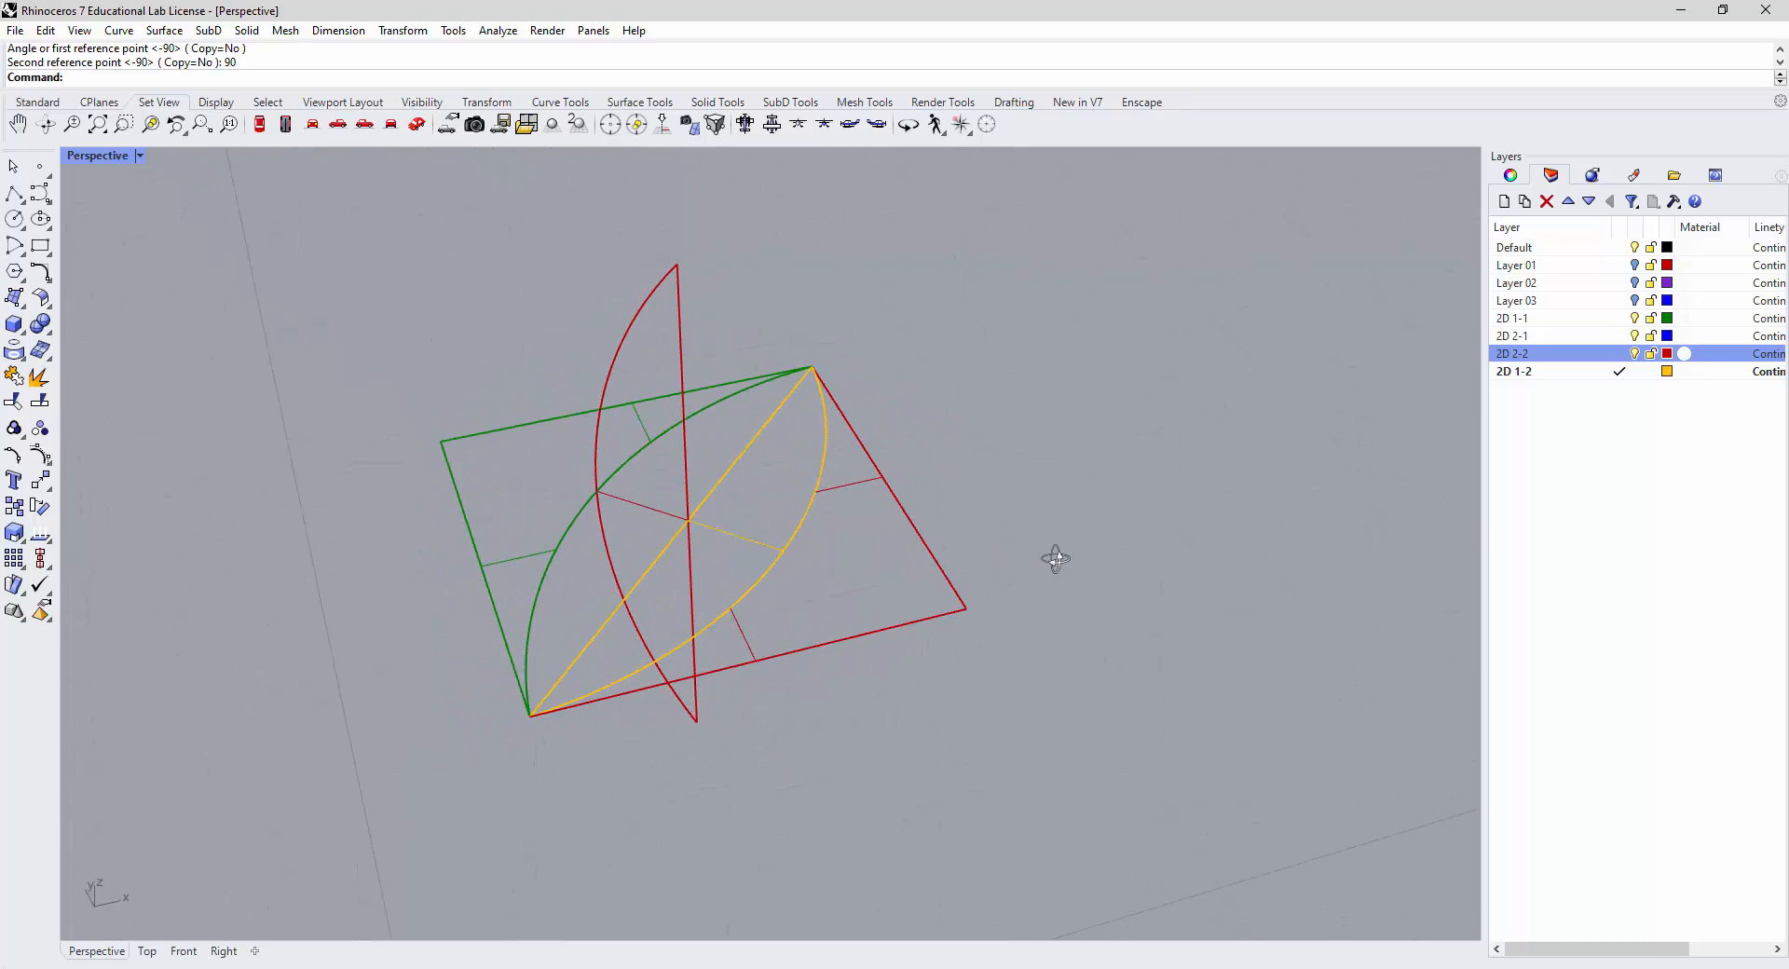
left_click(744, 470)
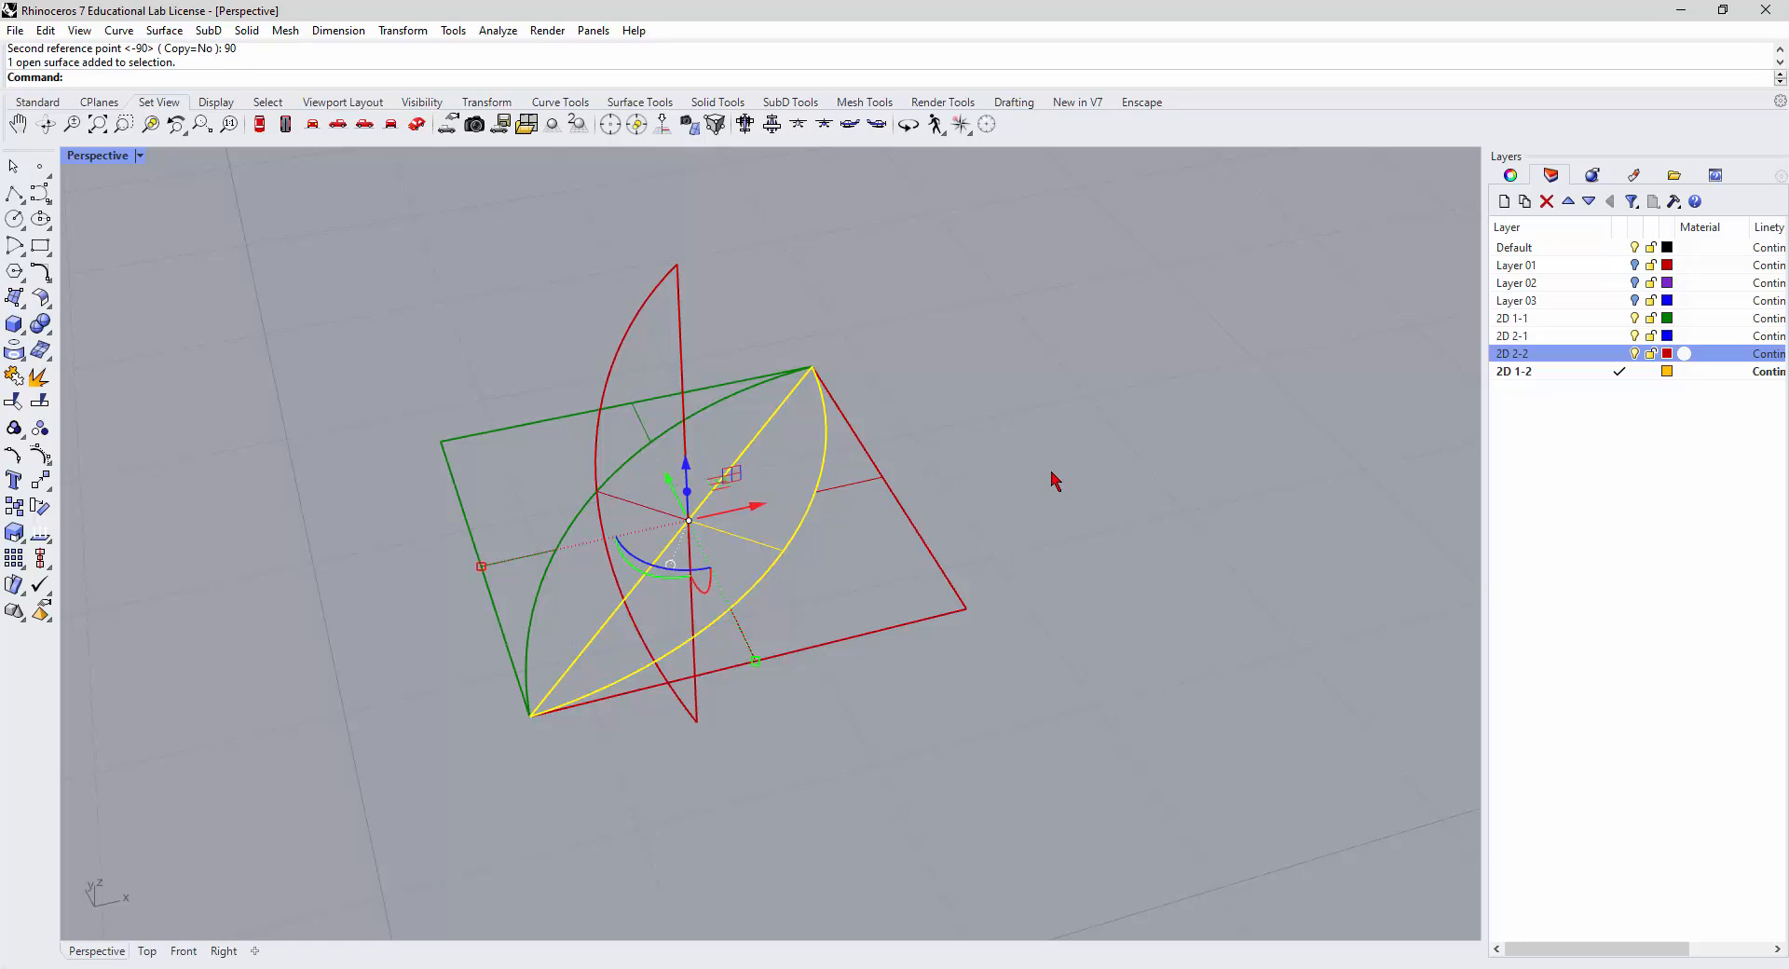
left_click(1028, 504)
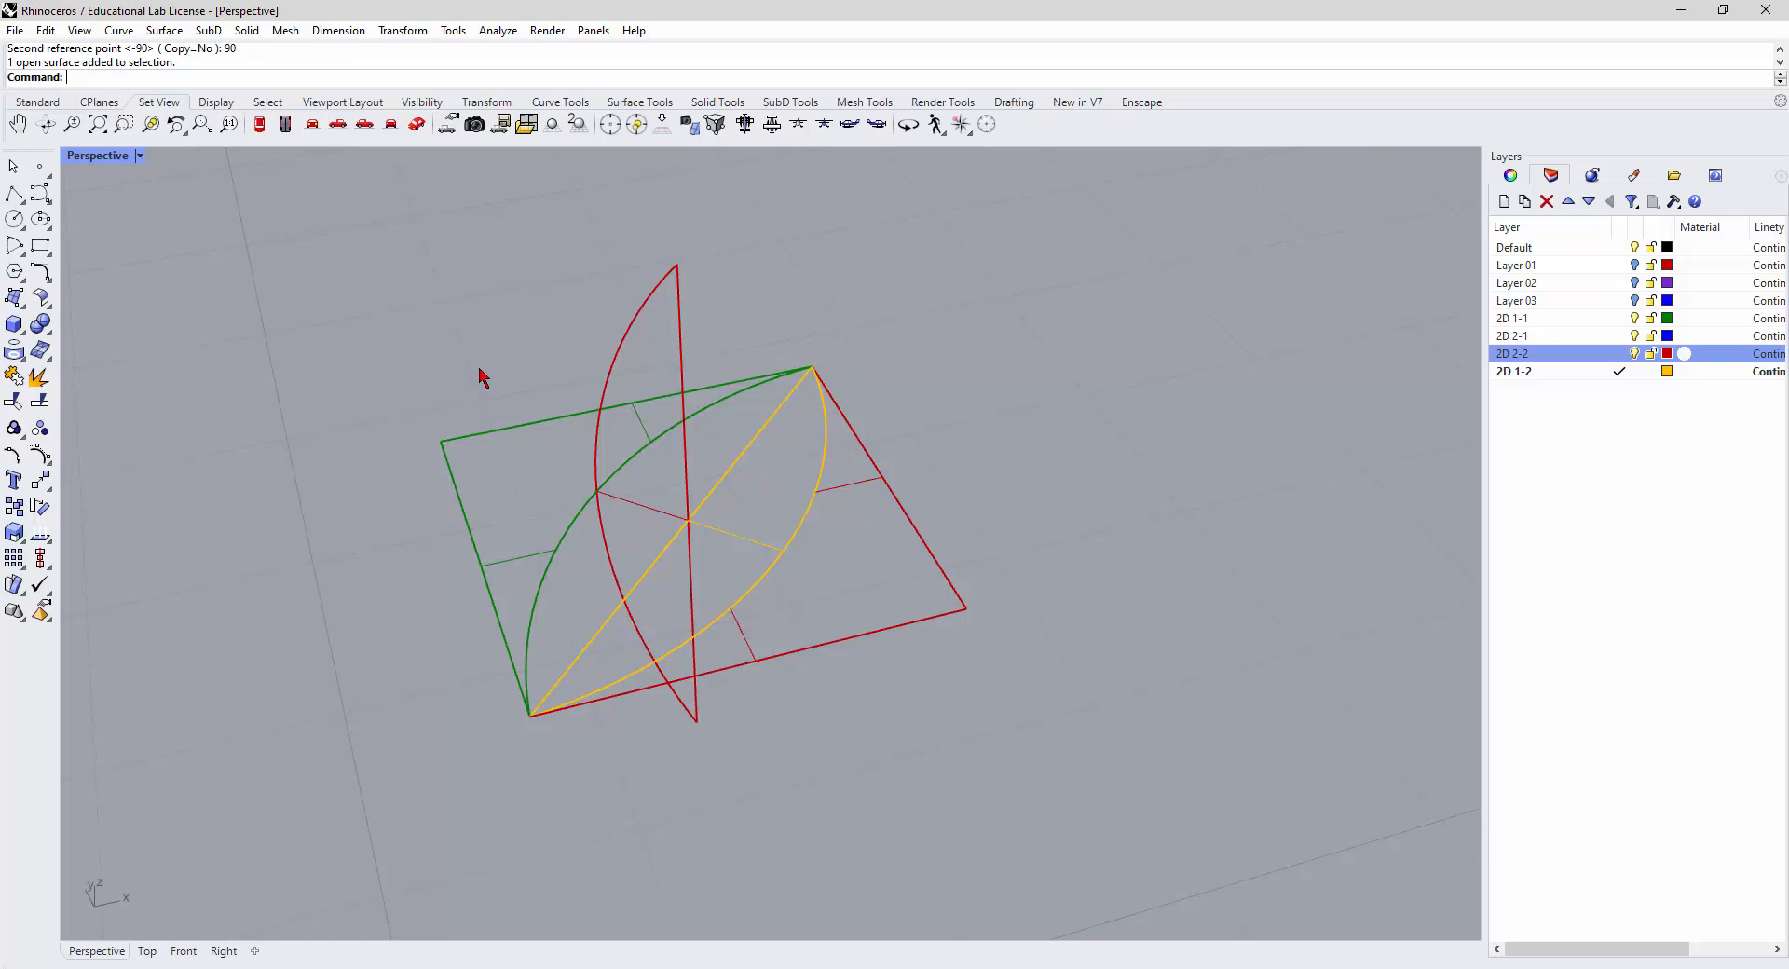
type("Rotate3D")
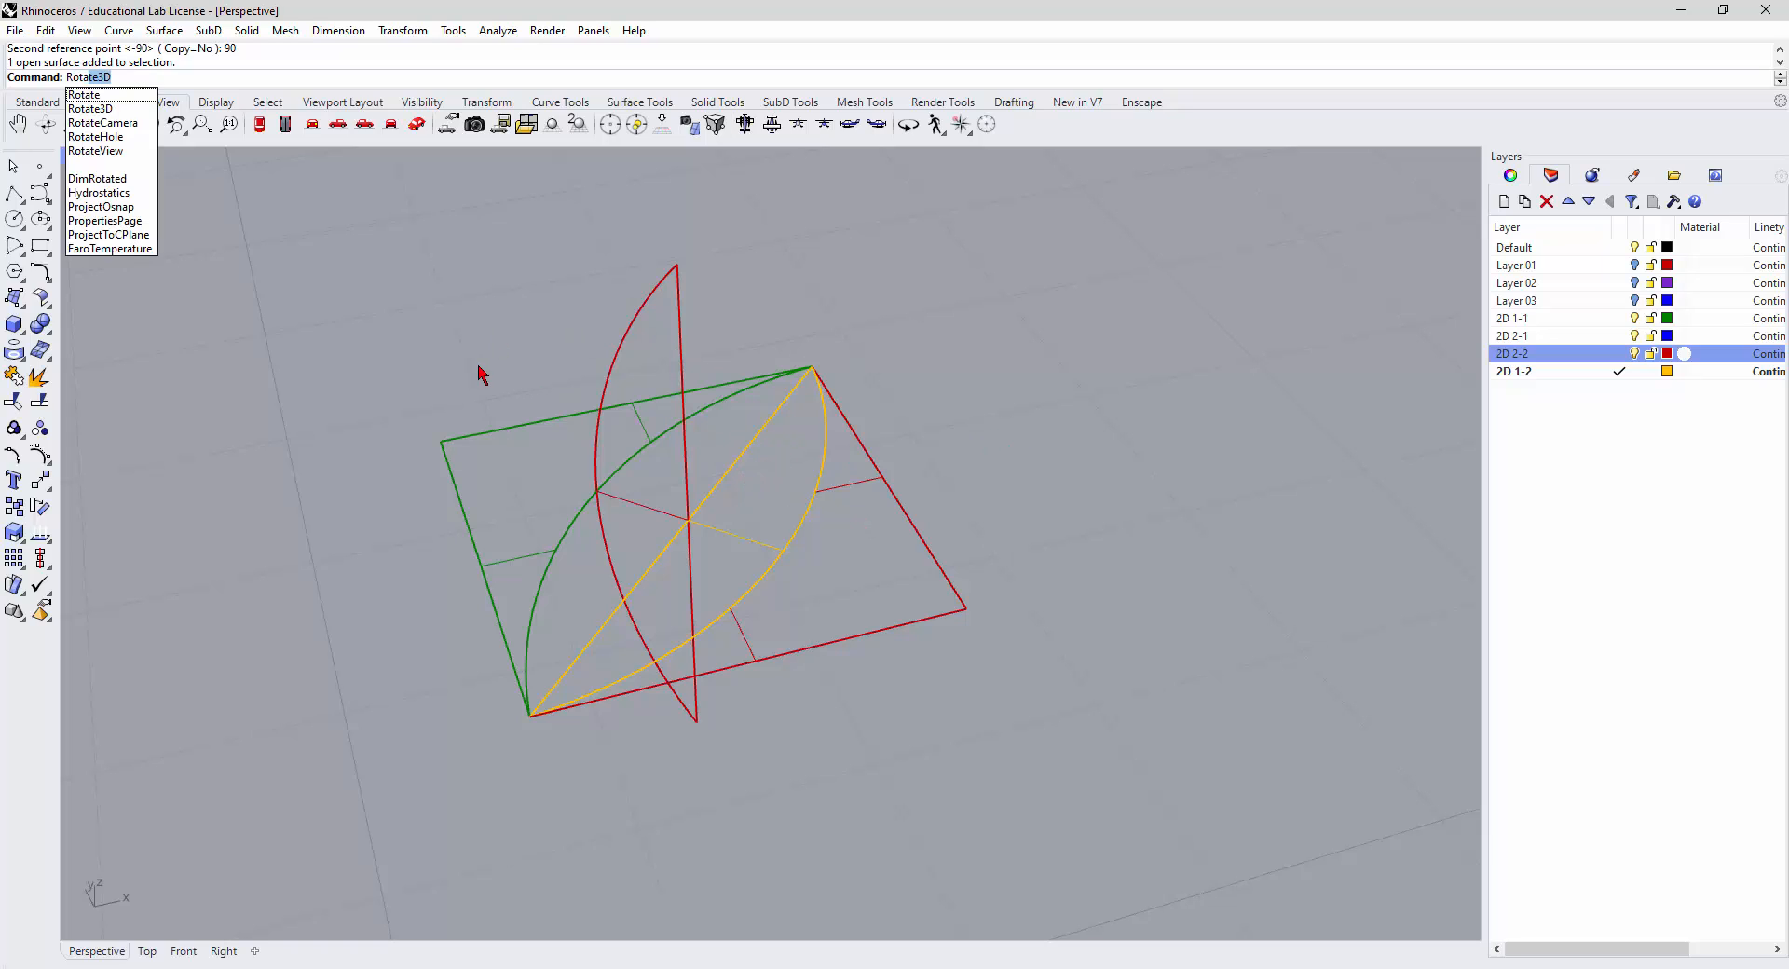
key("Return")
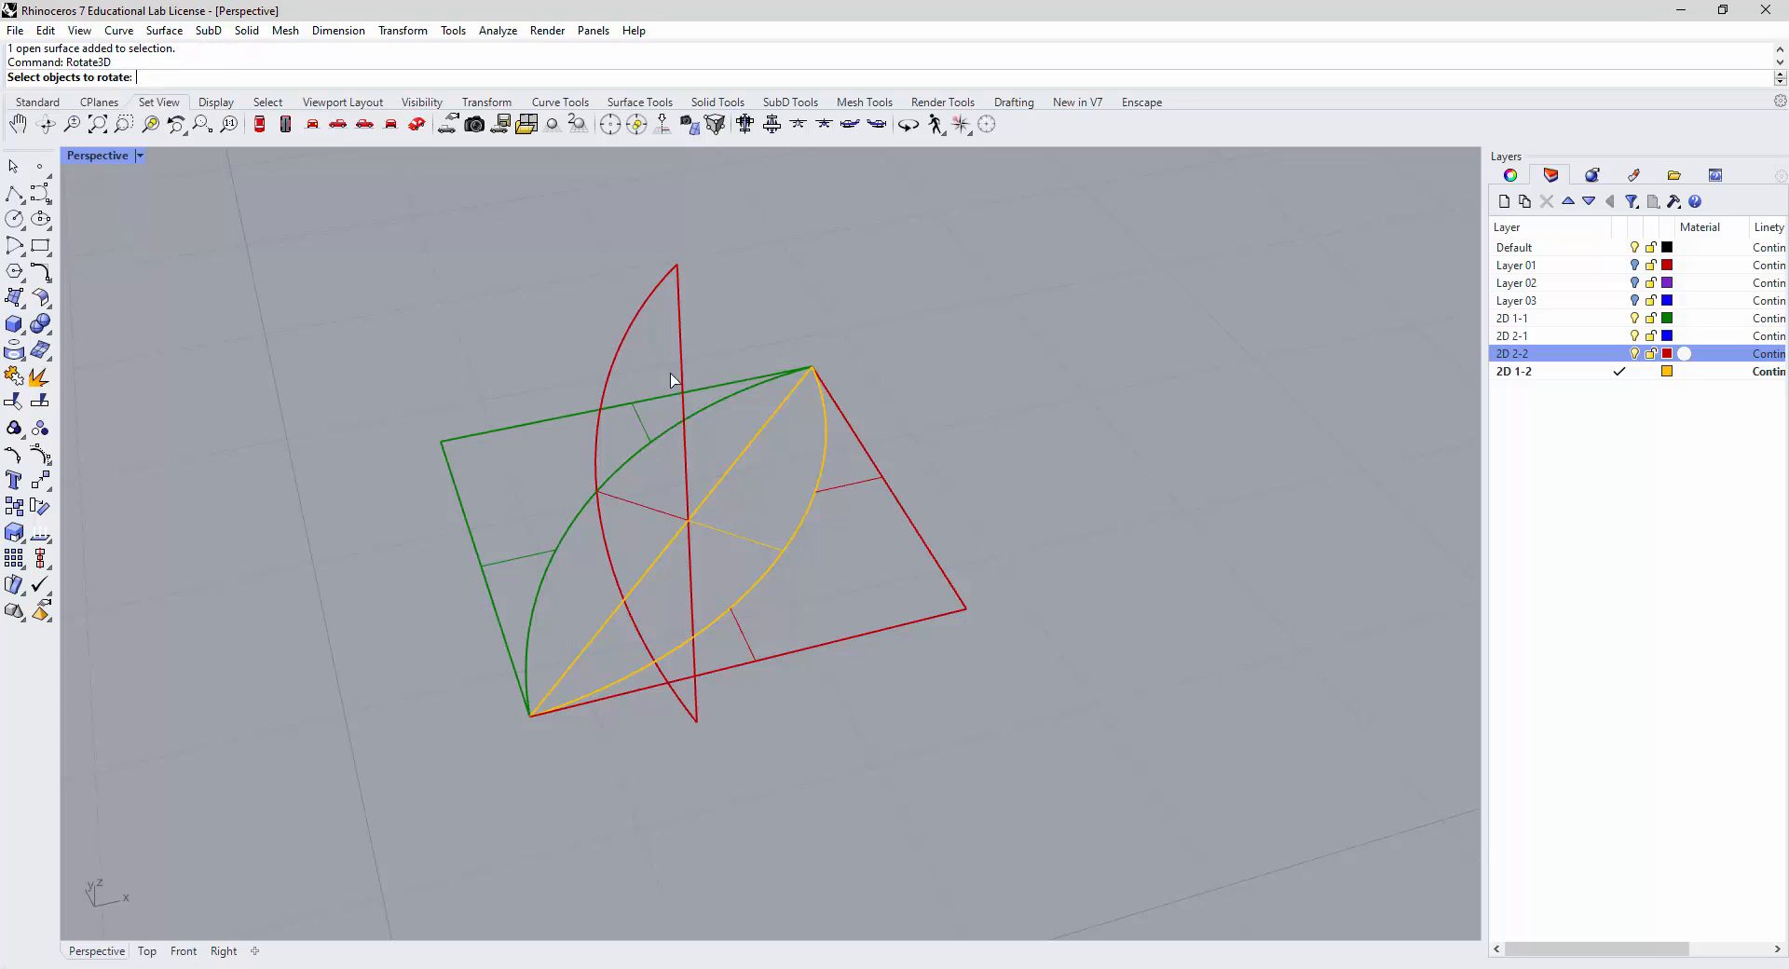
left_click(741, 459)
key("Return")
left_click(814, 367)
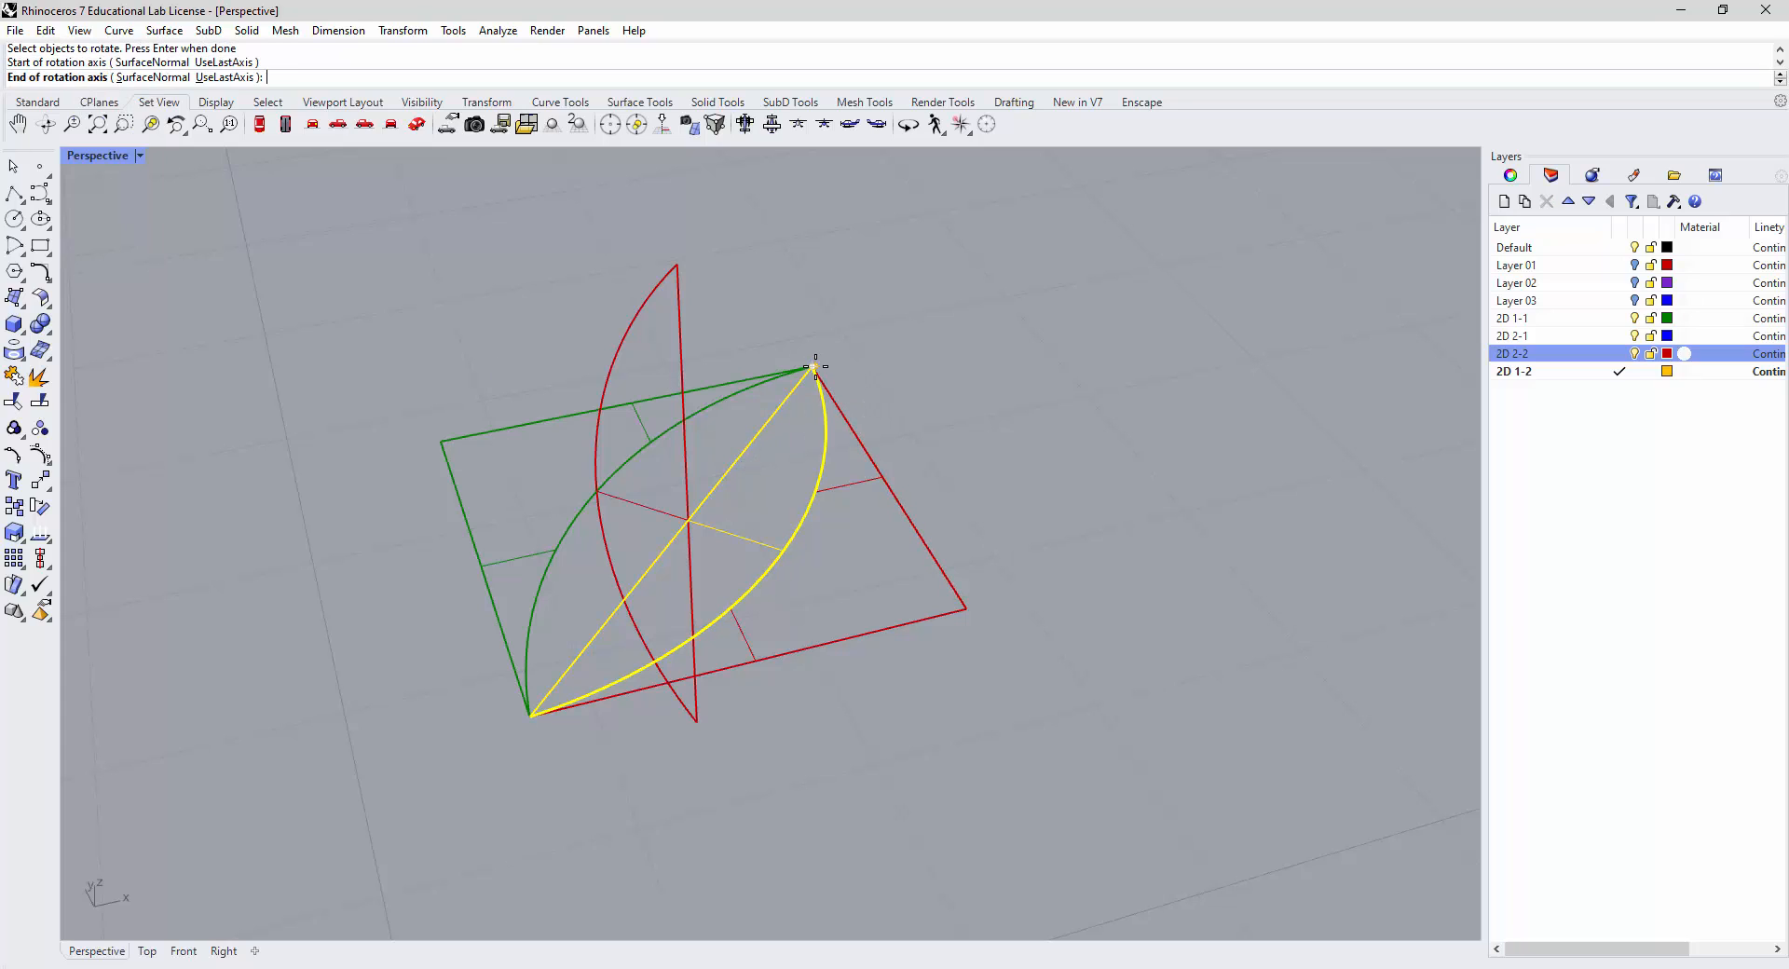
left_click(530, 716)
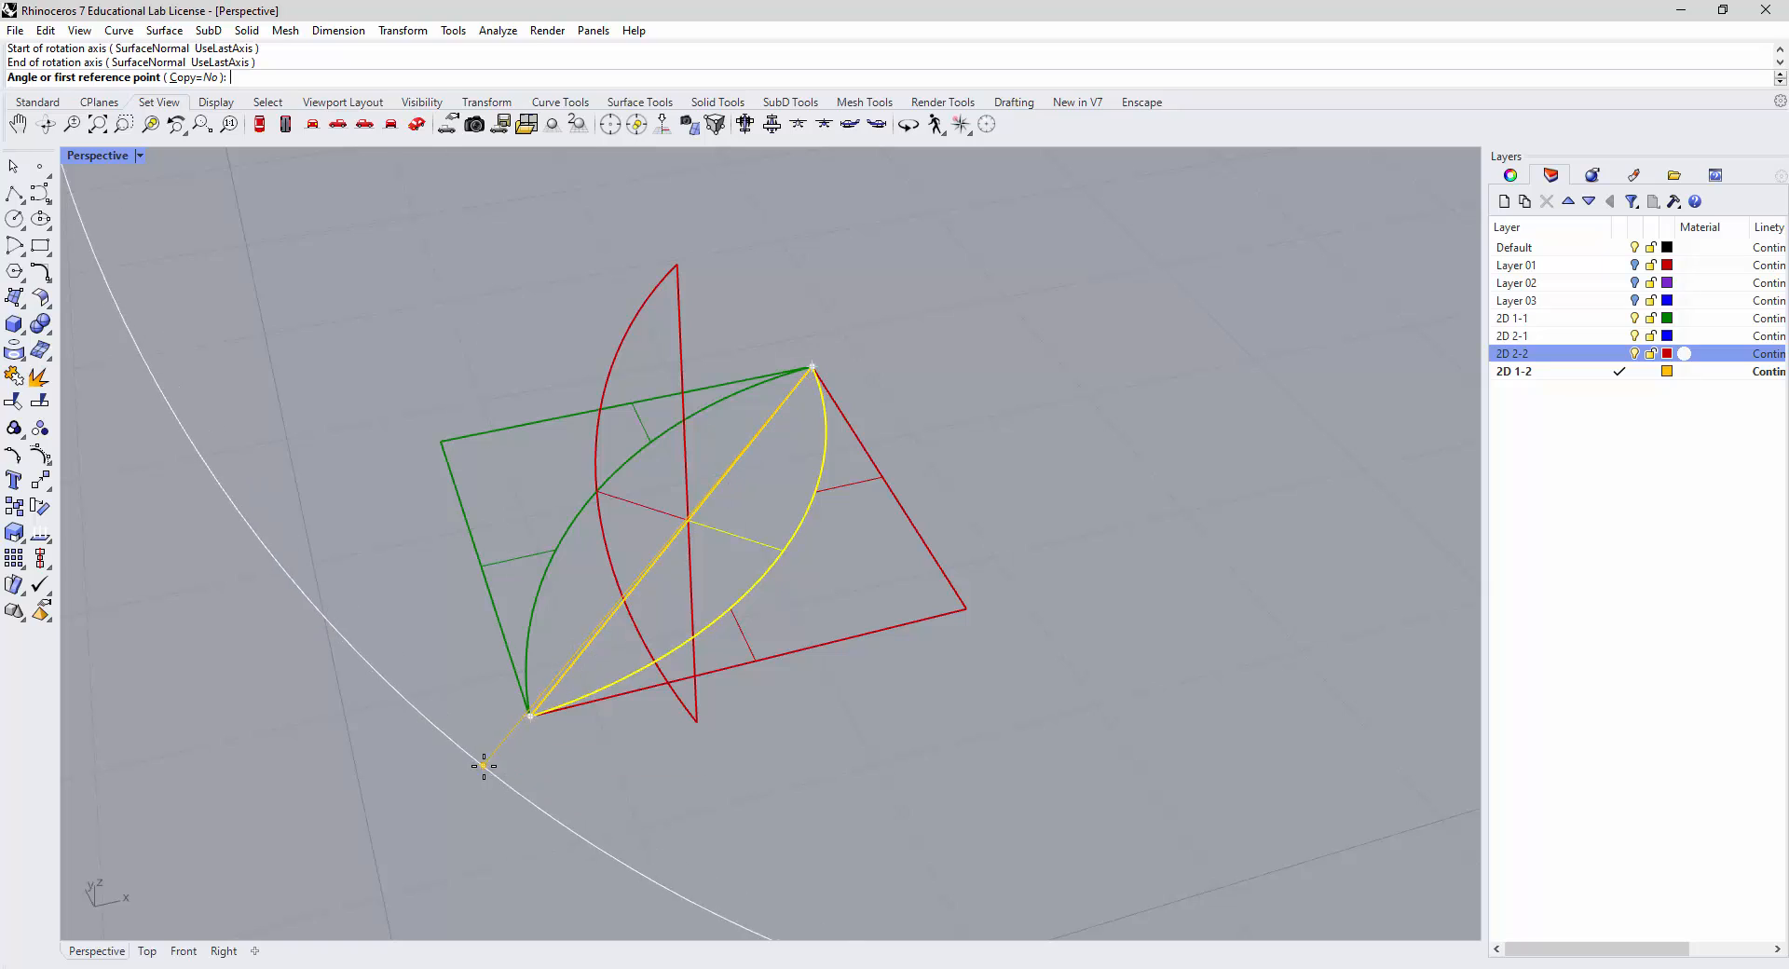
scroll(523, 733, "down", 5)
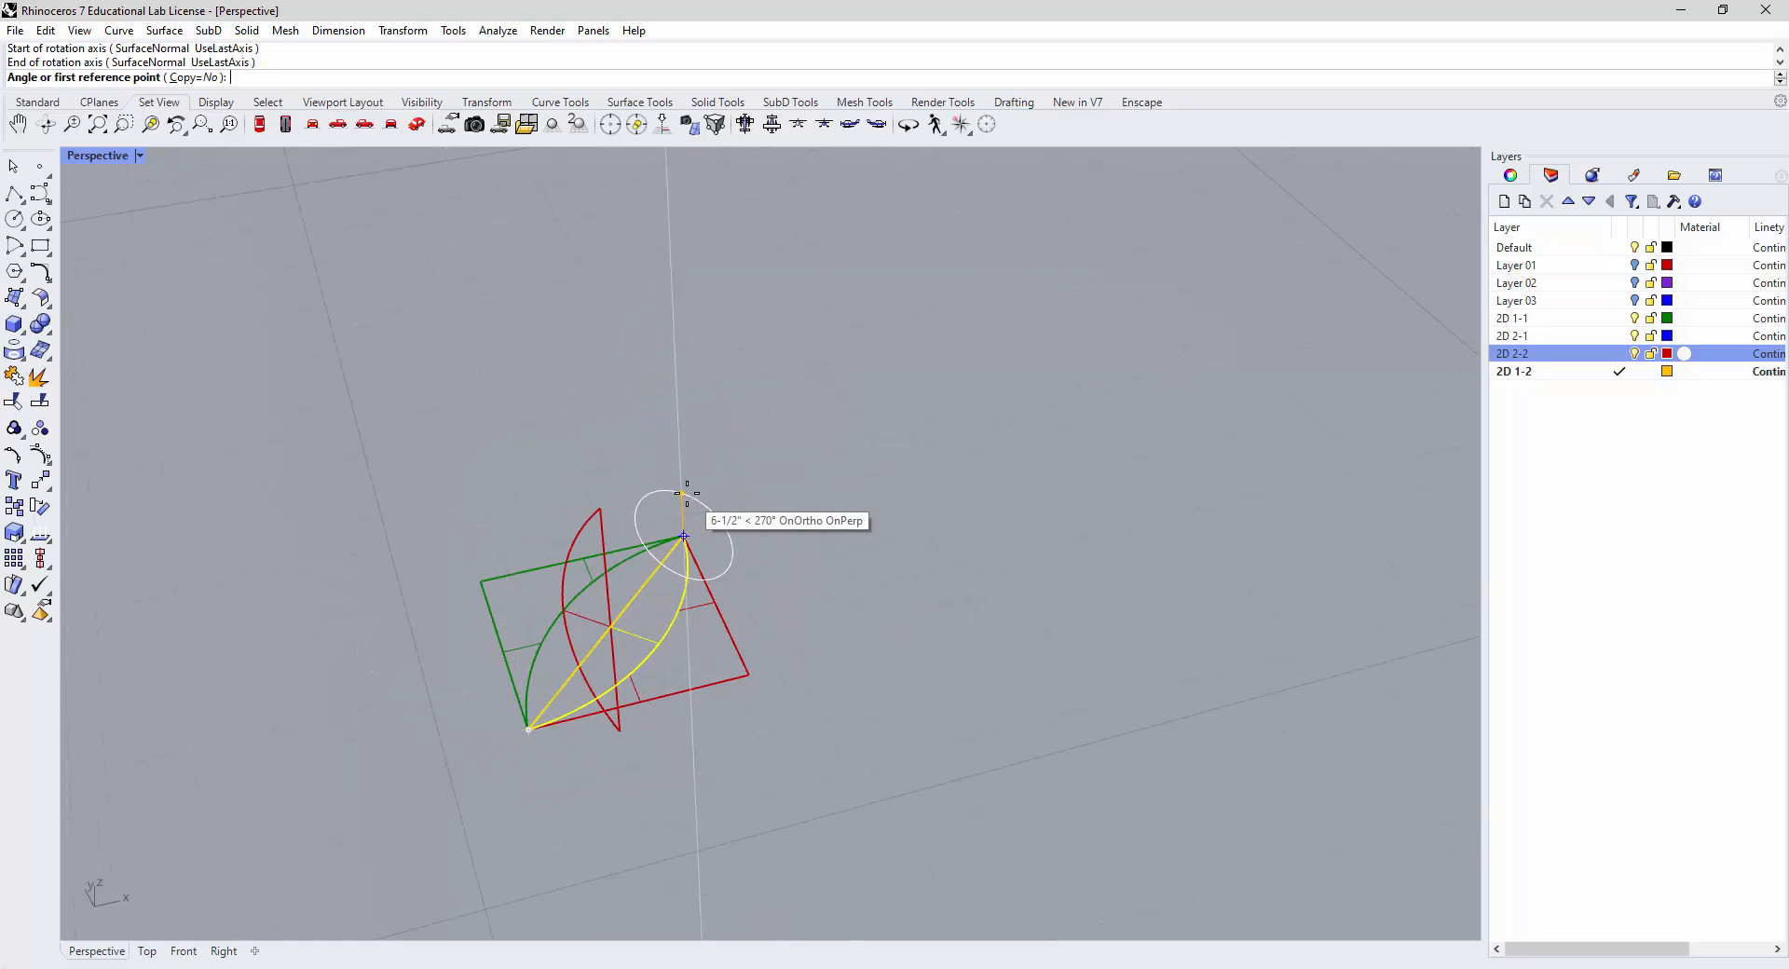
left_click(684, 492)
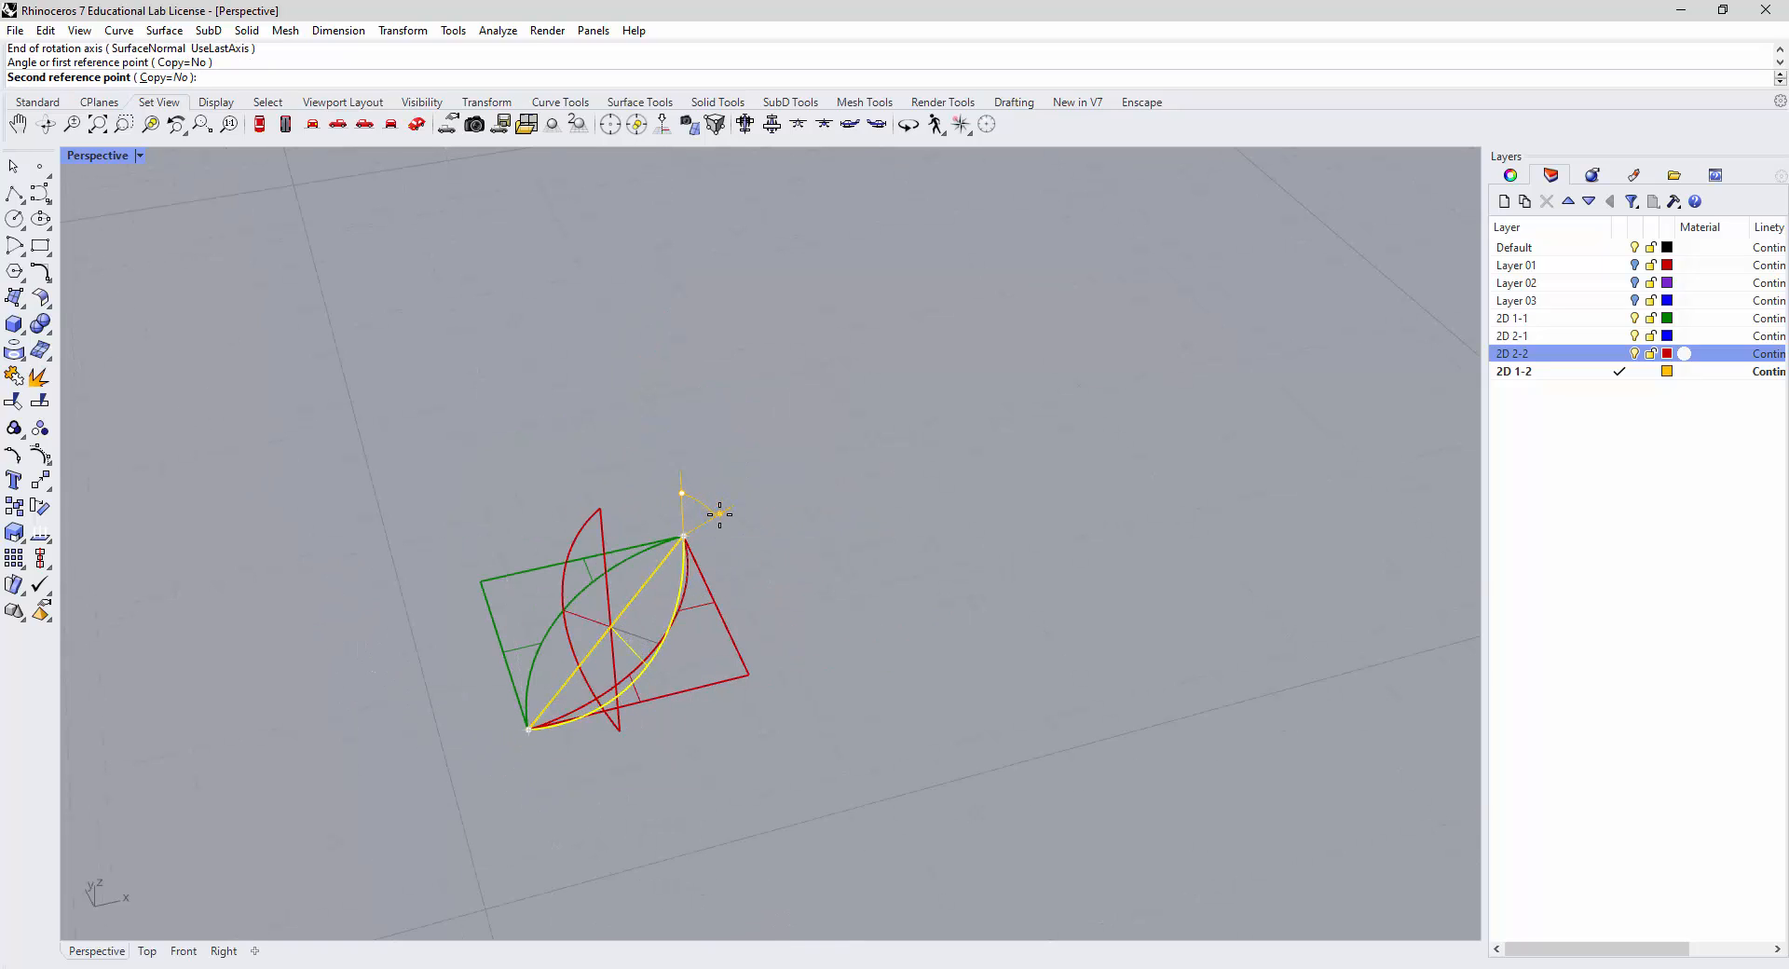
type("45")
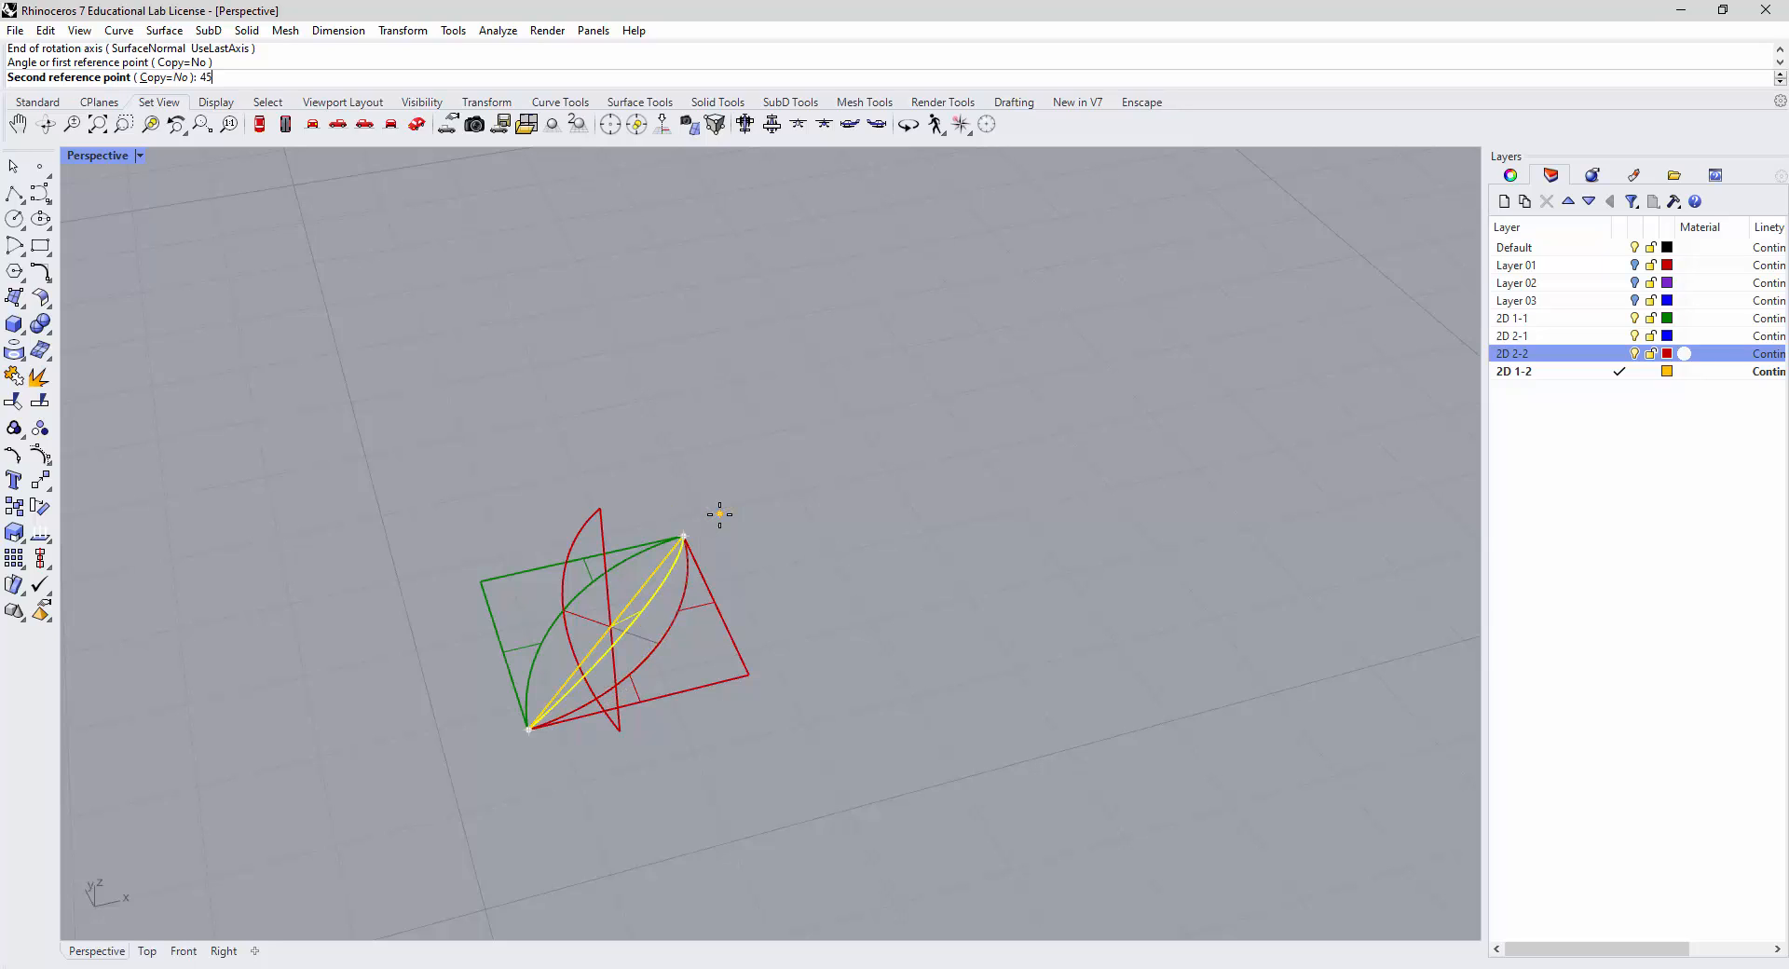
key("Return")
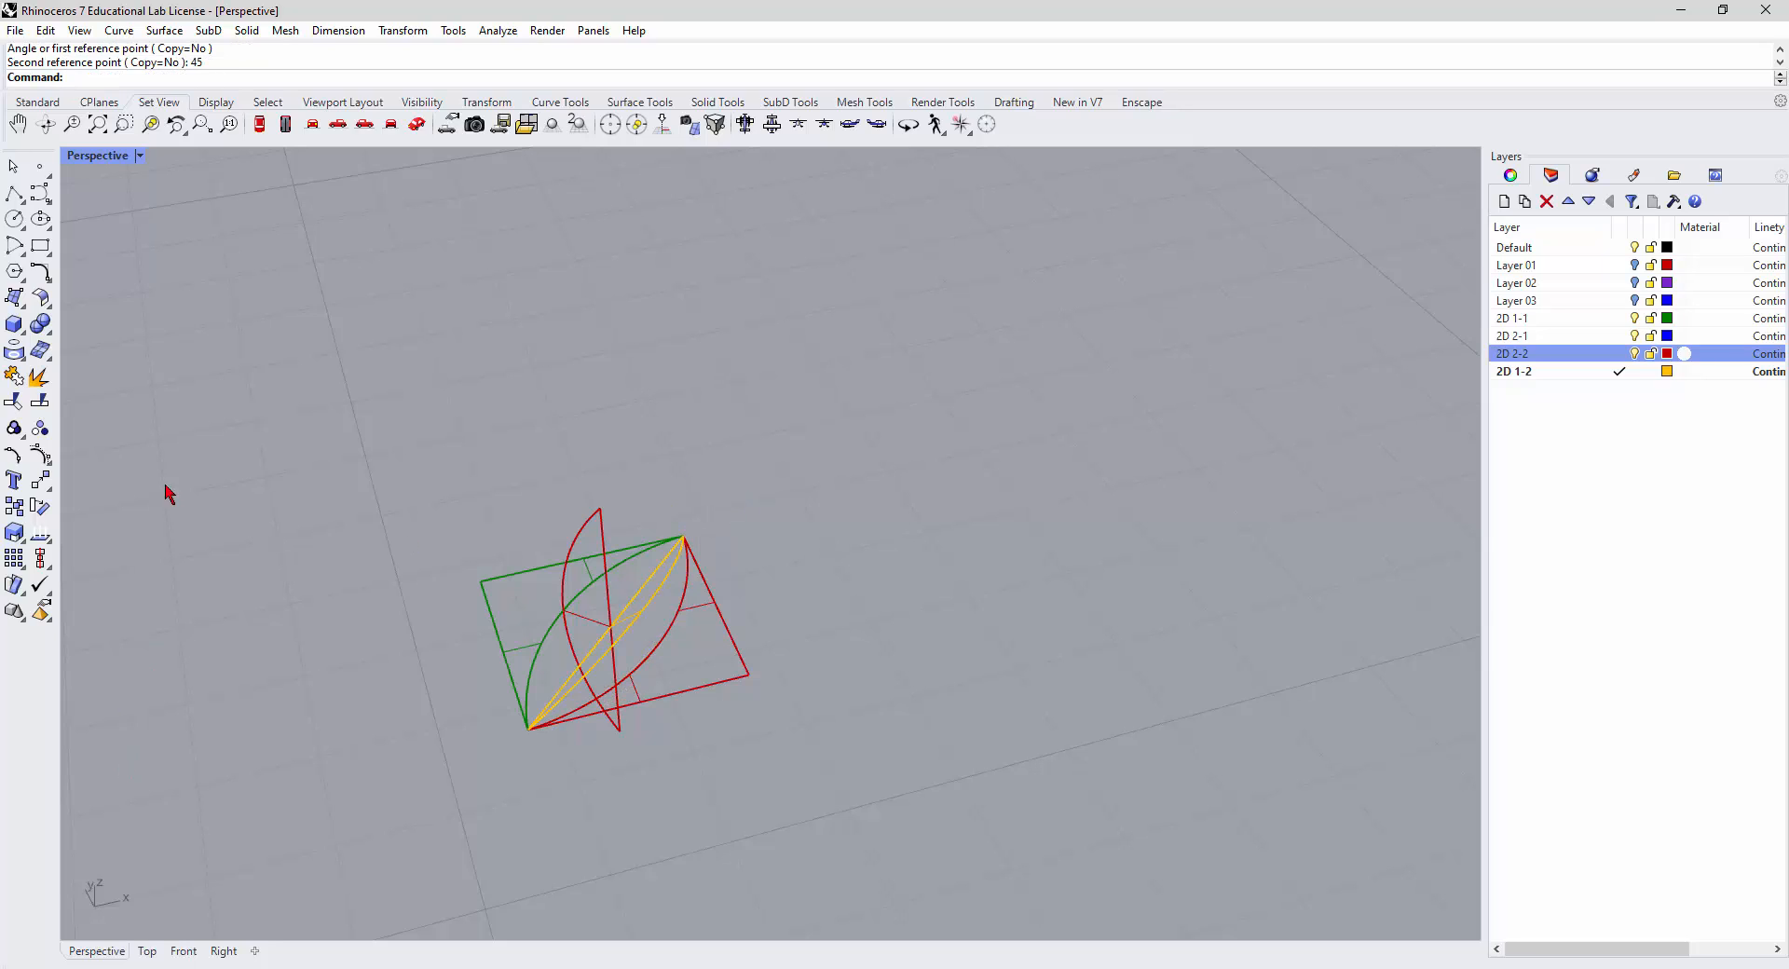
Set the Perspective view to Shaded display and inspect the rotated half-leaf surfaces from several angles.
left_click(138, 155)
left_click(168, 244)
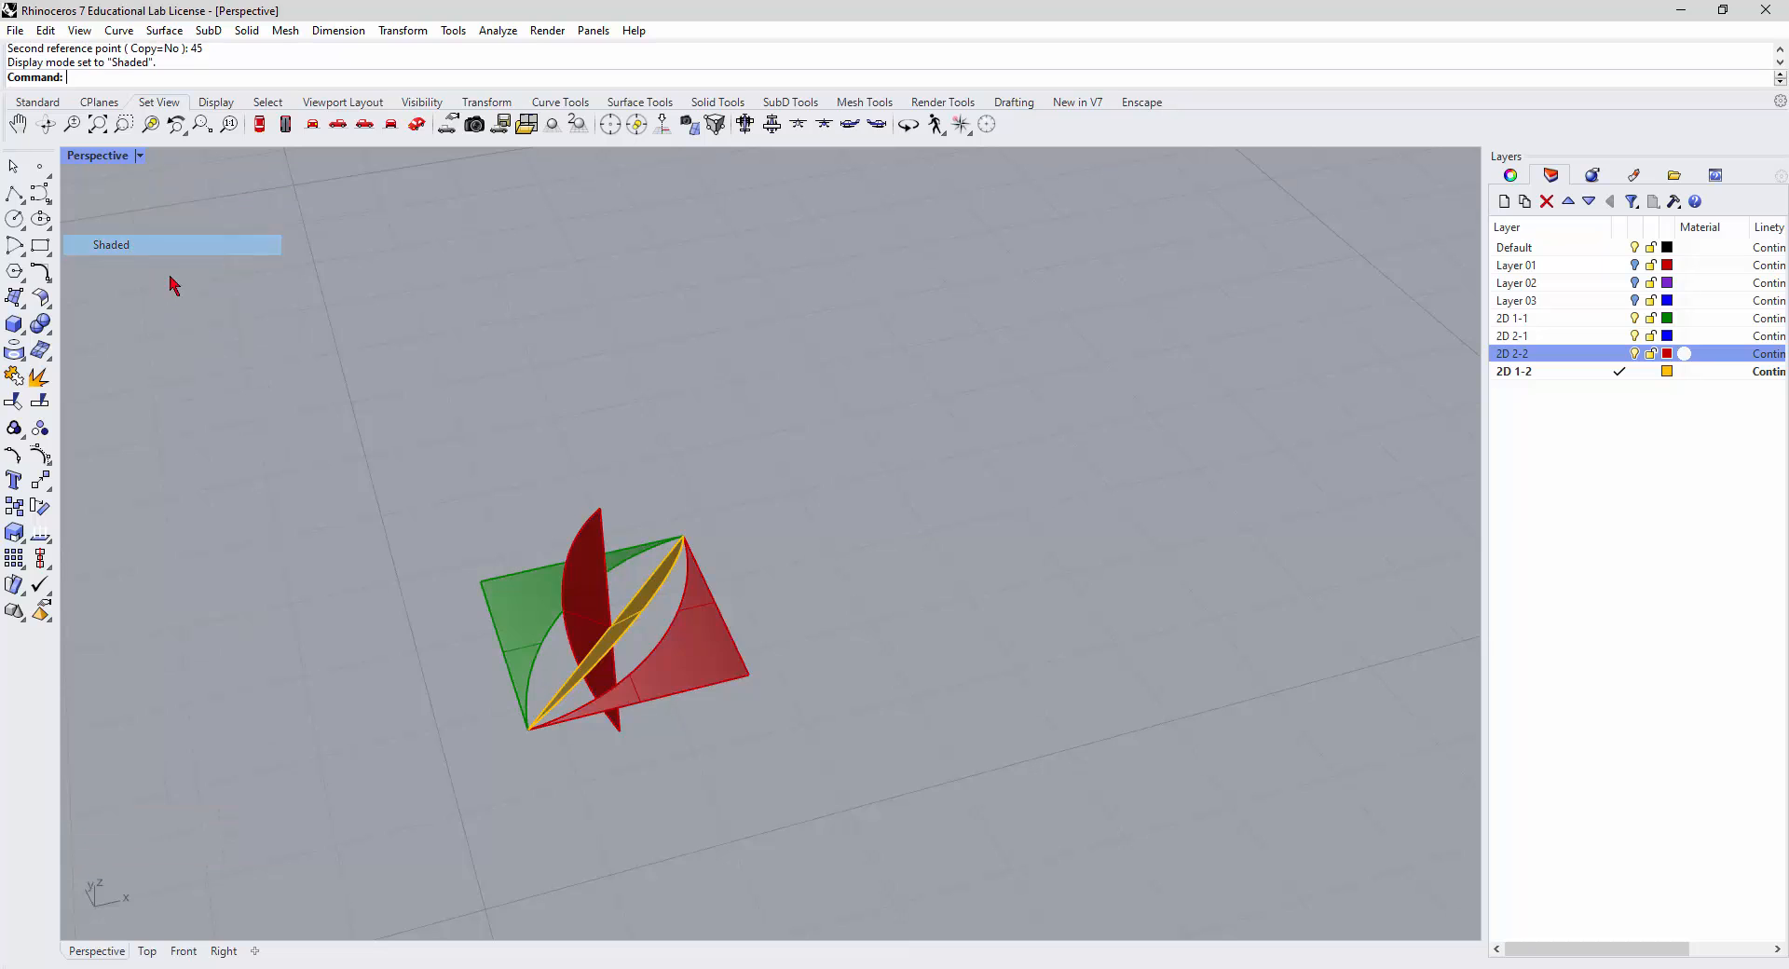
mouse_move(480, 548)
right_mouse_down()
mouse_move(500, 510)
mouse_move(653, 439)
mouse_move(1067, 550)
mouse_move(563, 558)
mouse_move(348, 483)
mouse_move(396, 355)
mouse_move(535, 351)
mouse_move(644, 455)
mouse_move(547, 597)
mouse_move(439, 530)
mouse_move(563, 503)
mouse_move(583, 531)
mouse_move(536, 551)
mouse_move(548, 519)
right_mouse_up()
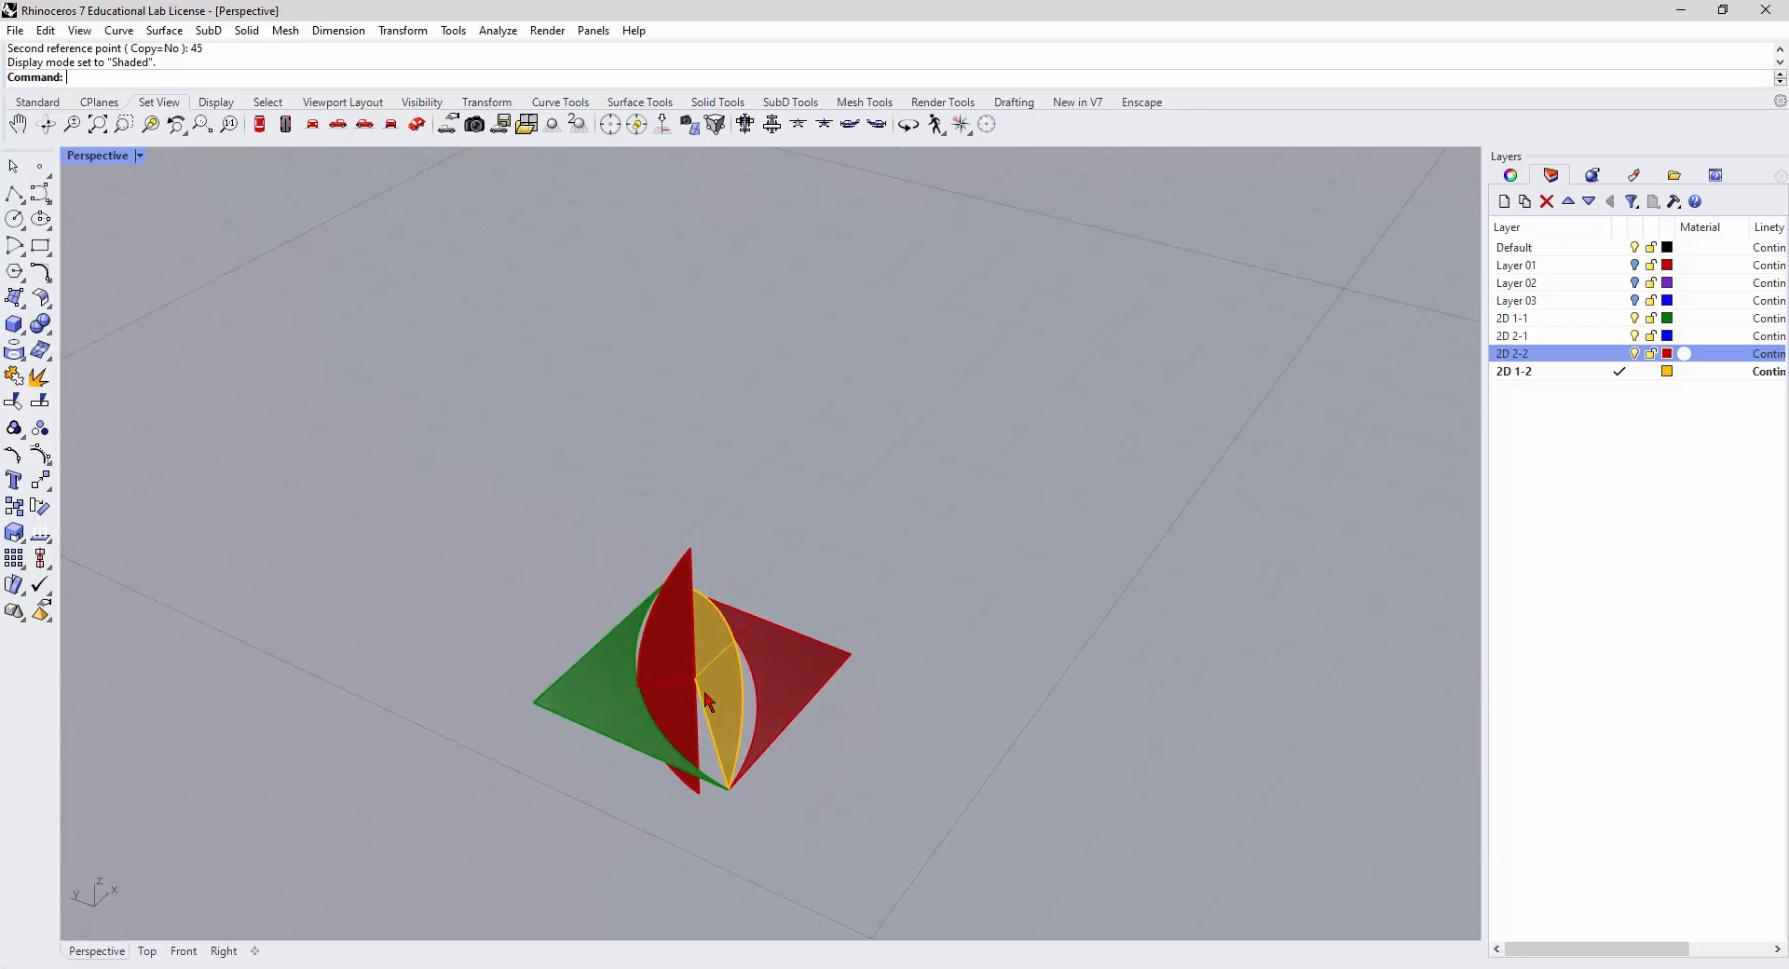
right_click_drag(776, 751, 692, 748)
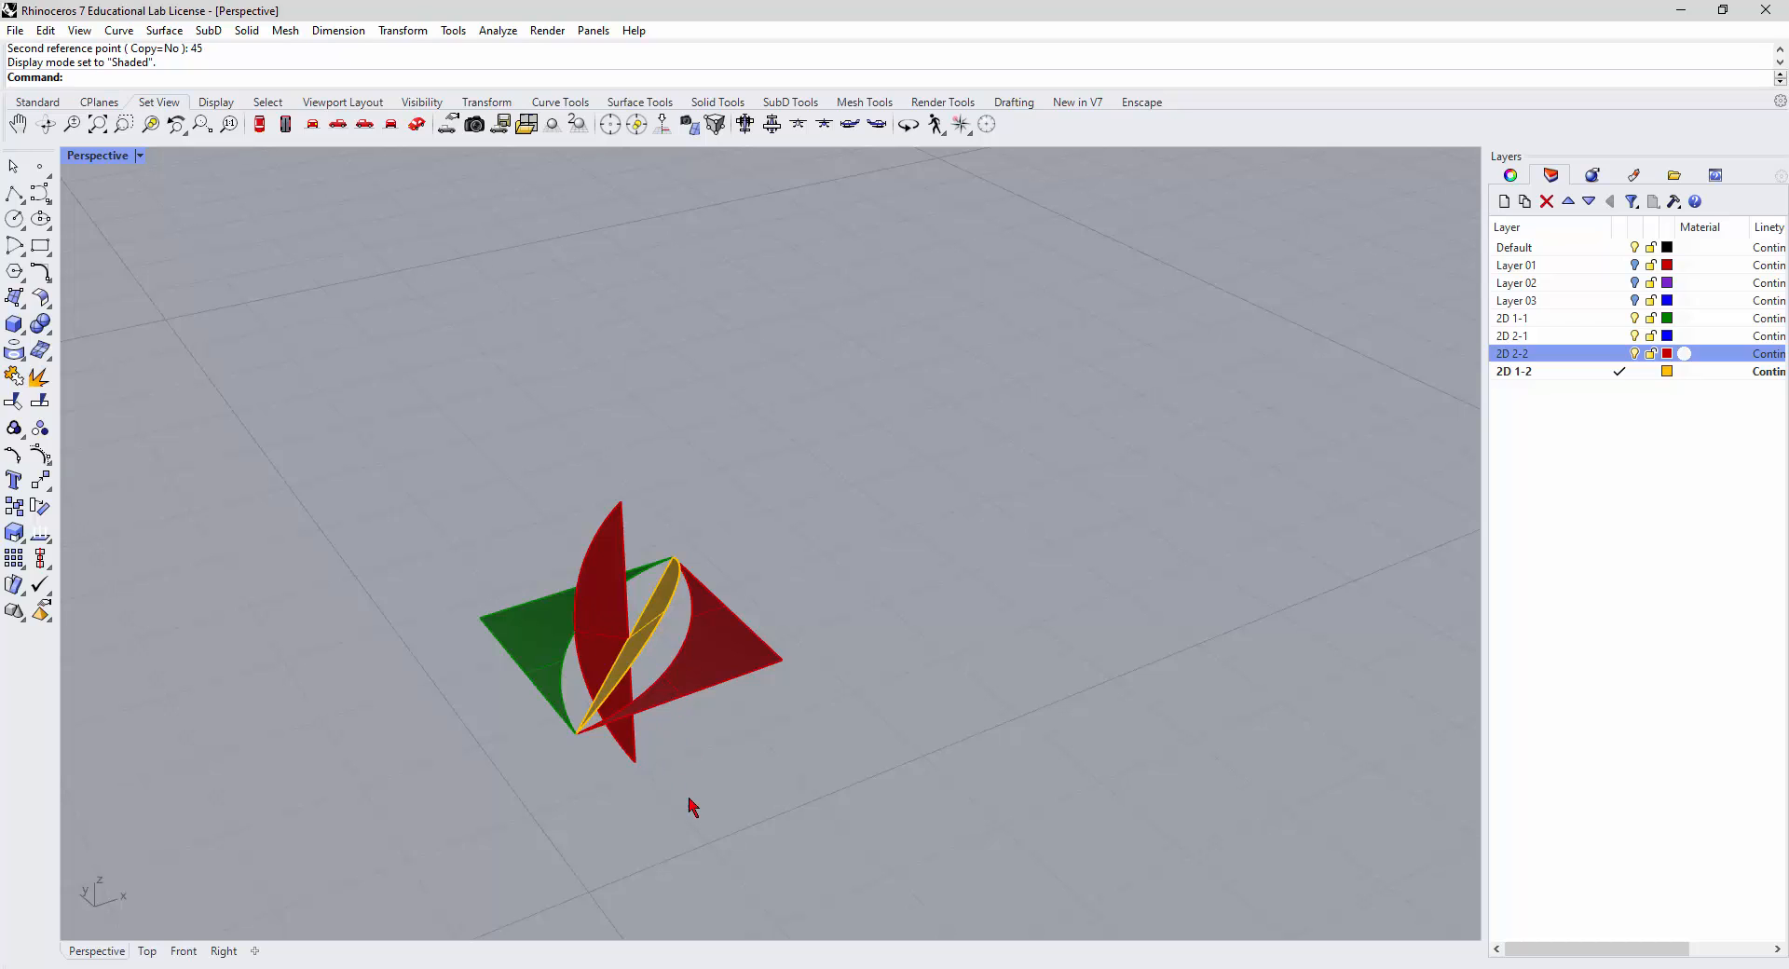
right_click_drag(667, 801, 559, 832)
scroll(562, 794, "down", 2)
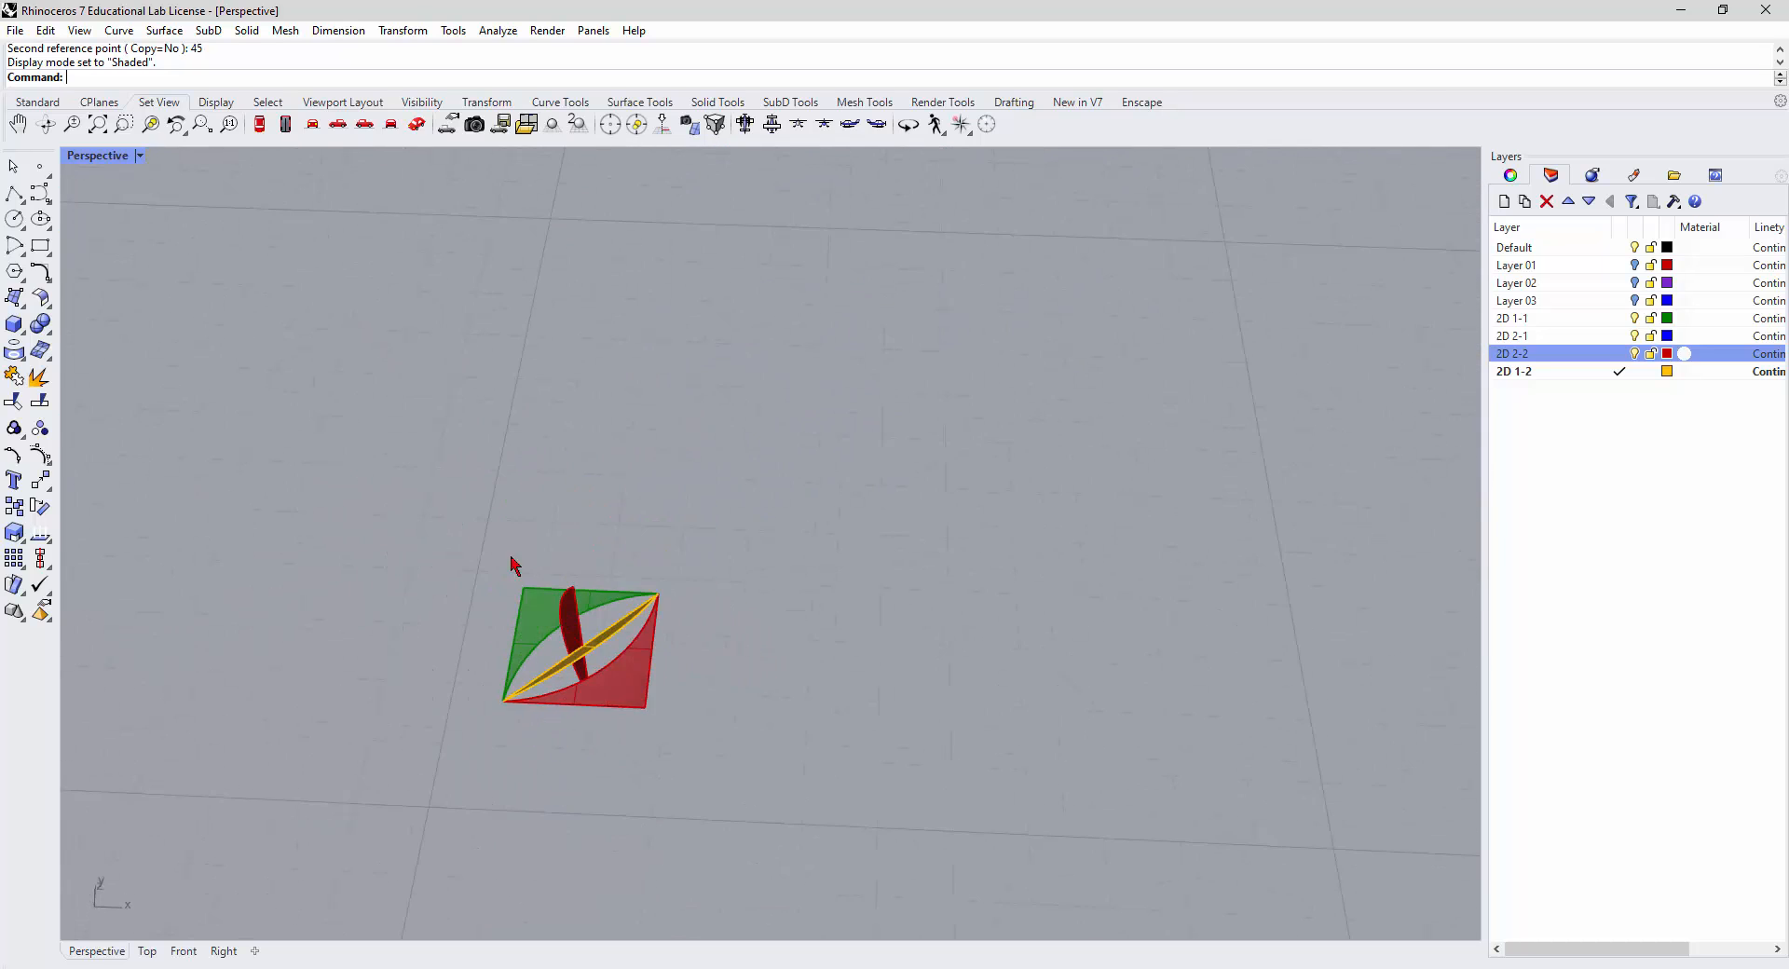
Define a block named "Cell 3D-1" from all four module surfaces, with the lower-left corner of the tile as base point.
mouse_move(460, 496)
left_mouse_down()
mouse_move(707, 767)
mouse_move(770, 795)
left_mouse_up()
type("B")
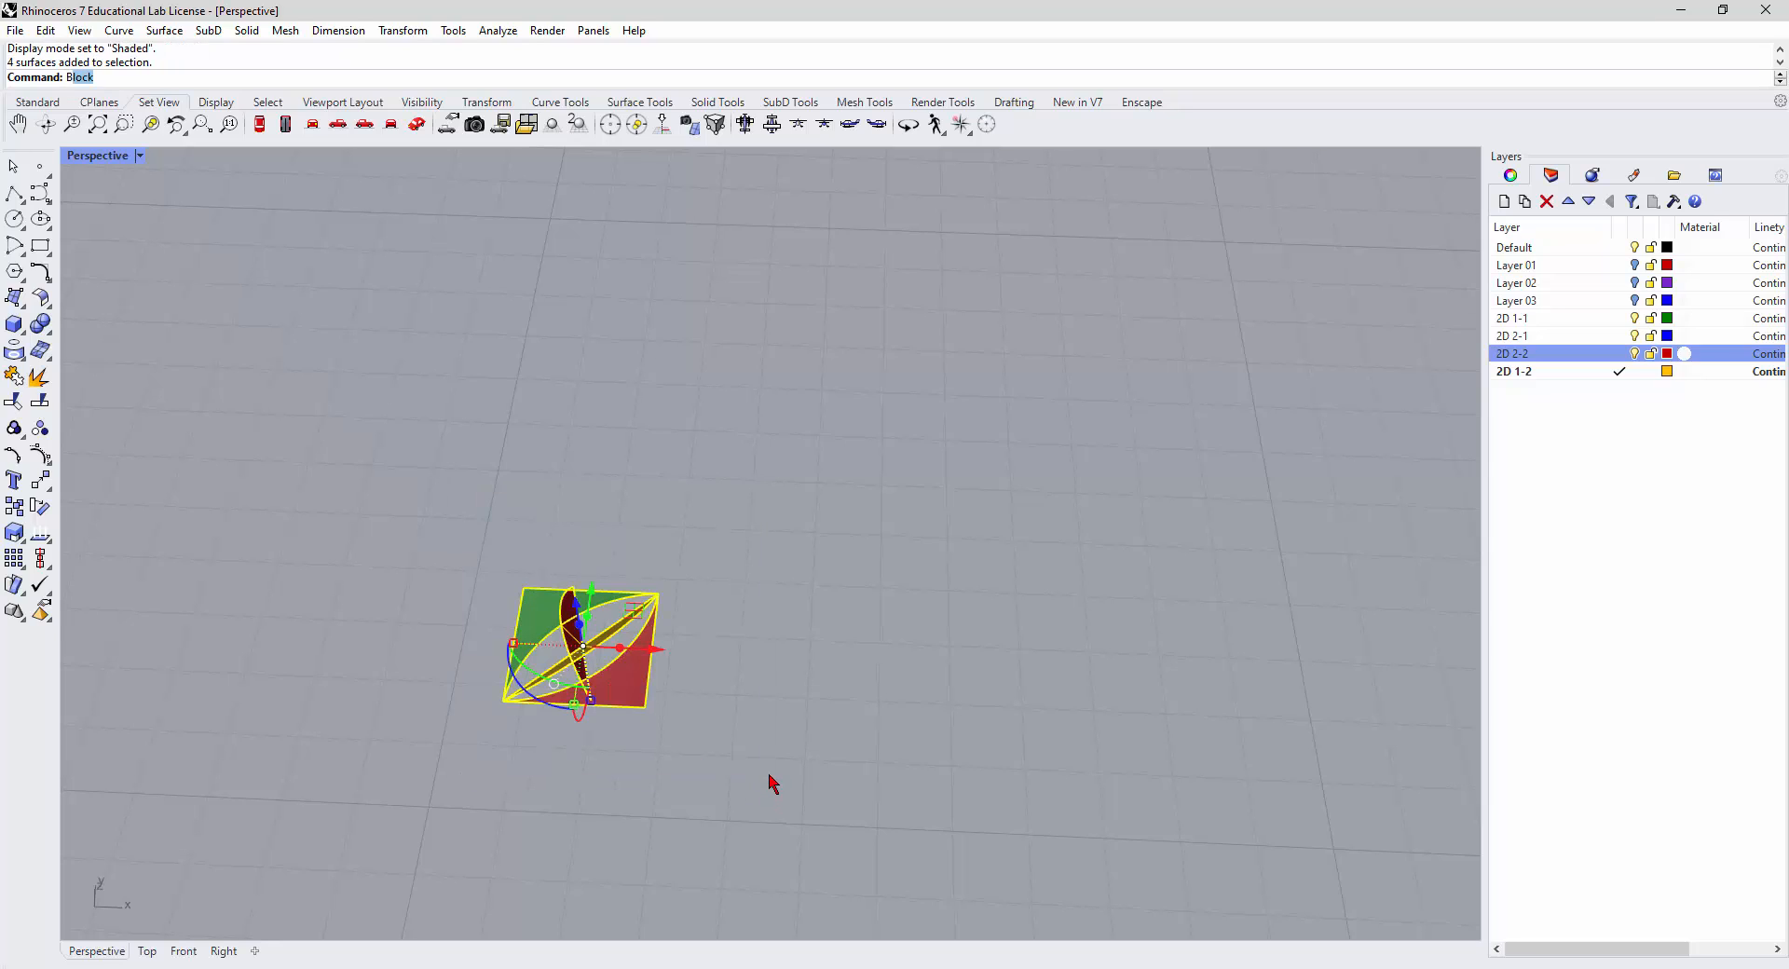
type("lock")
key("Return")
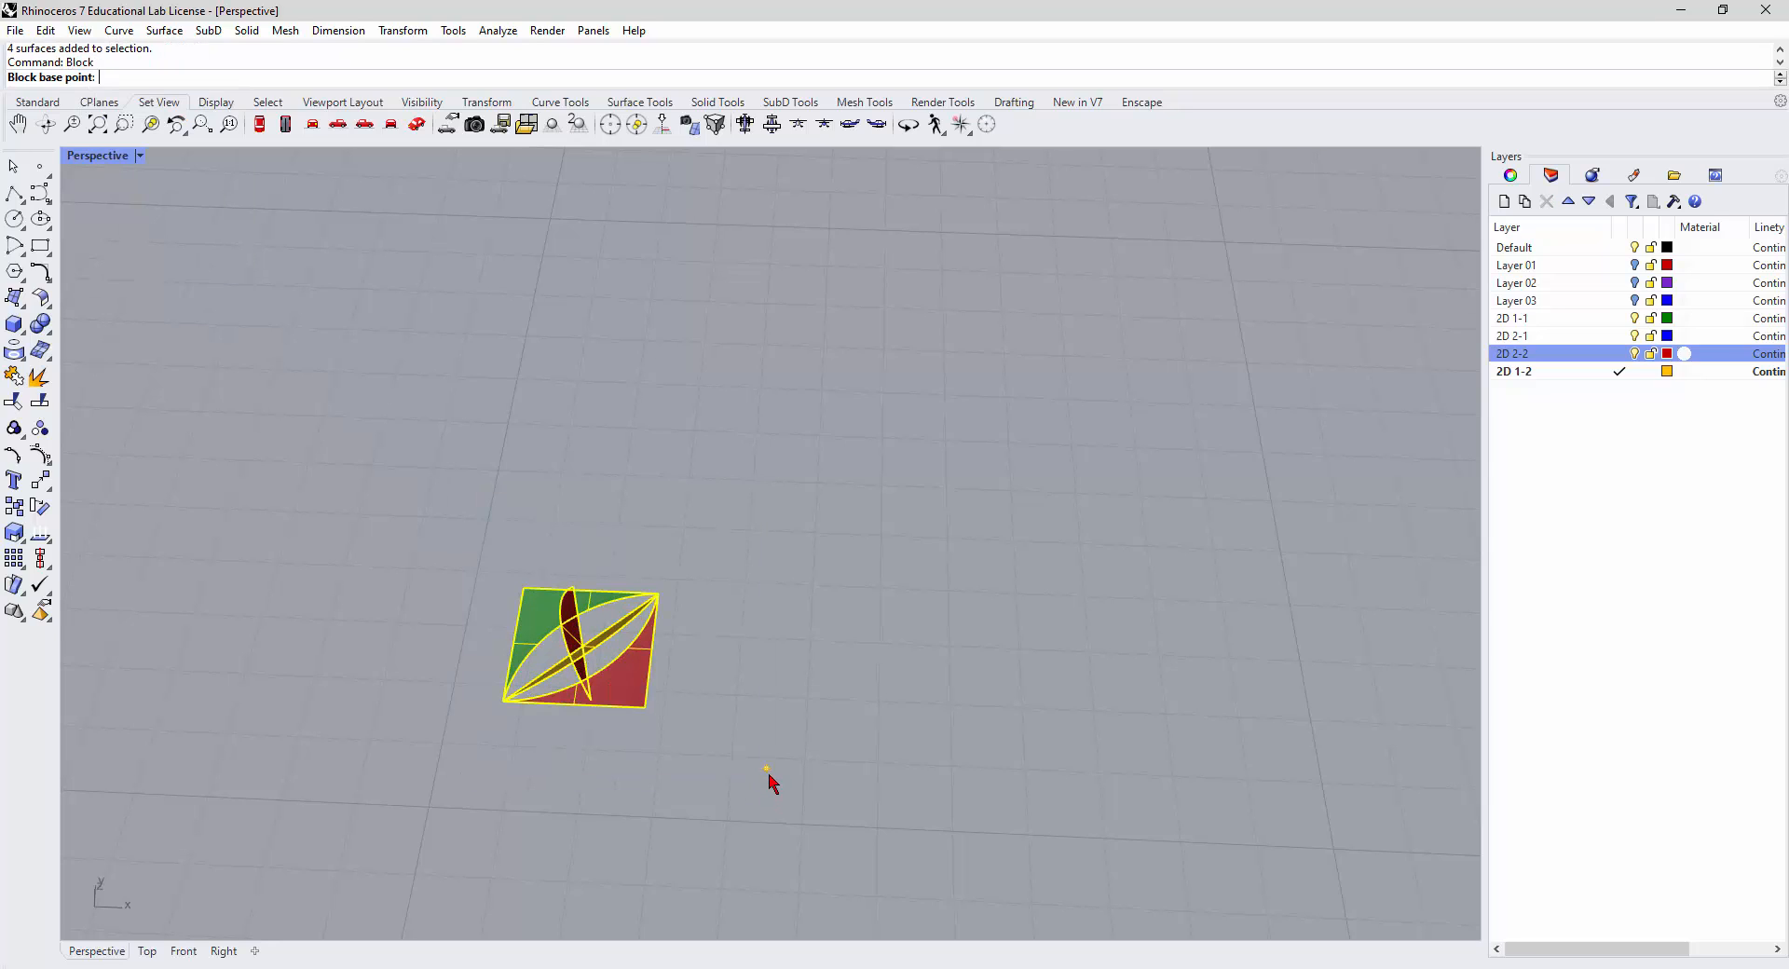
left_click(504, 700)
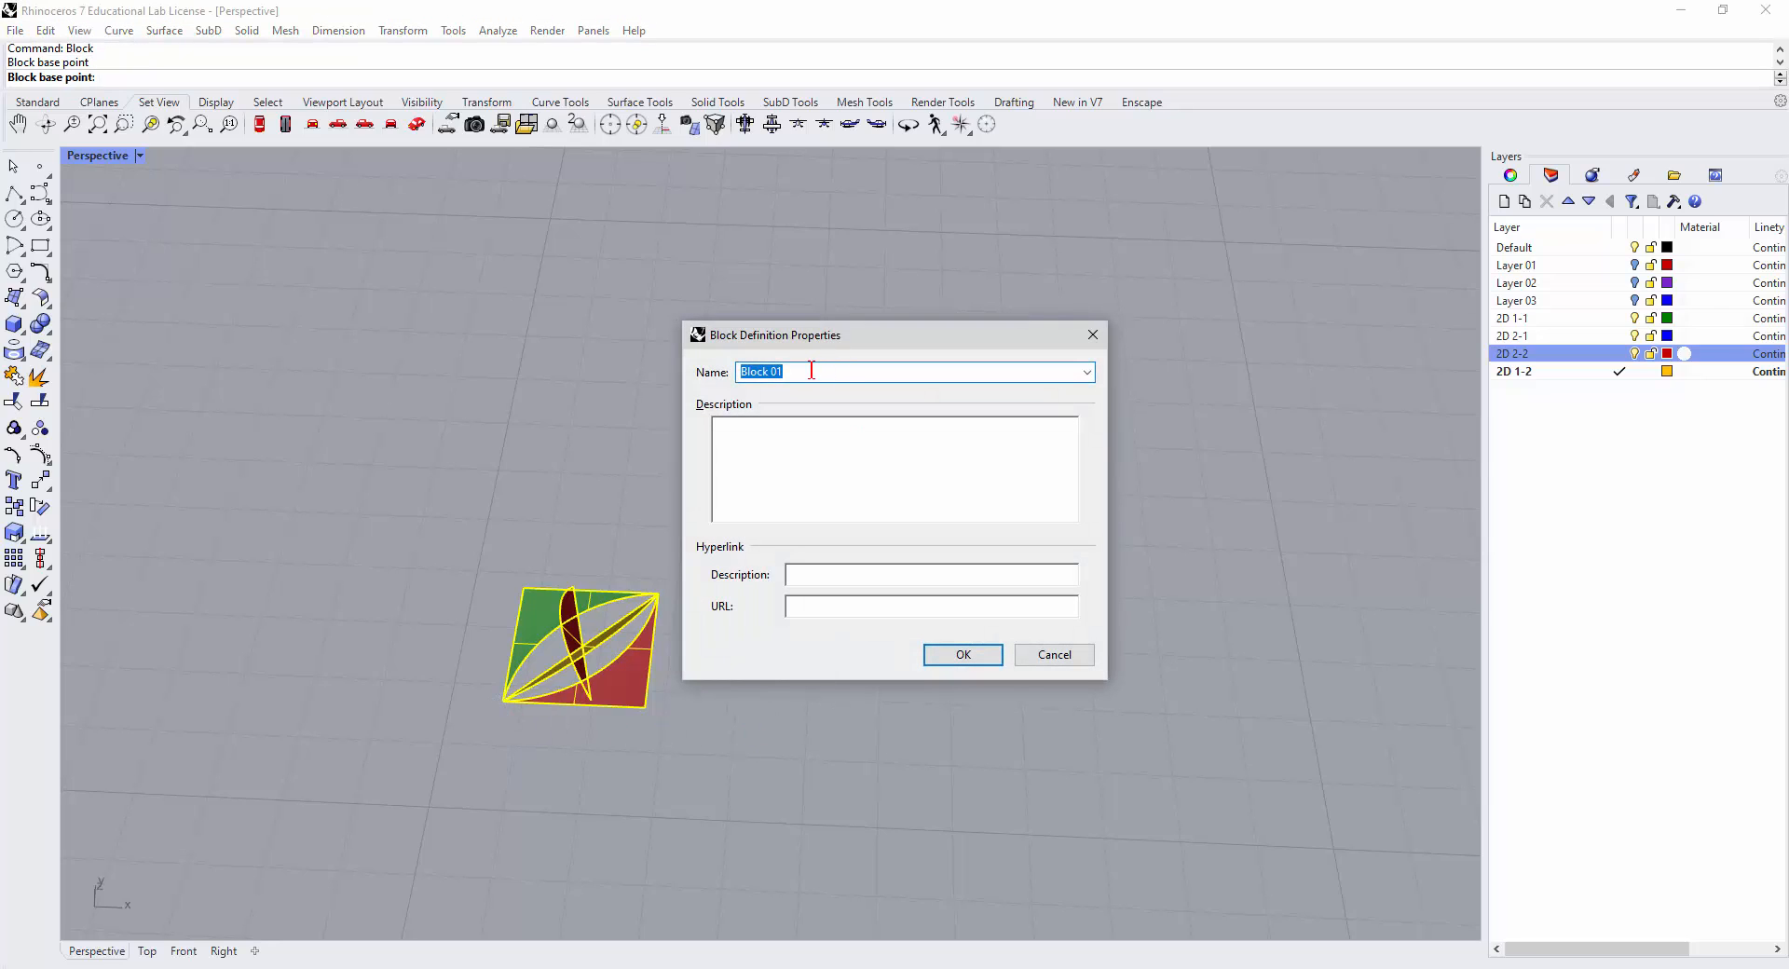
type("Cell 3D-1")
left_click(964, 654)
Duplicate the Cell 3D-1 block along the X direction into the empty area beside the original.
scroll(560, 642, "down", 1)
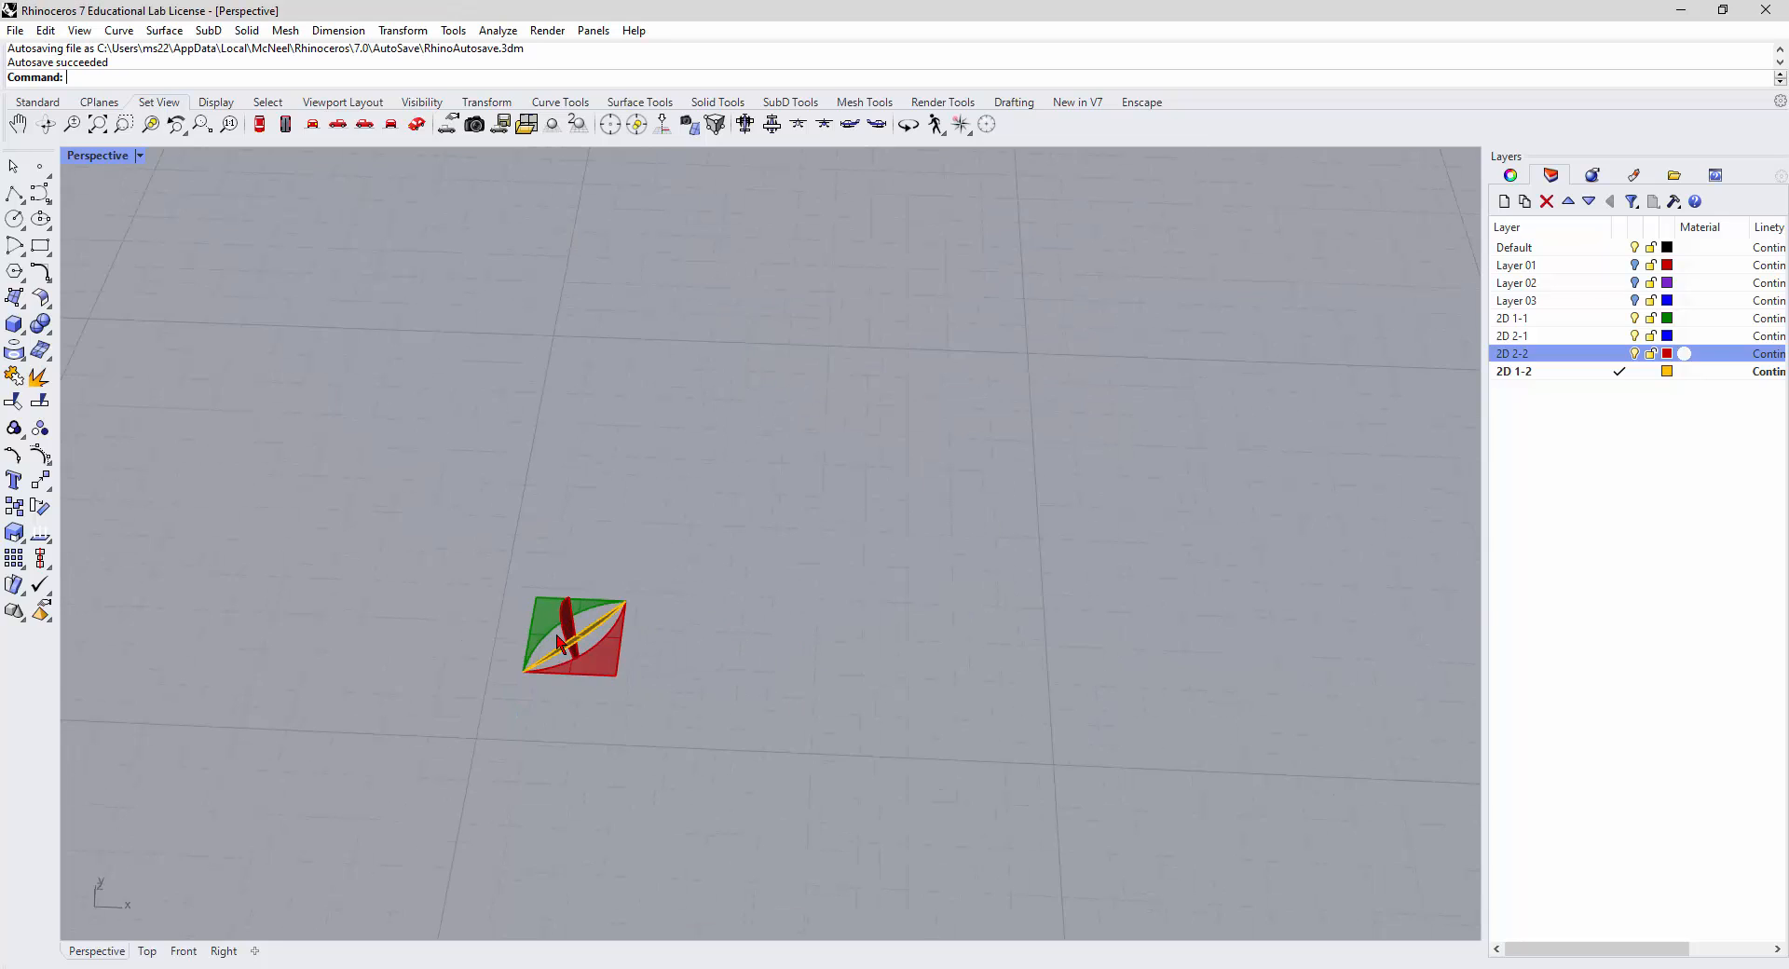
scroll(565, 572, "up", 1)
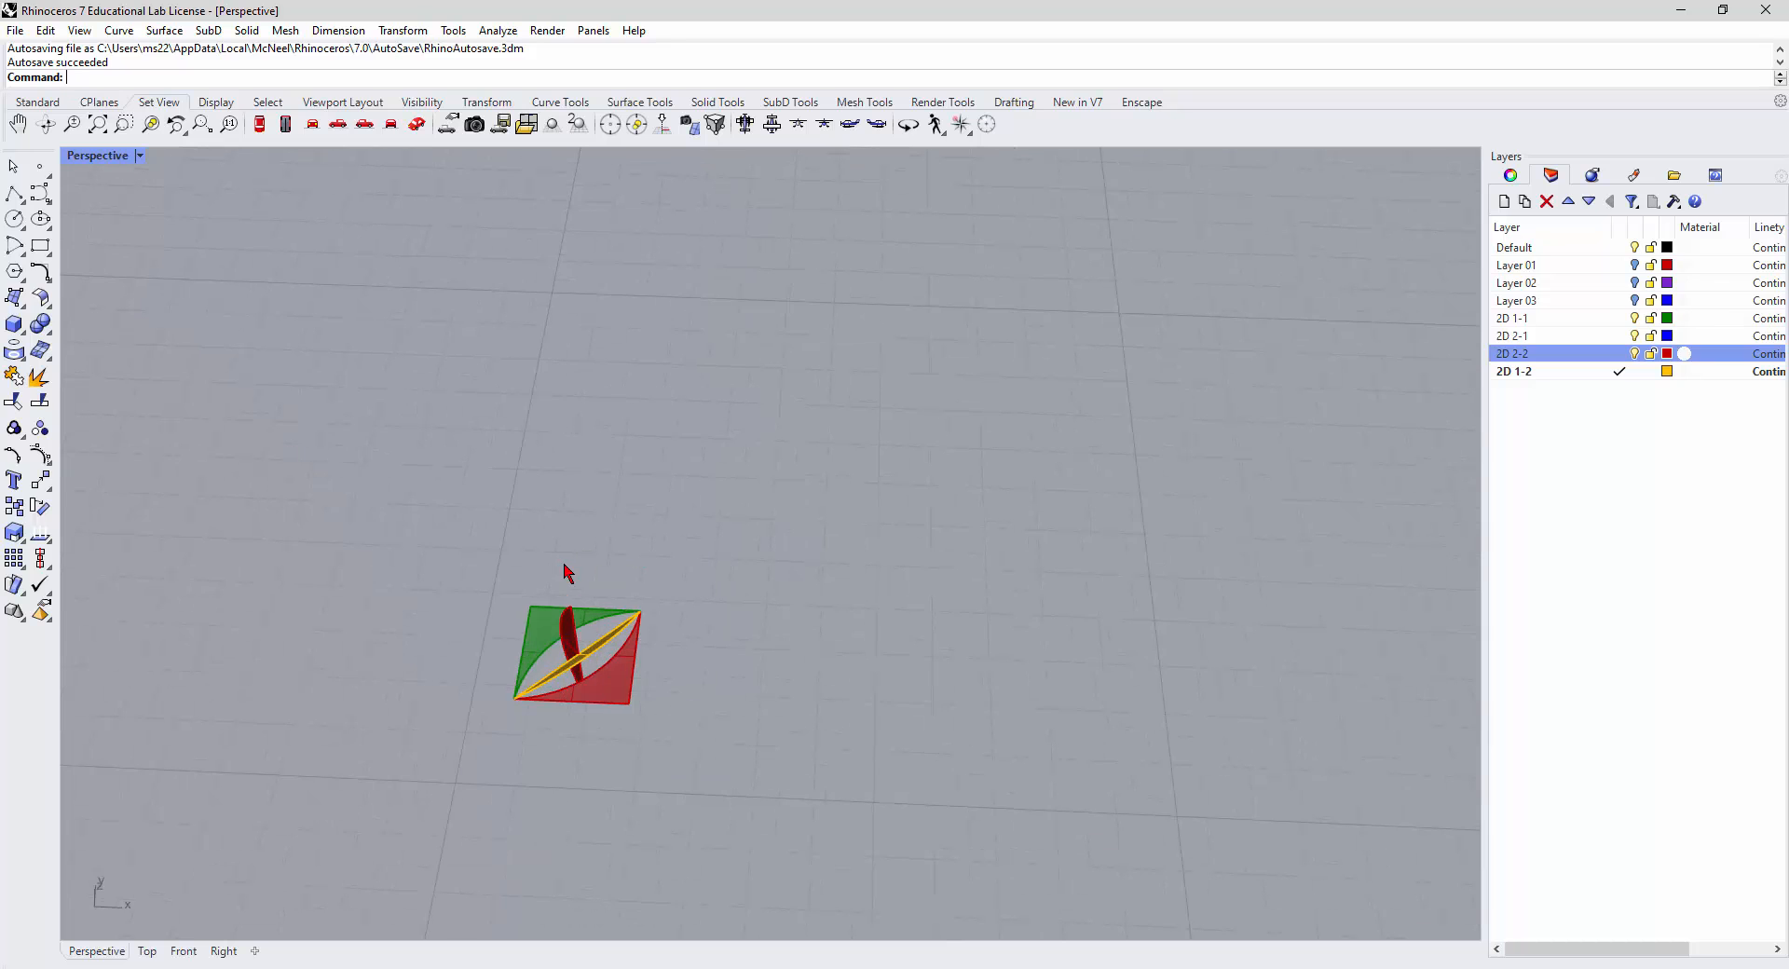
mouse_move(561, 570)
right_mouse_down()
mouse_move(580, 615)
mouse_move(575, 579)
mouse_move(556, 594)
right_mouse_up()
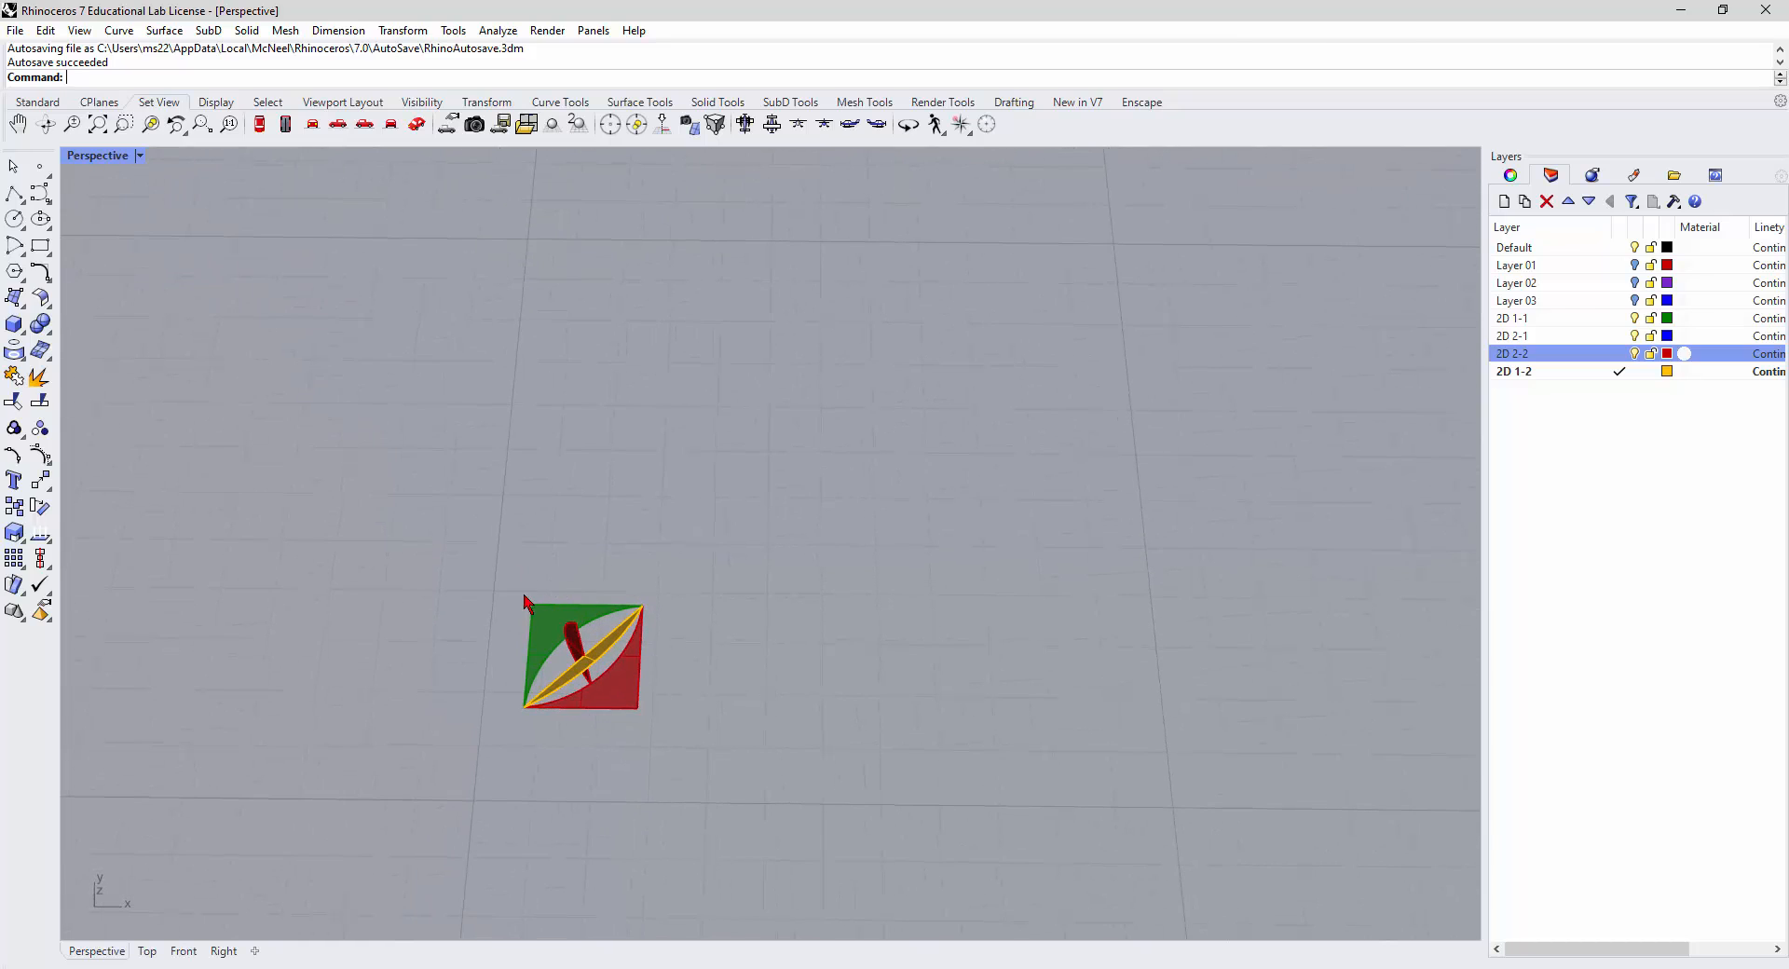
left_click_drag(522, 583, 719, 771)
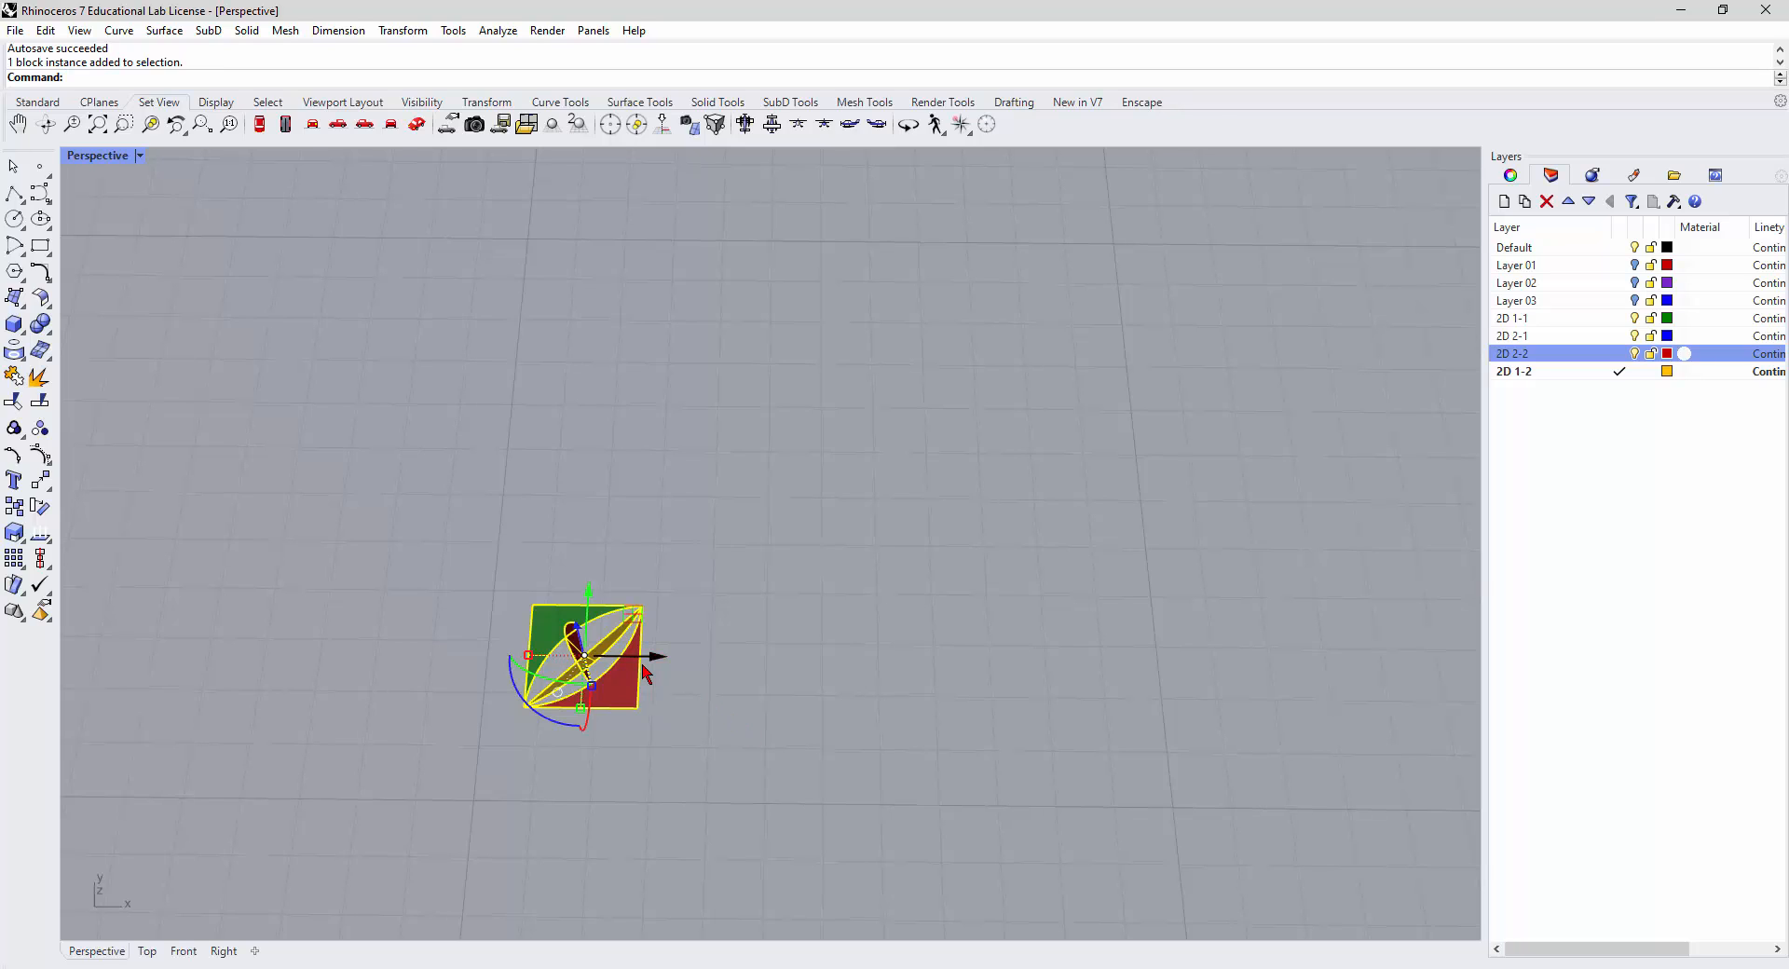
left_click_drag(672, 672, 1286, 678)
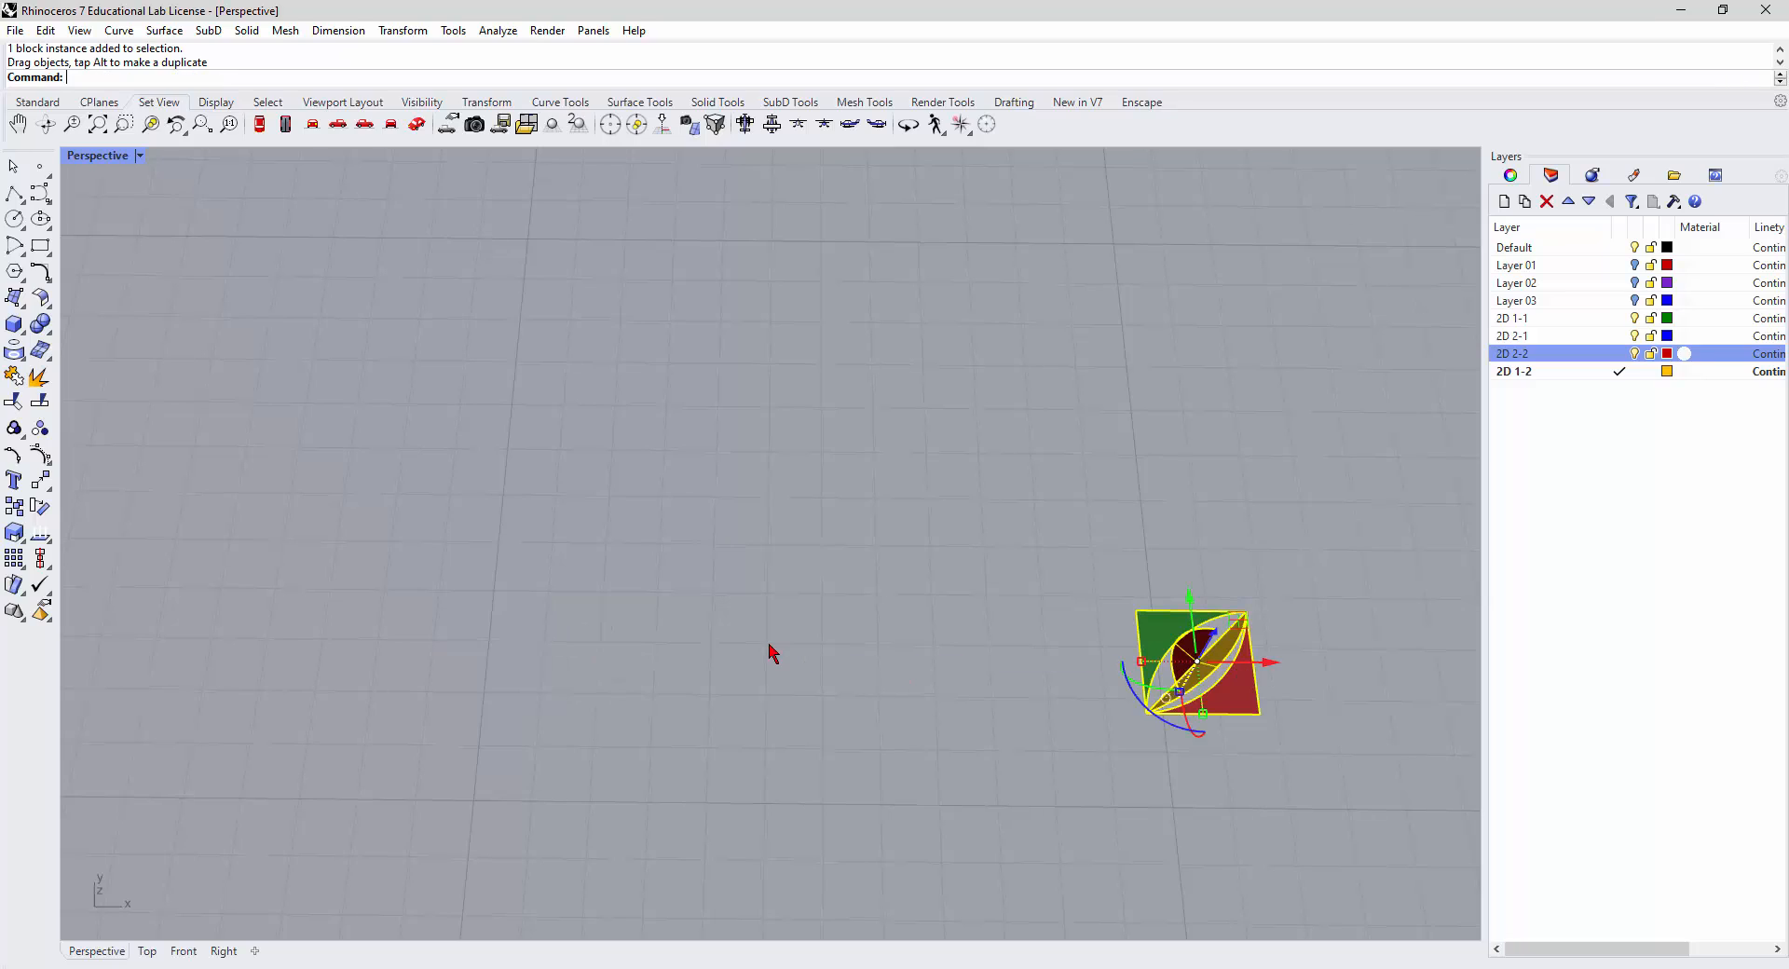
key("ctrl+z")
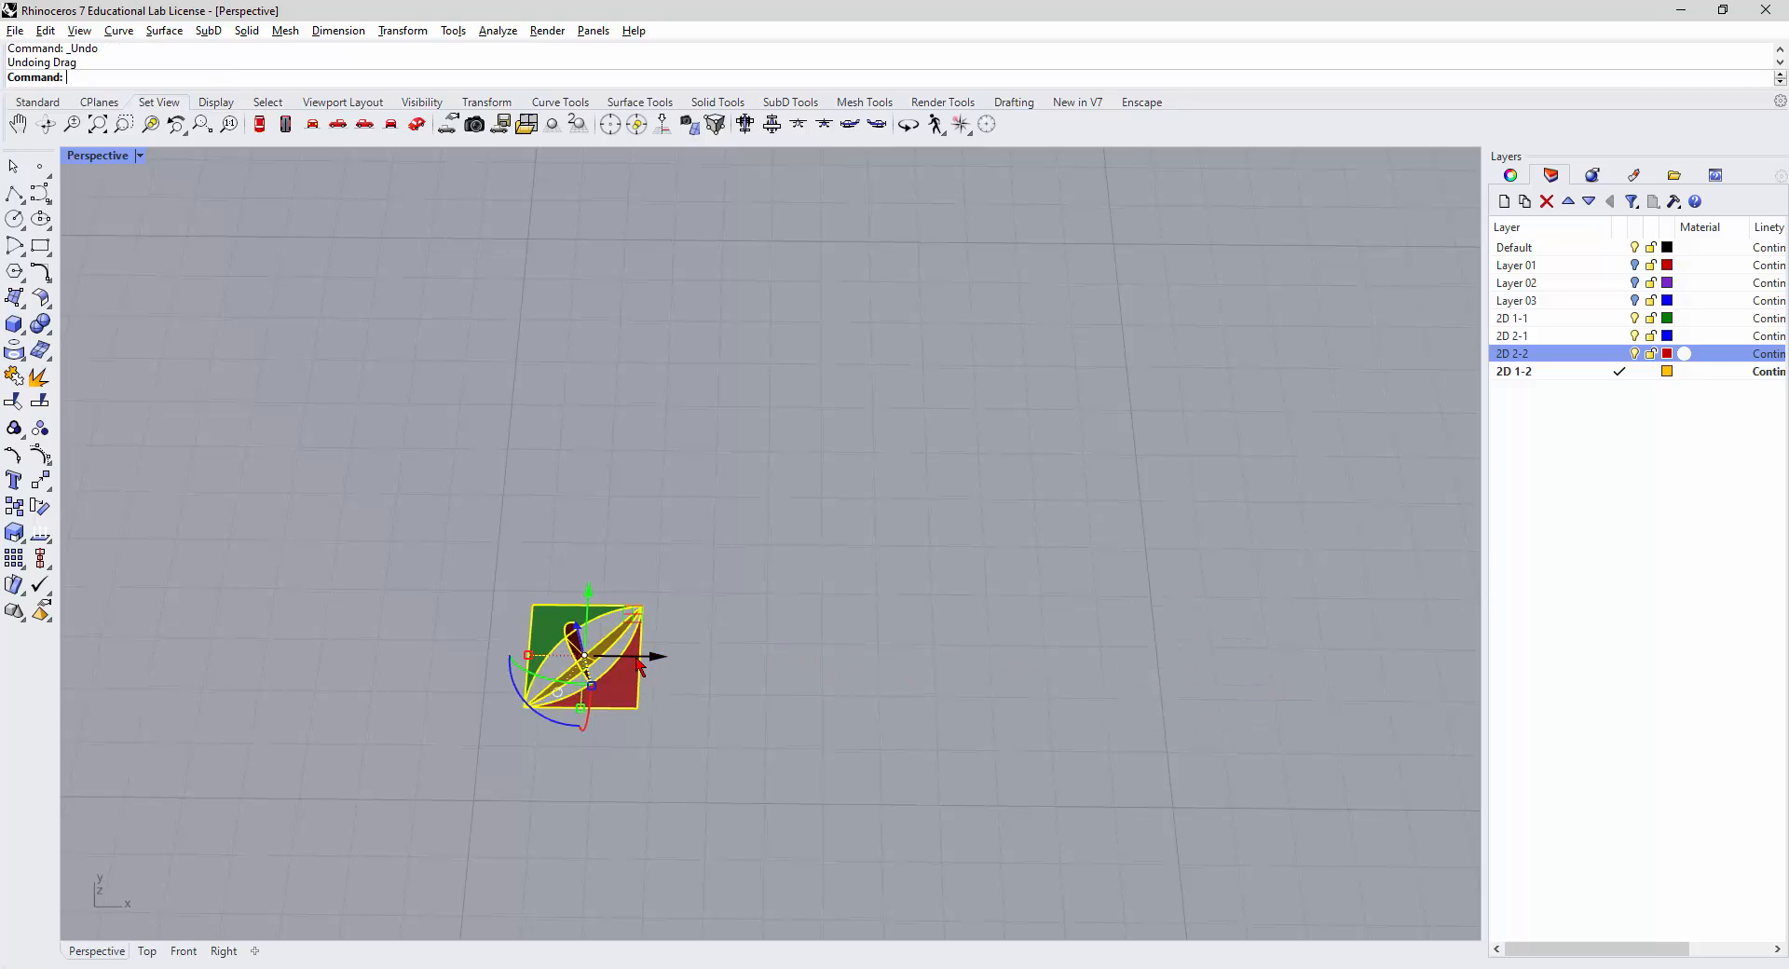
left_click_drag(639, 663, 1183, 667)
key("alt")
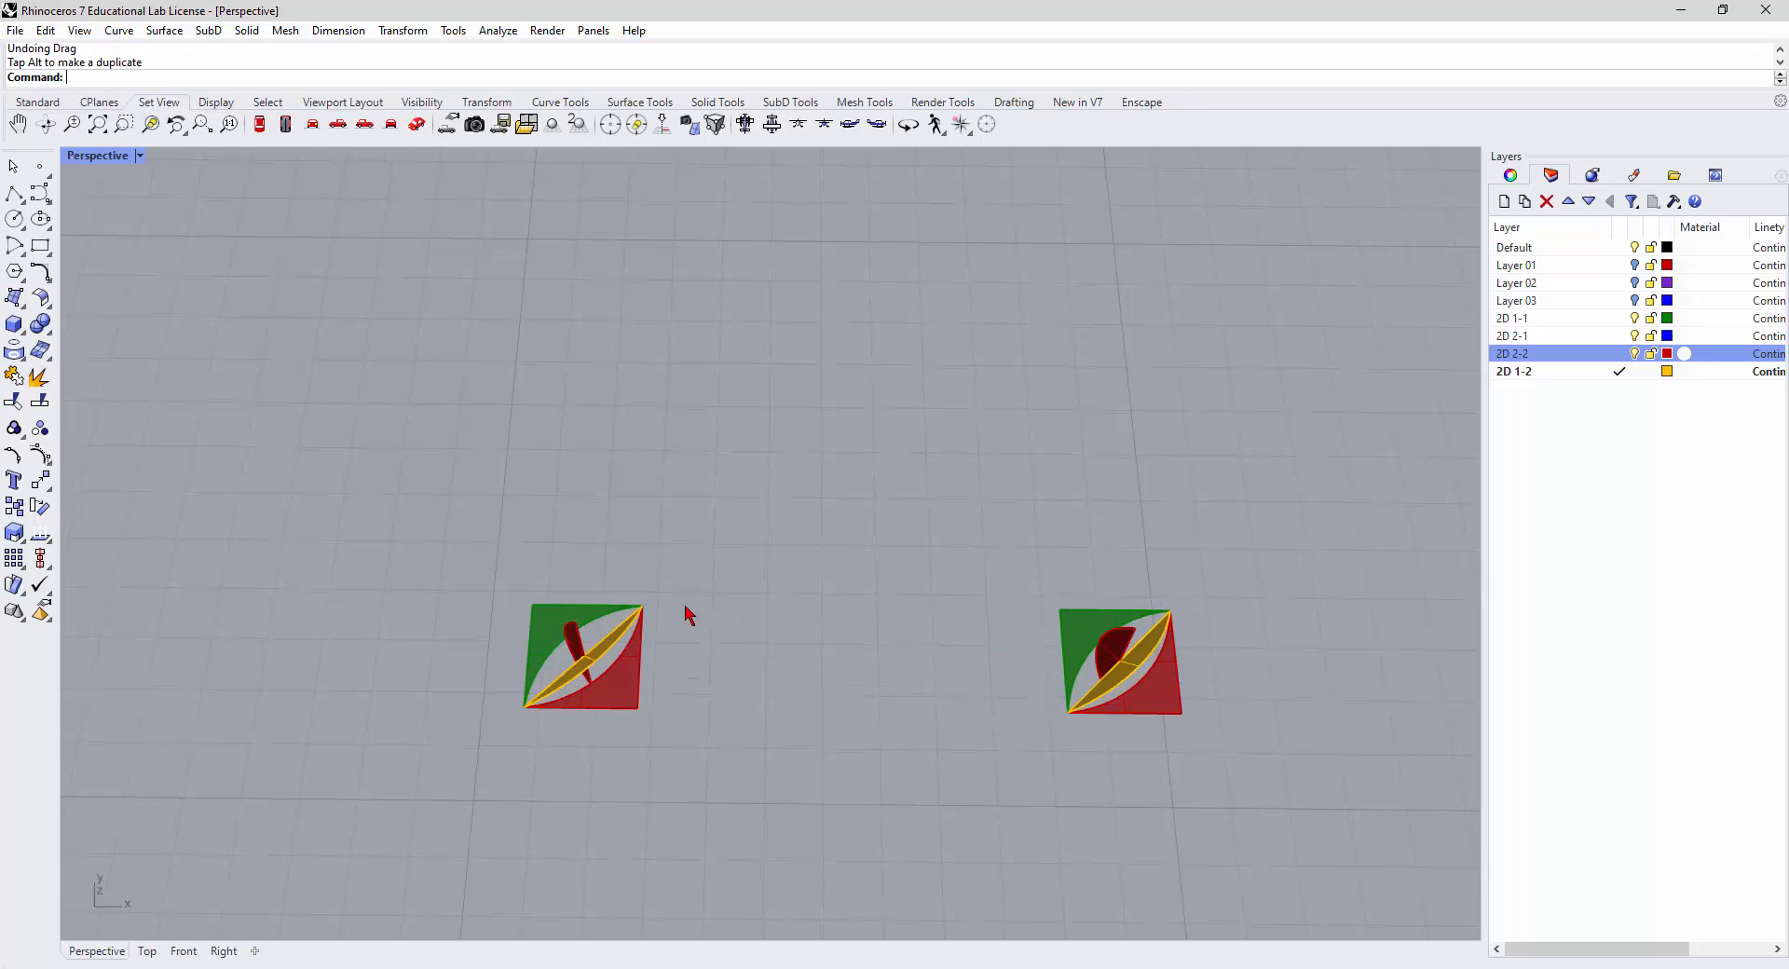
Copy the duplicated block from its lower-right to its upper-right corner so the copy adjoins its upper edge.
right_click_drag(687, 615, 1034, 664)
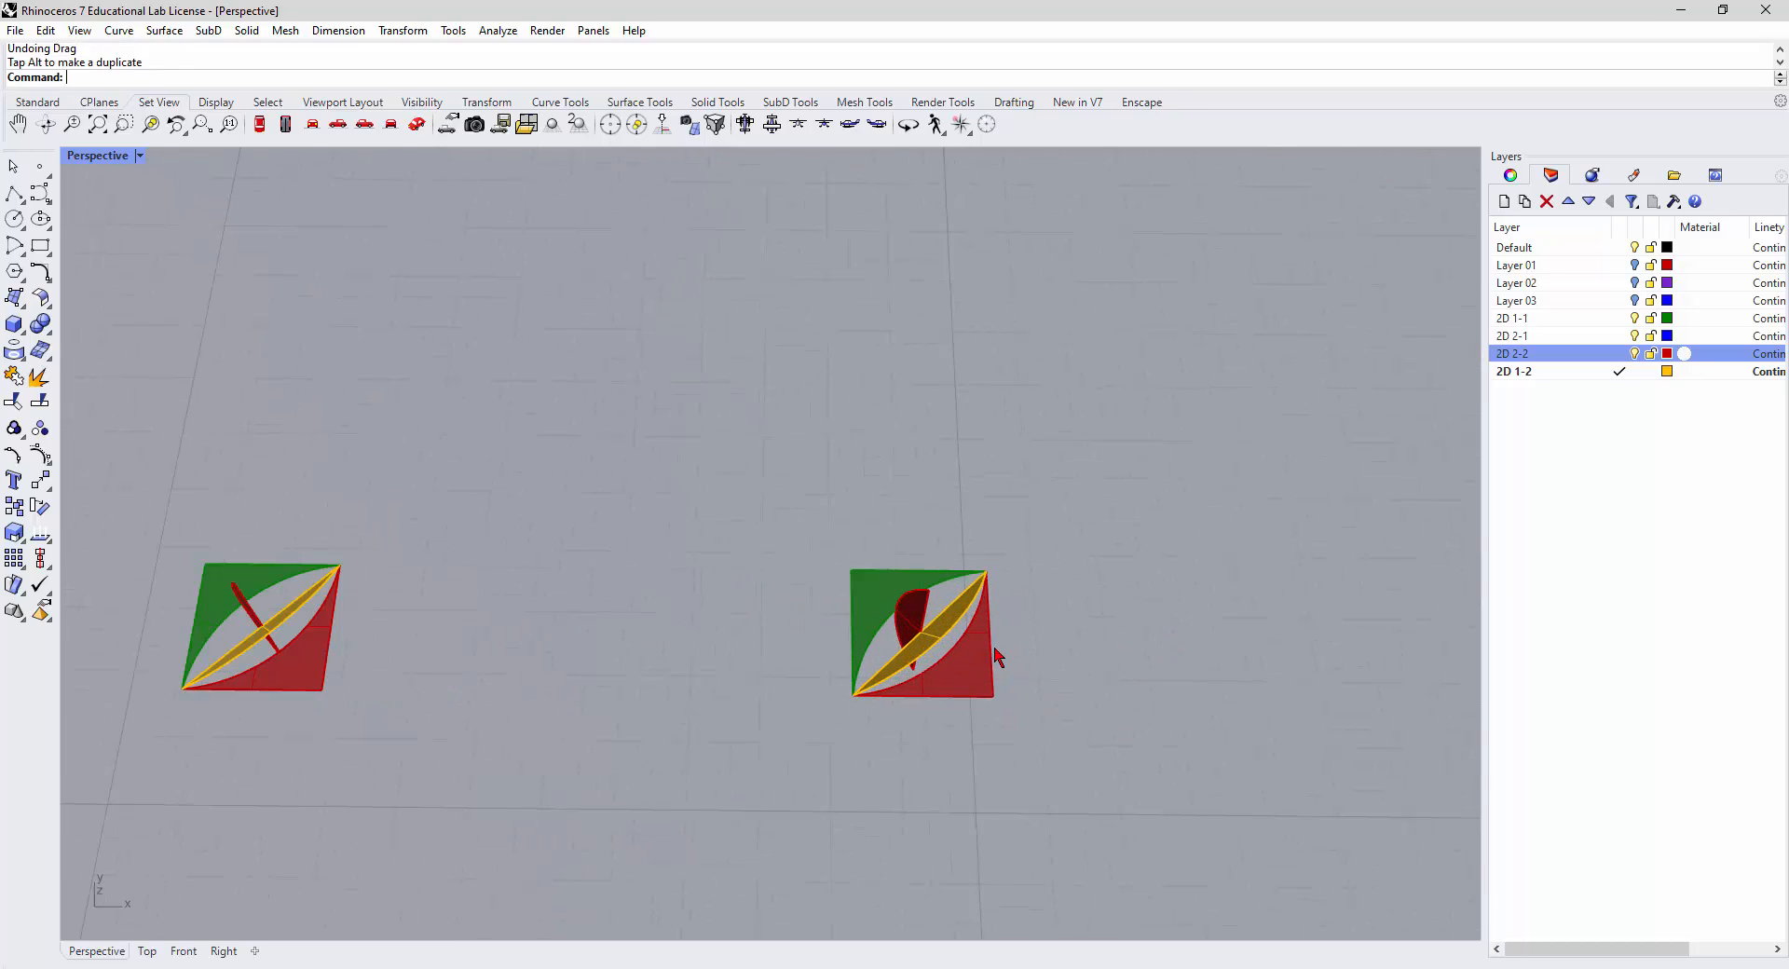
left_click(994, 648)
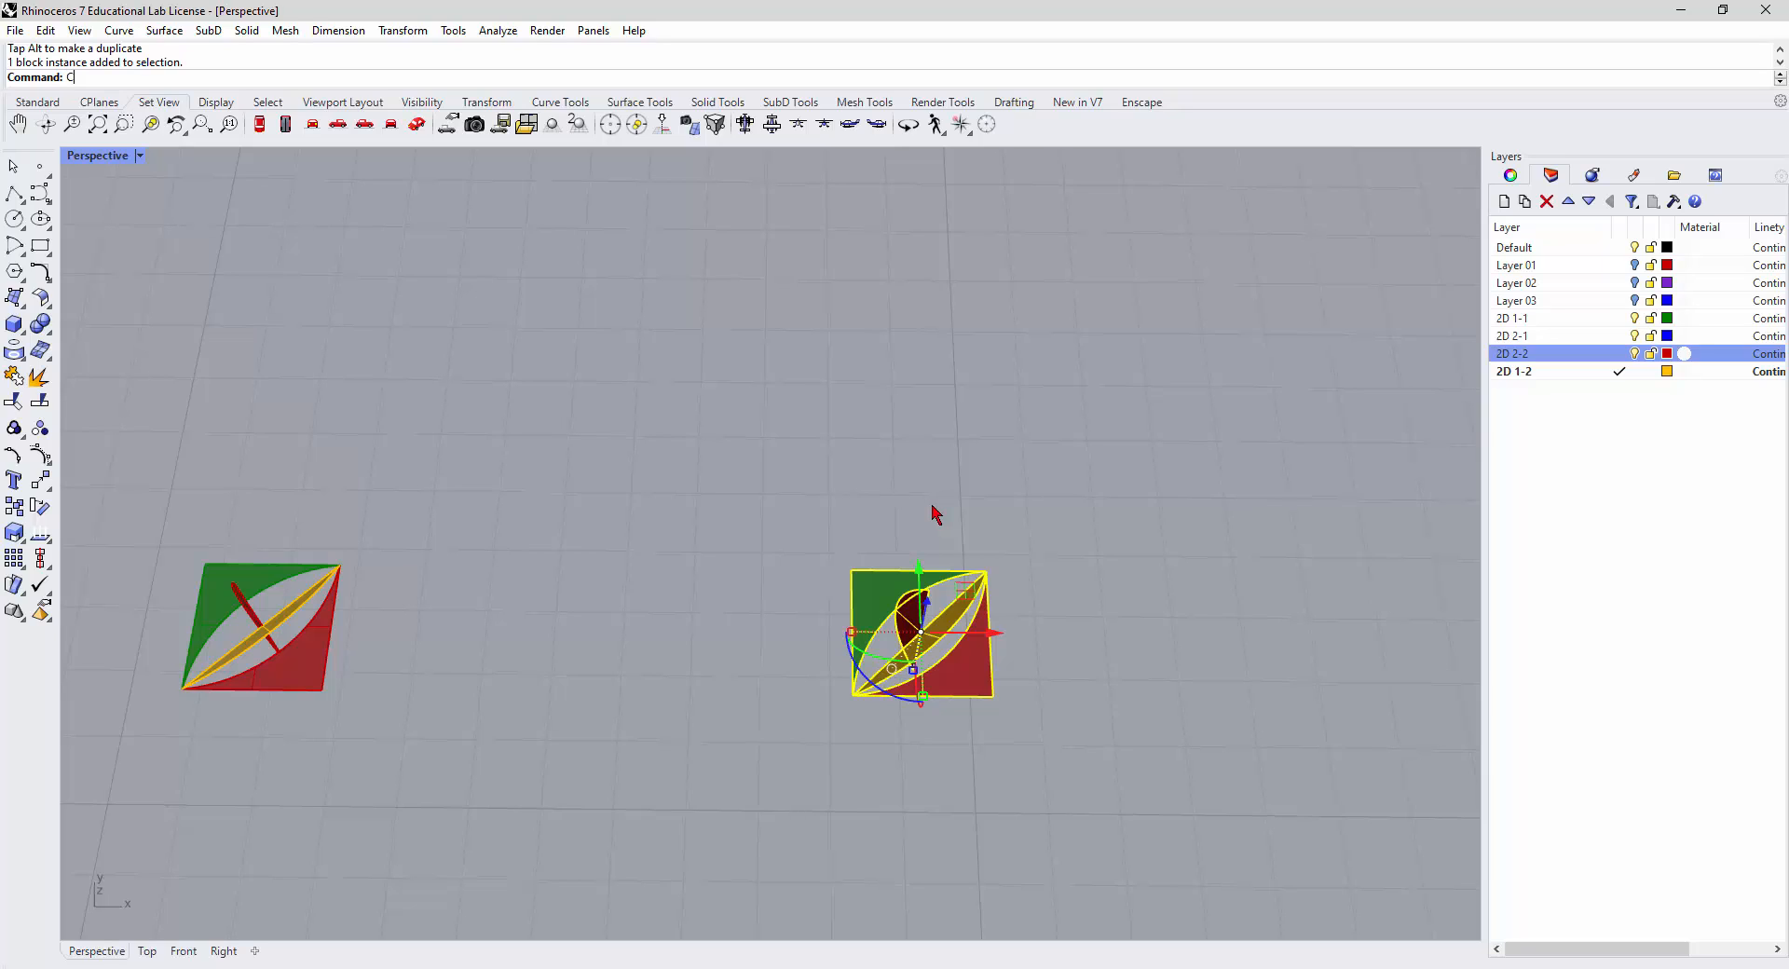
key("Return")
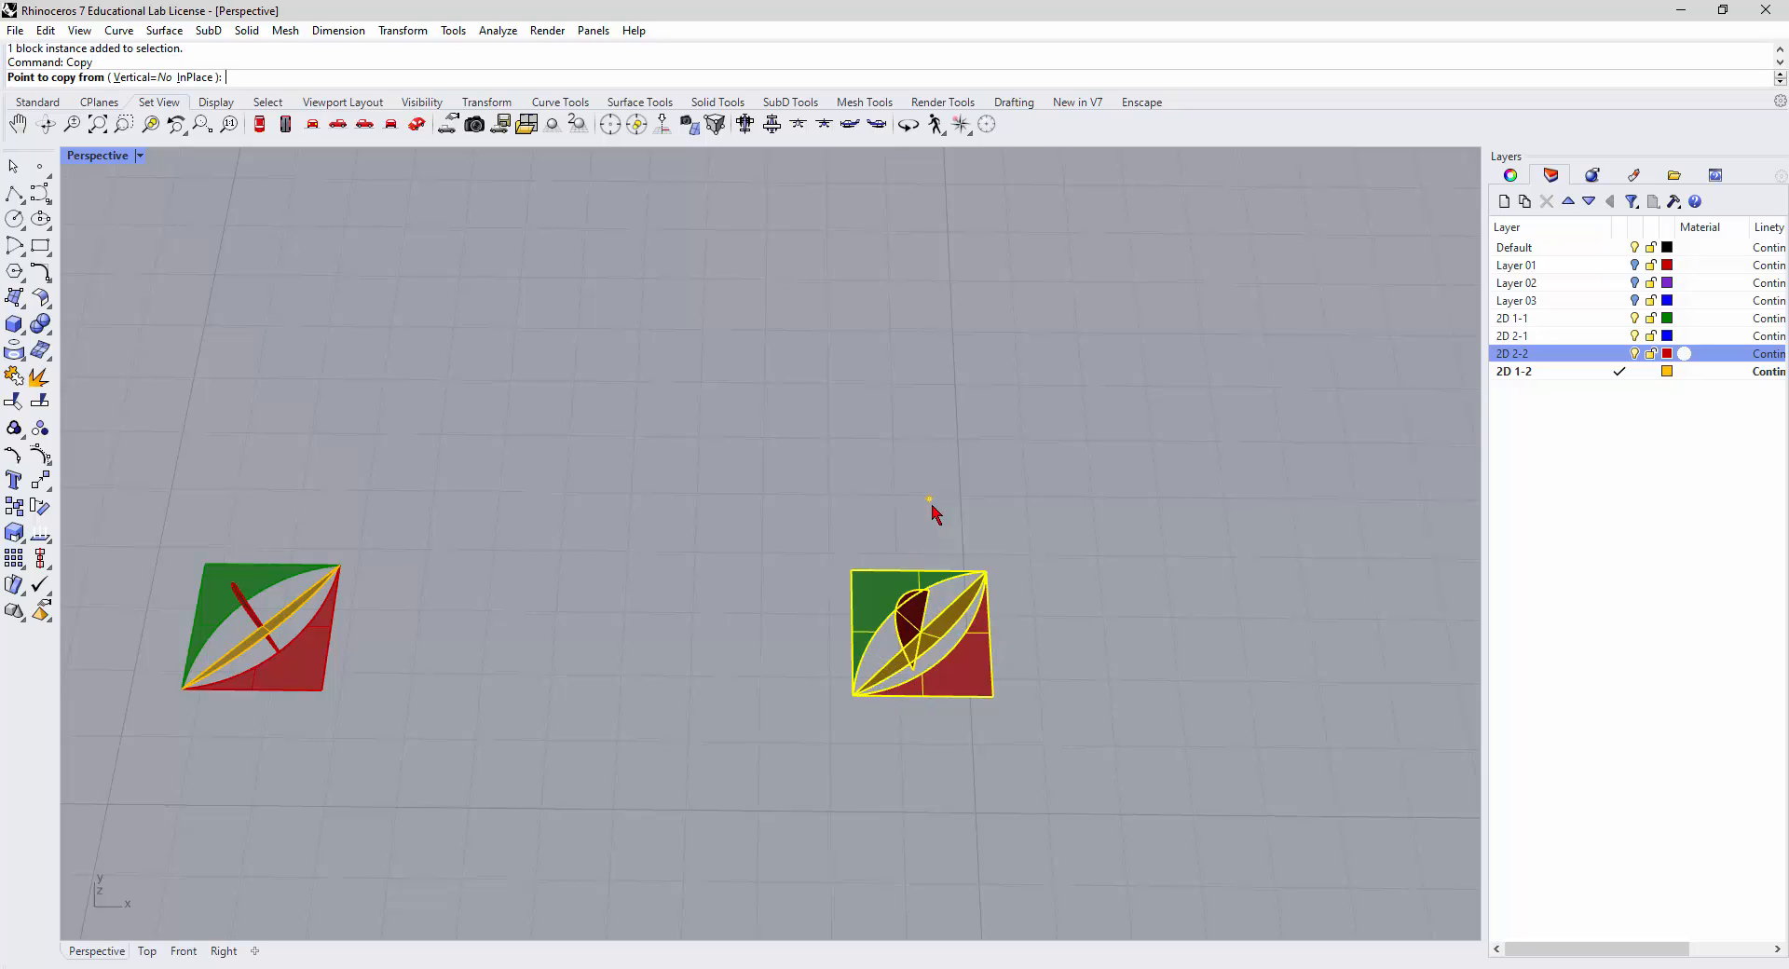
left_click(1002, 704)
left_click(1012, 567)
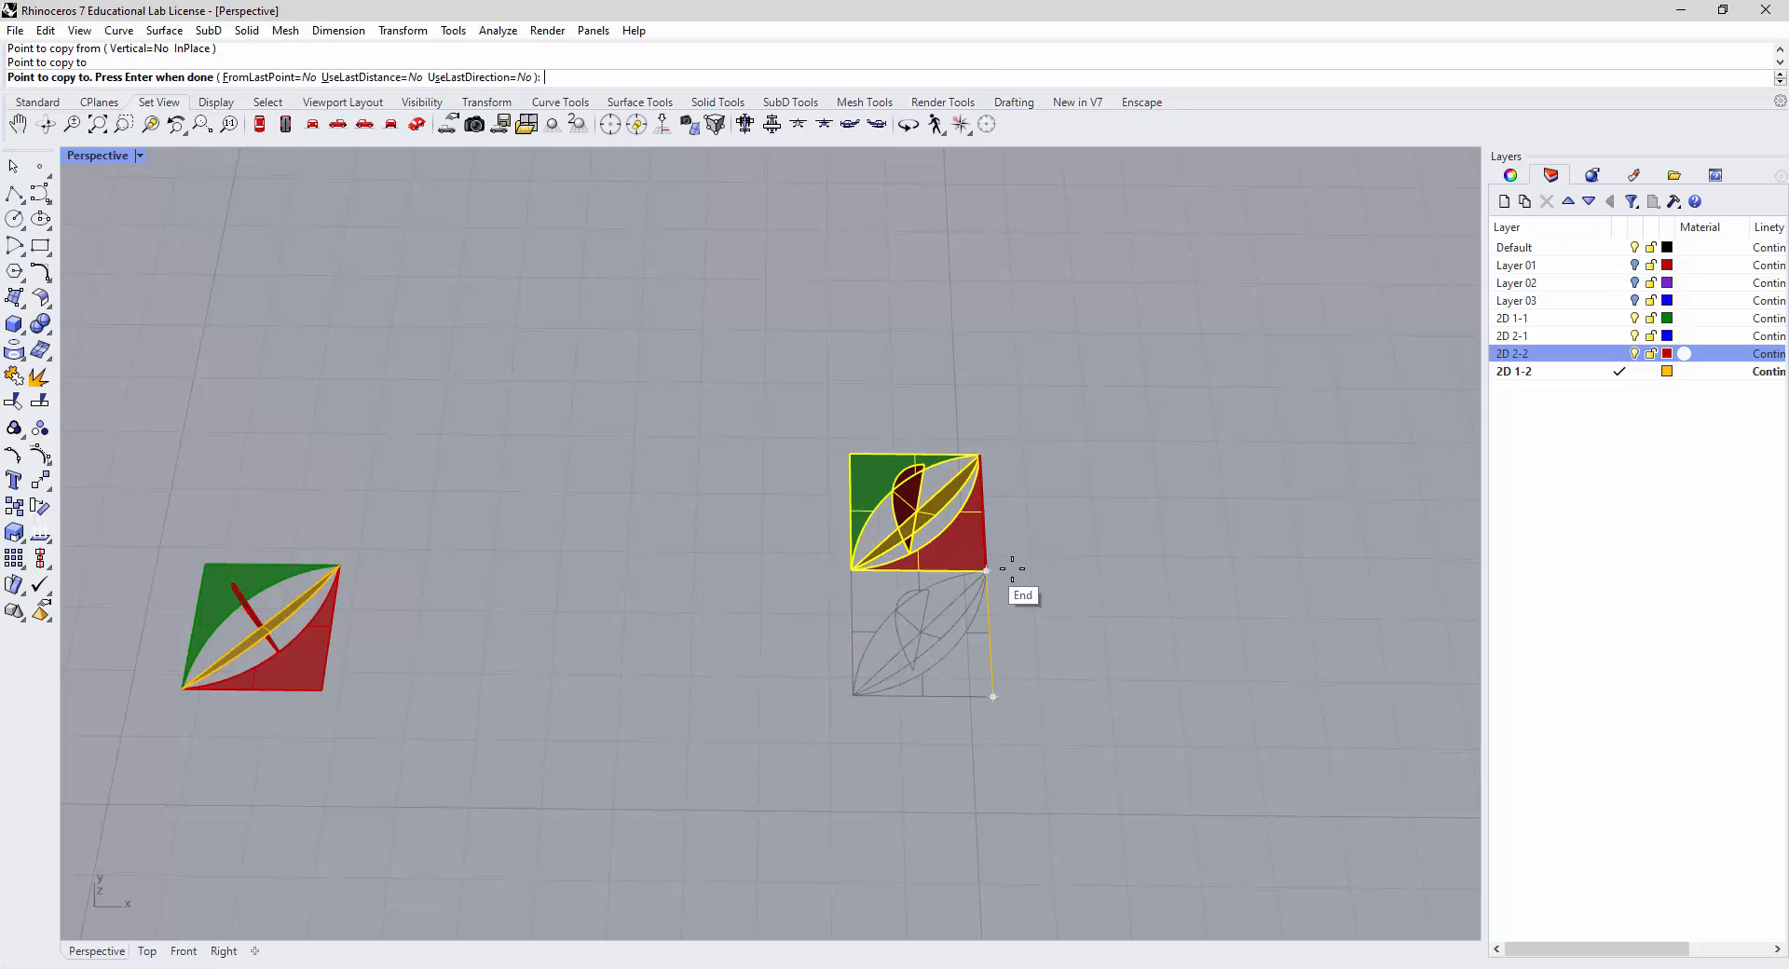
key("Return")
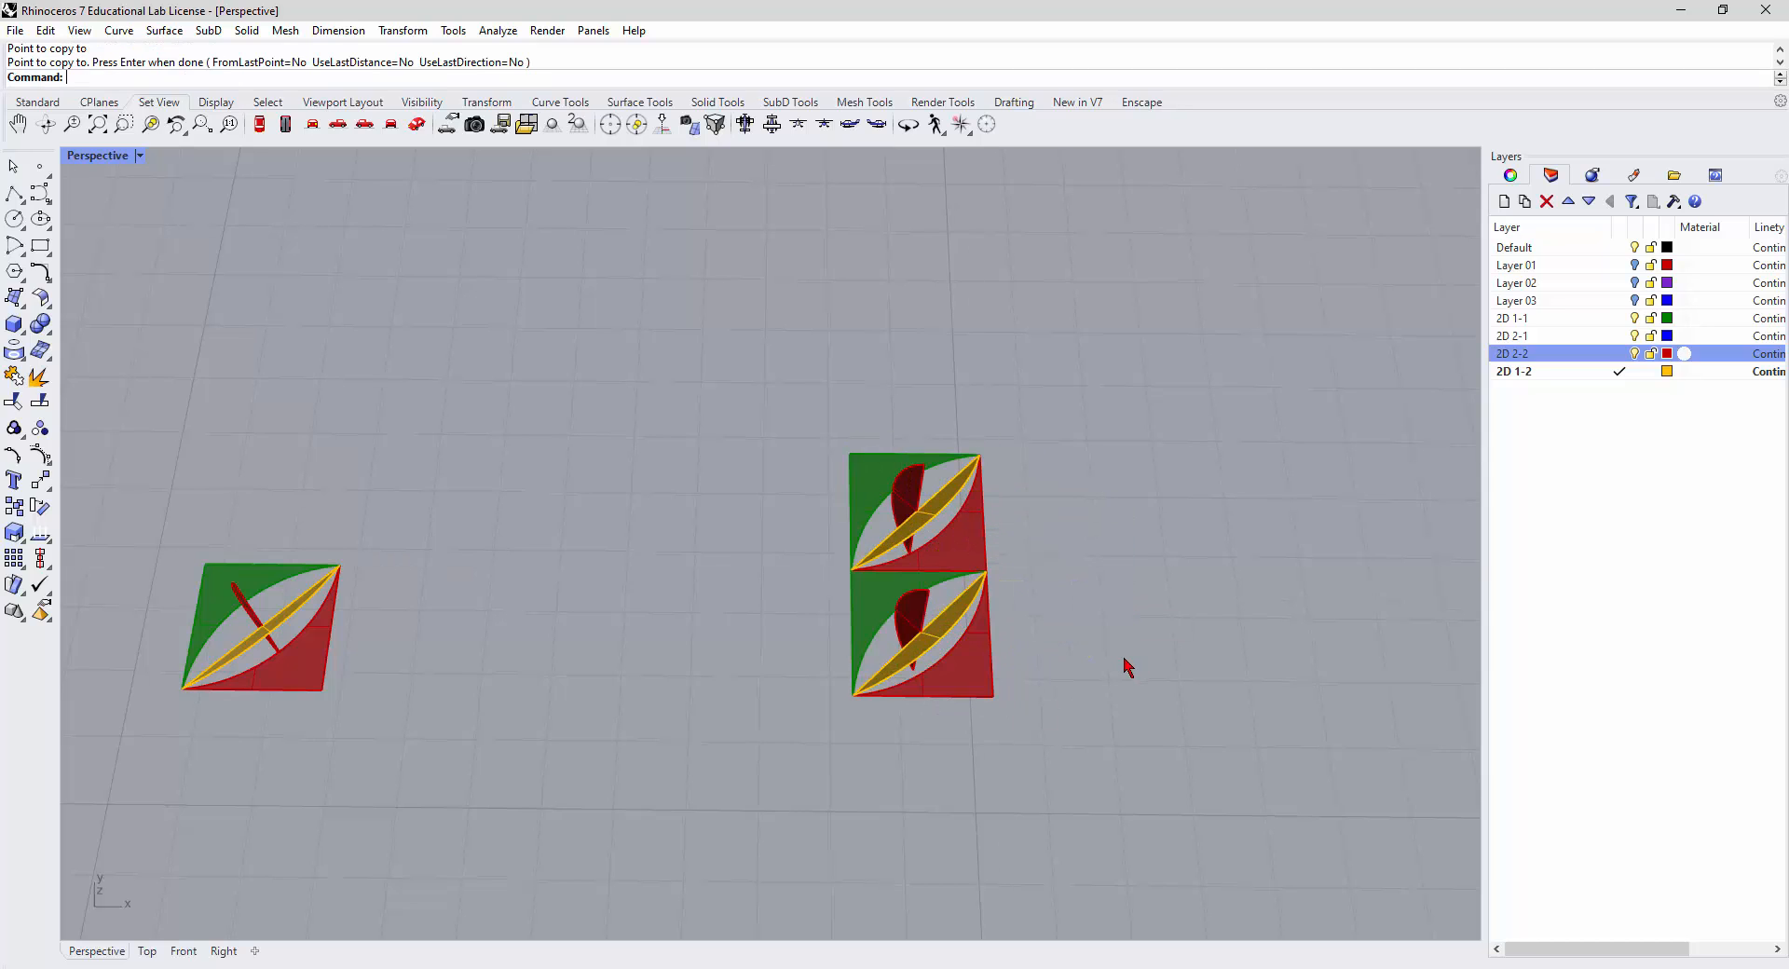
Delete the upper copy of the stacked block pair.
right_click_drag(1125, 663, 1071, 743)
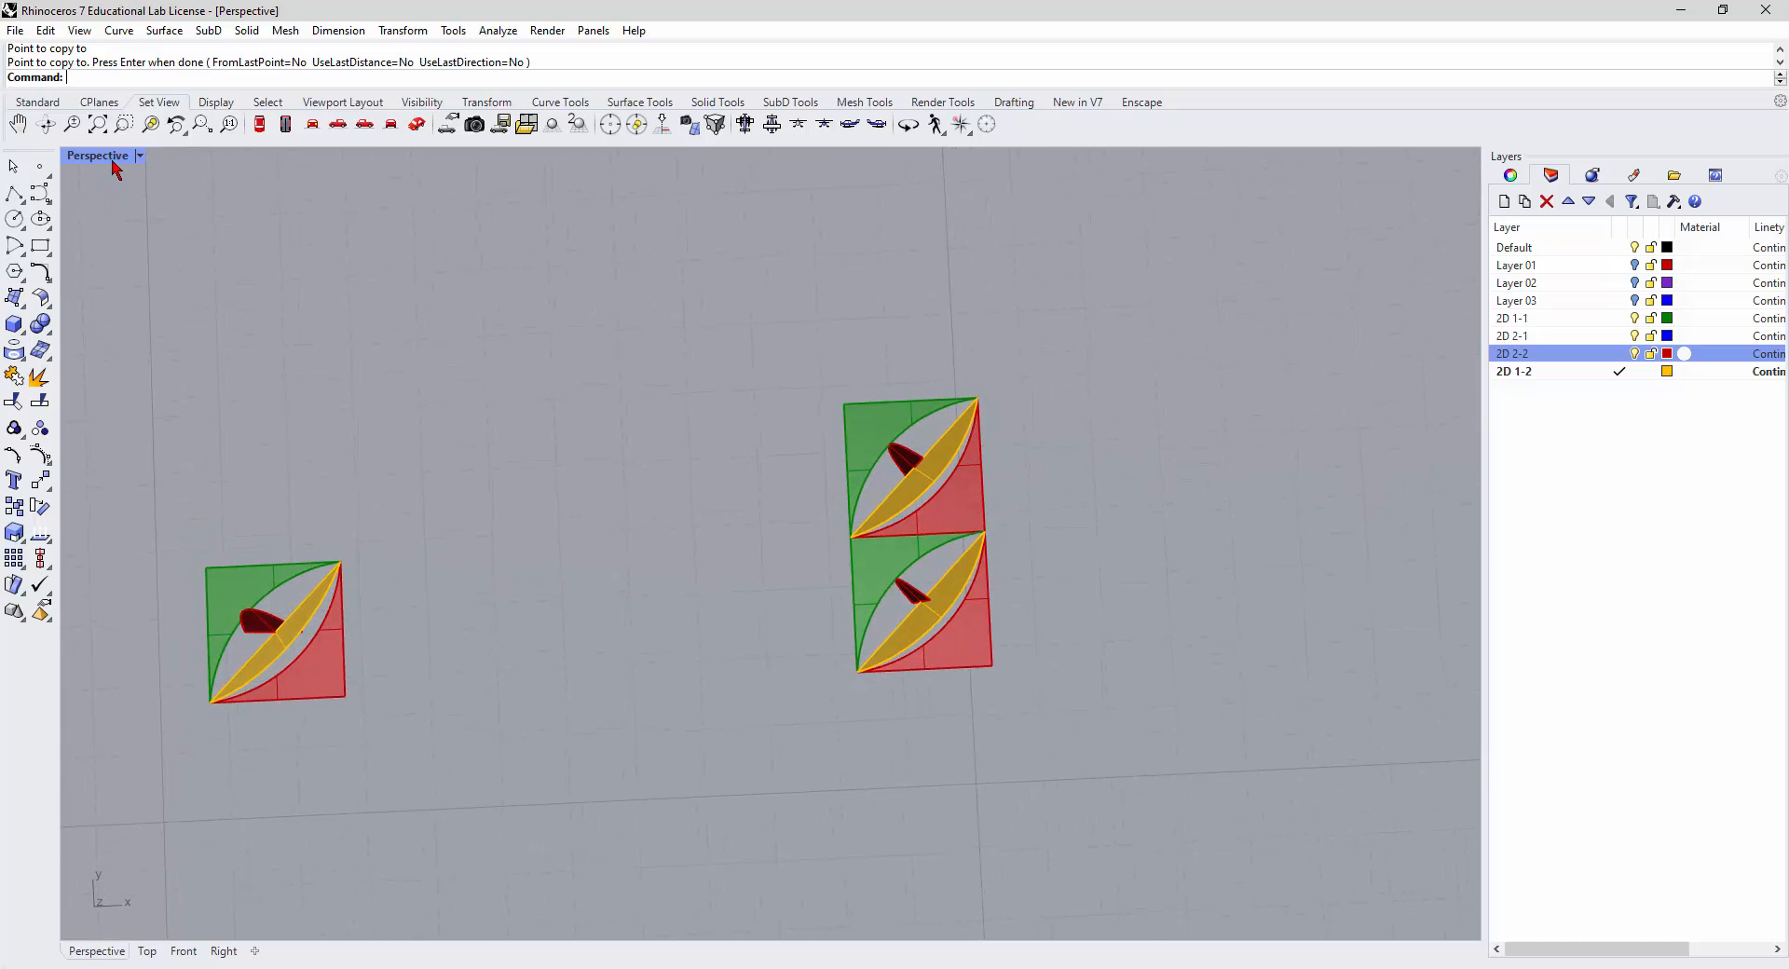
right_click_drag(1108, 657, 1070, 654)
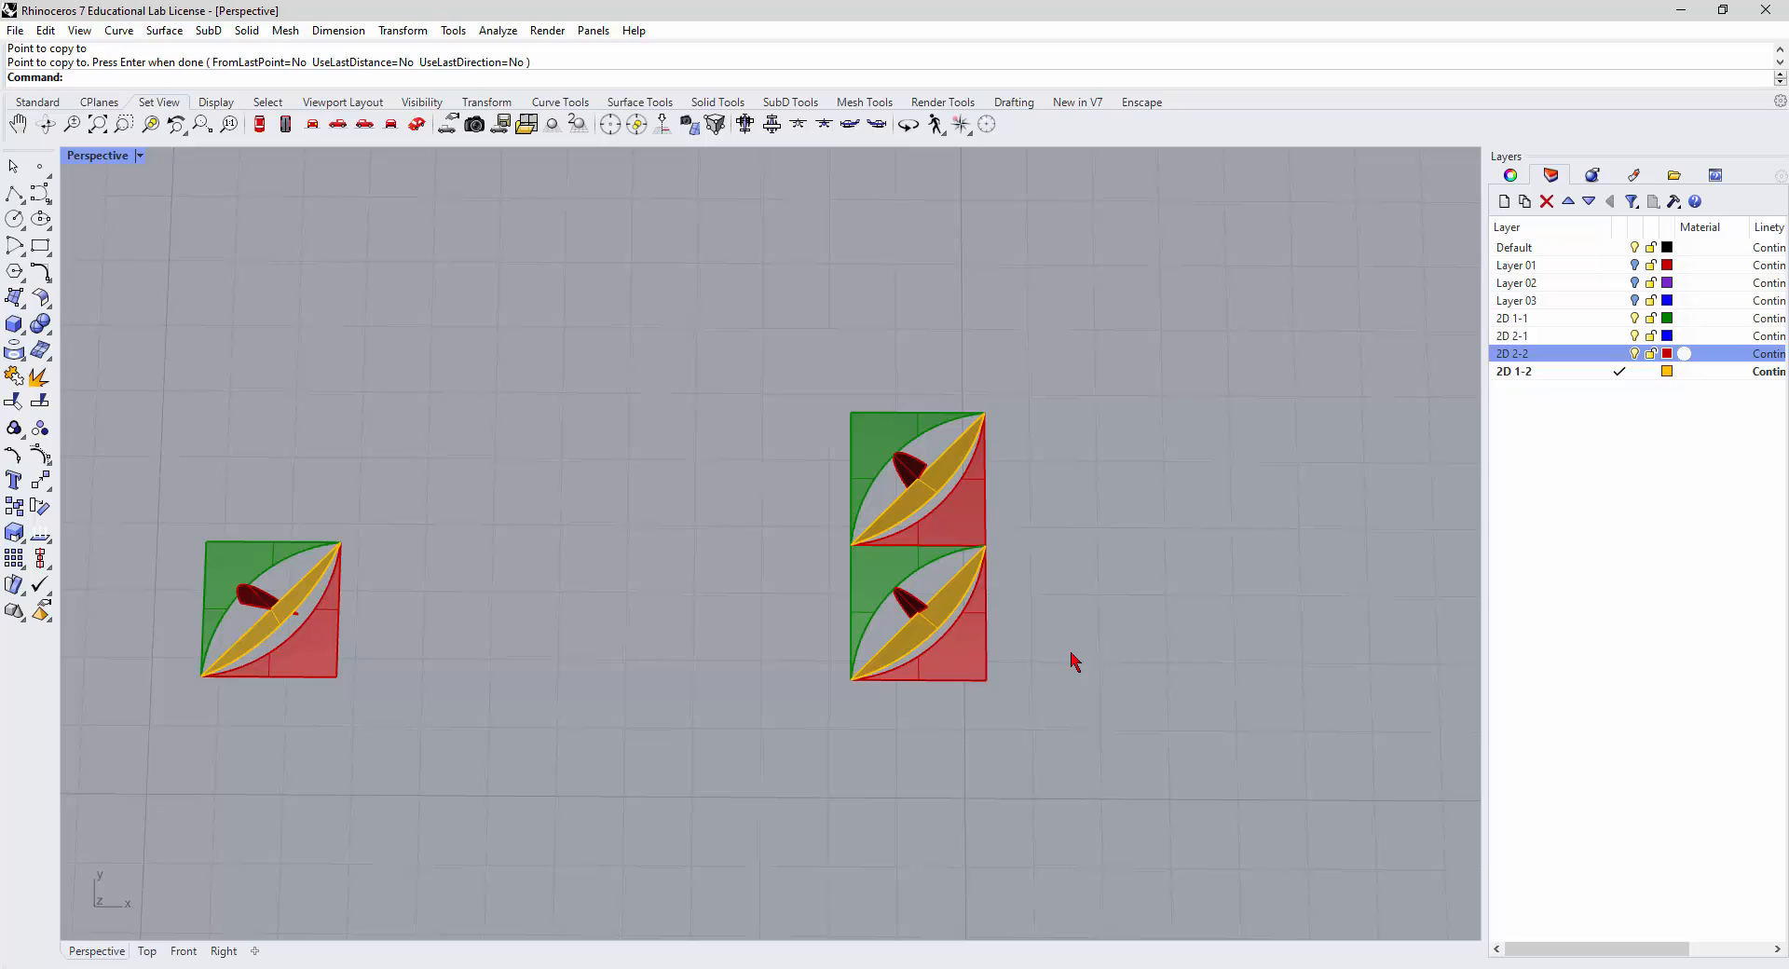
key("Return")
left_click(986, 519)
key("Delete")
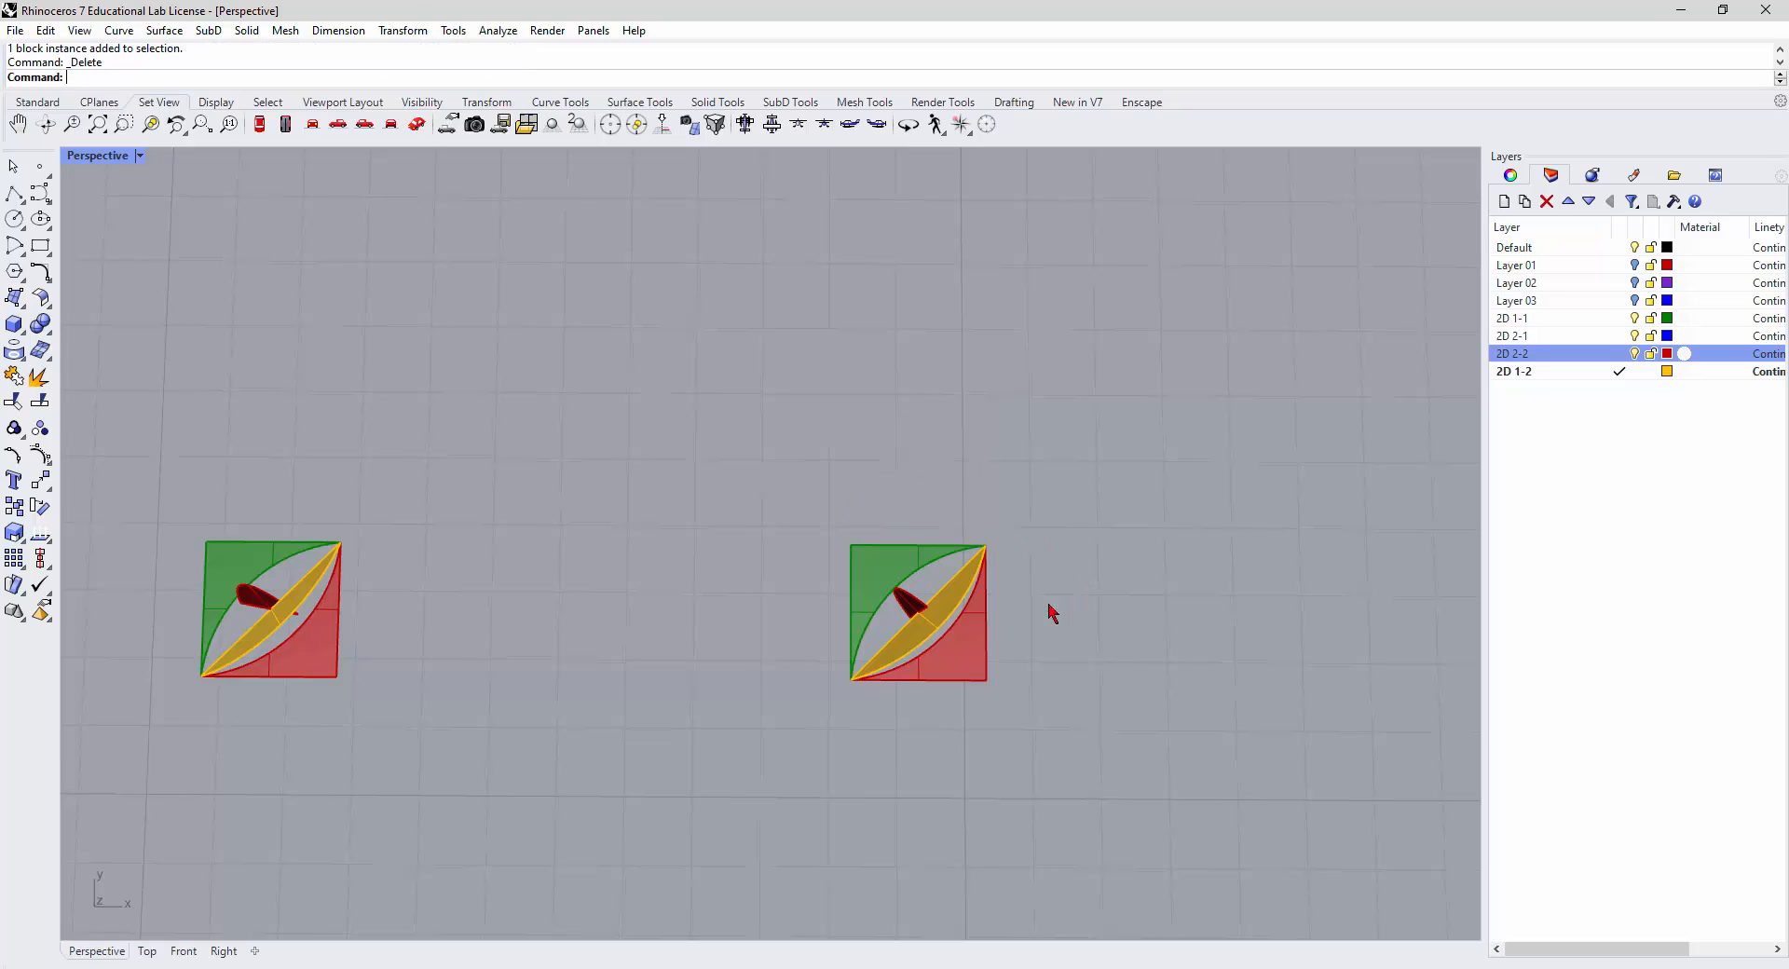
type("Polar")
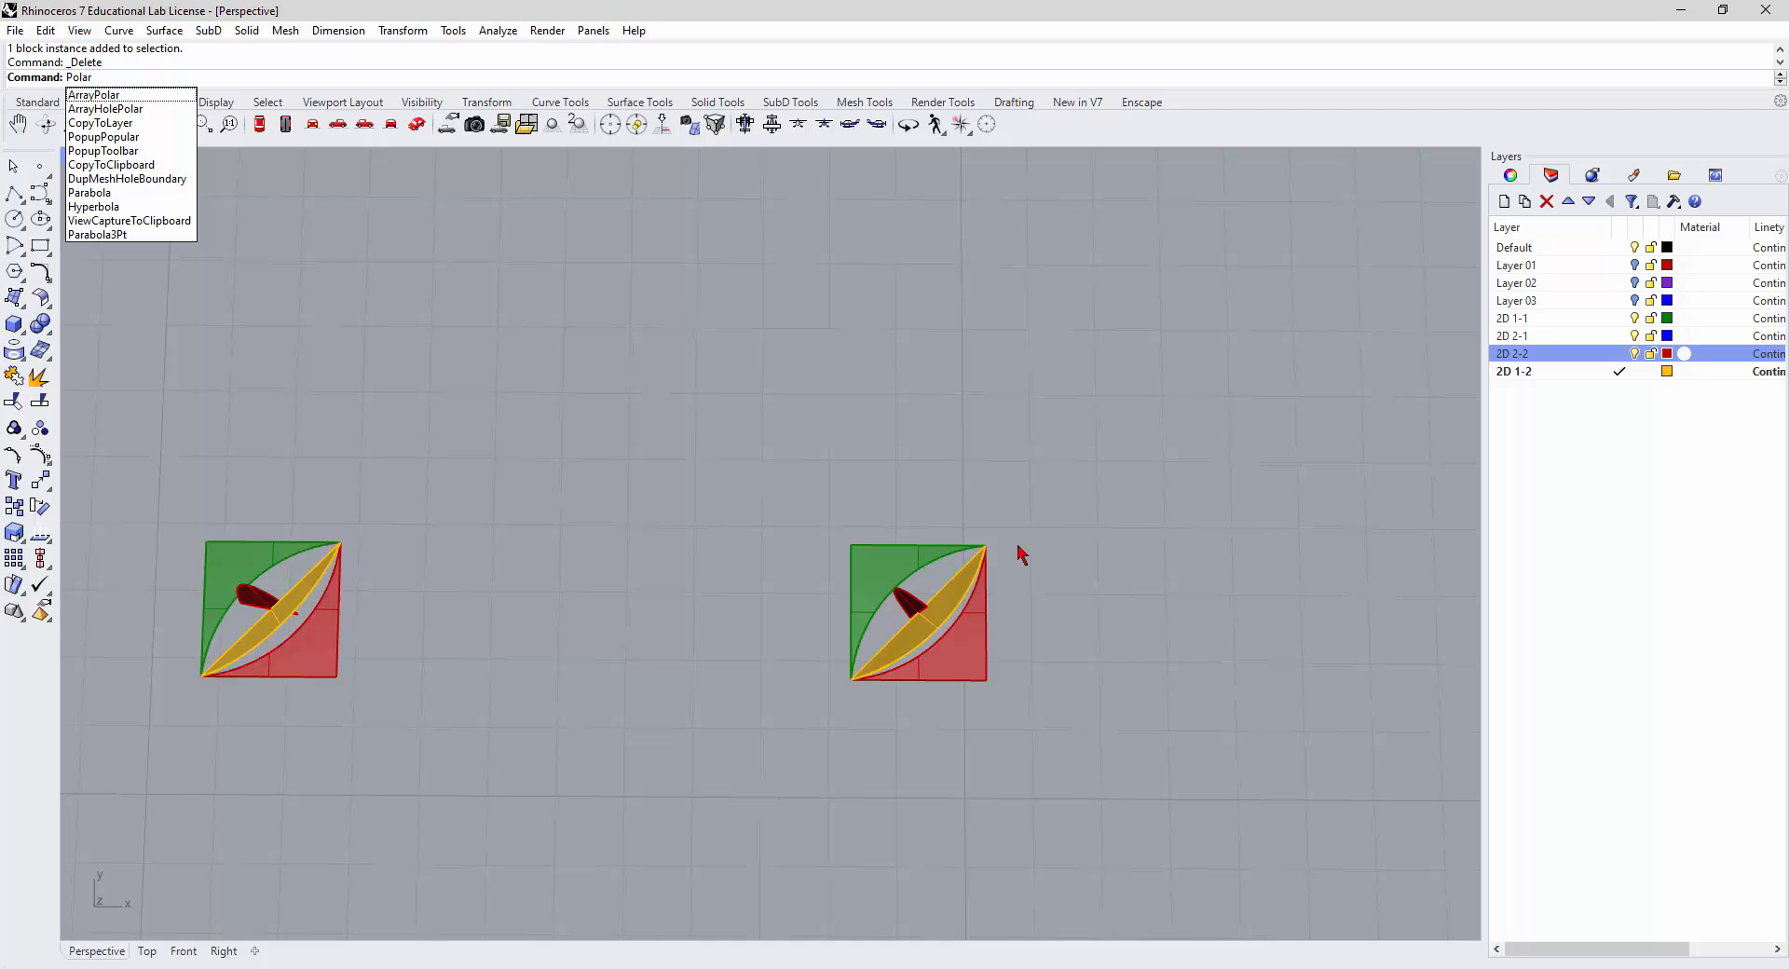
key("Return")
left_click(986, 616)
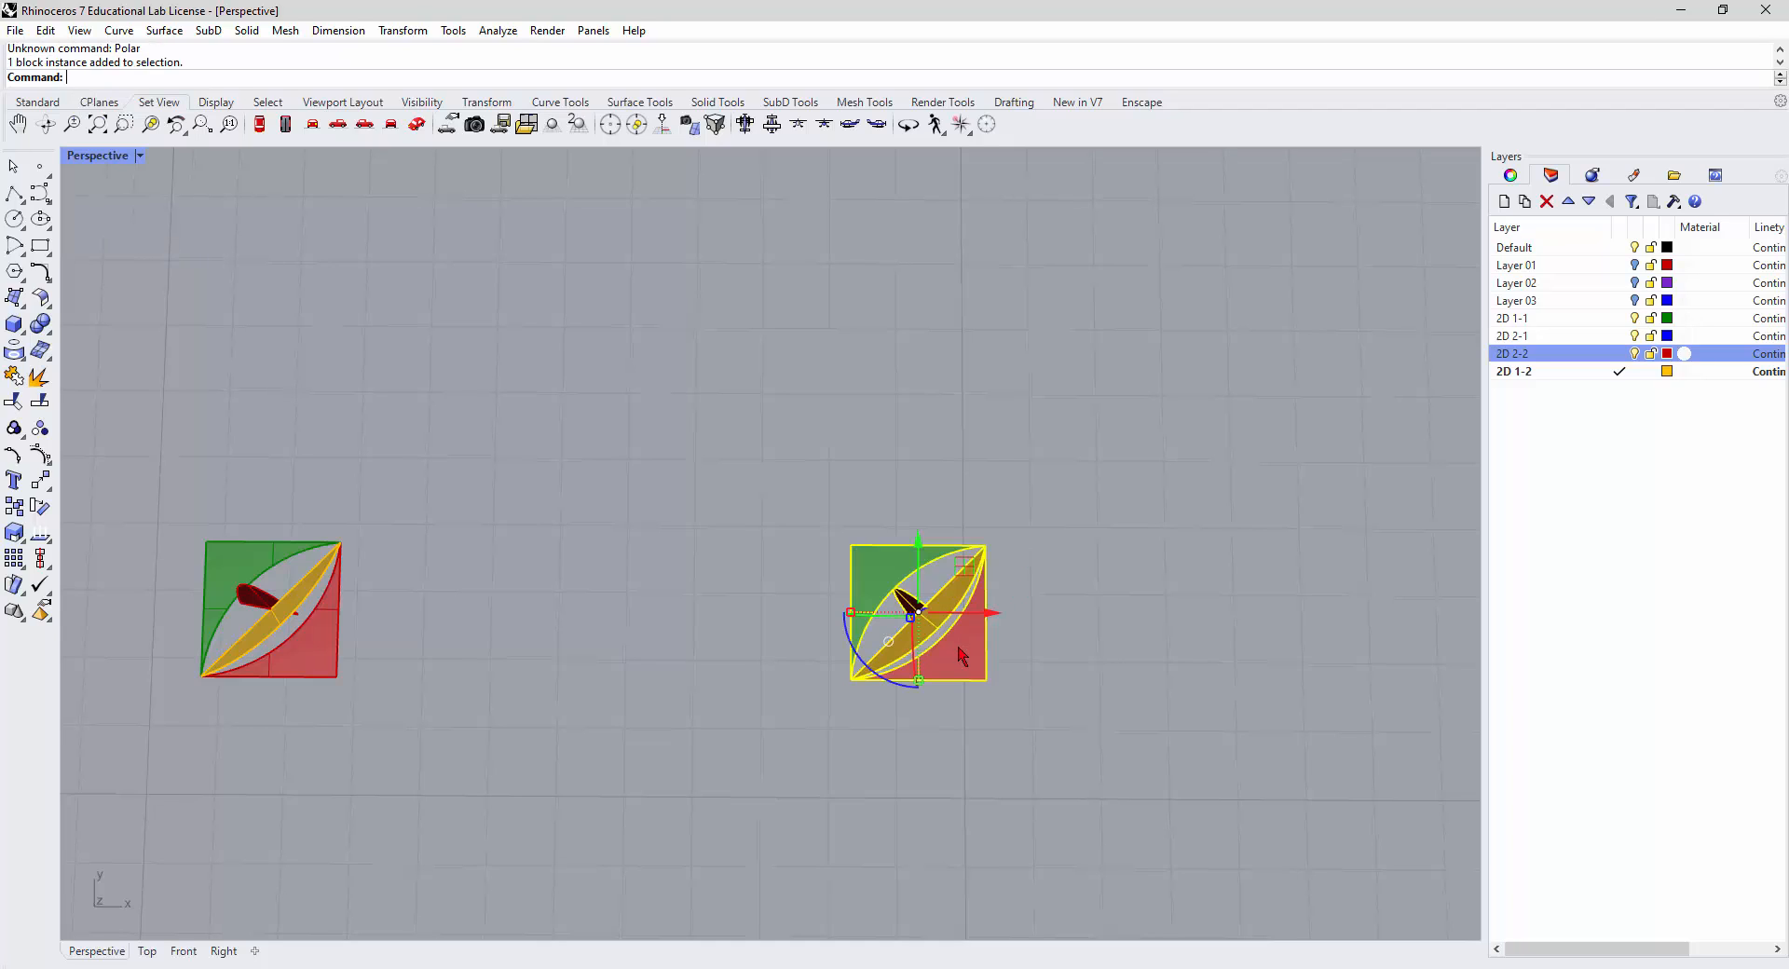
right_click(958, 646)
left_click(851, 544)
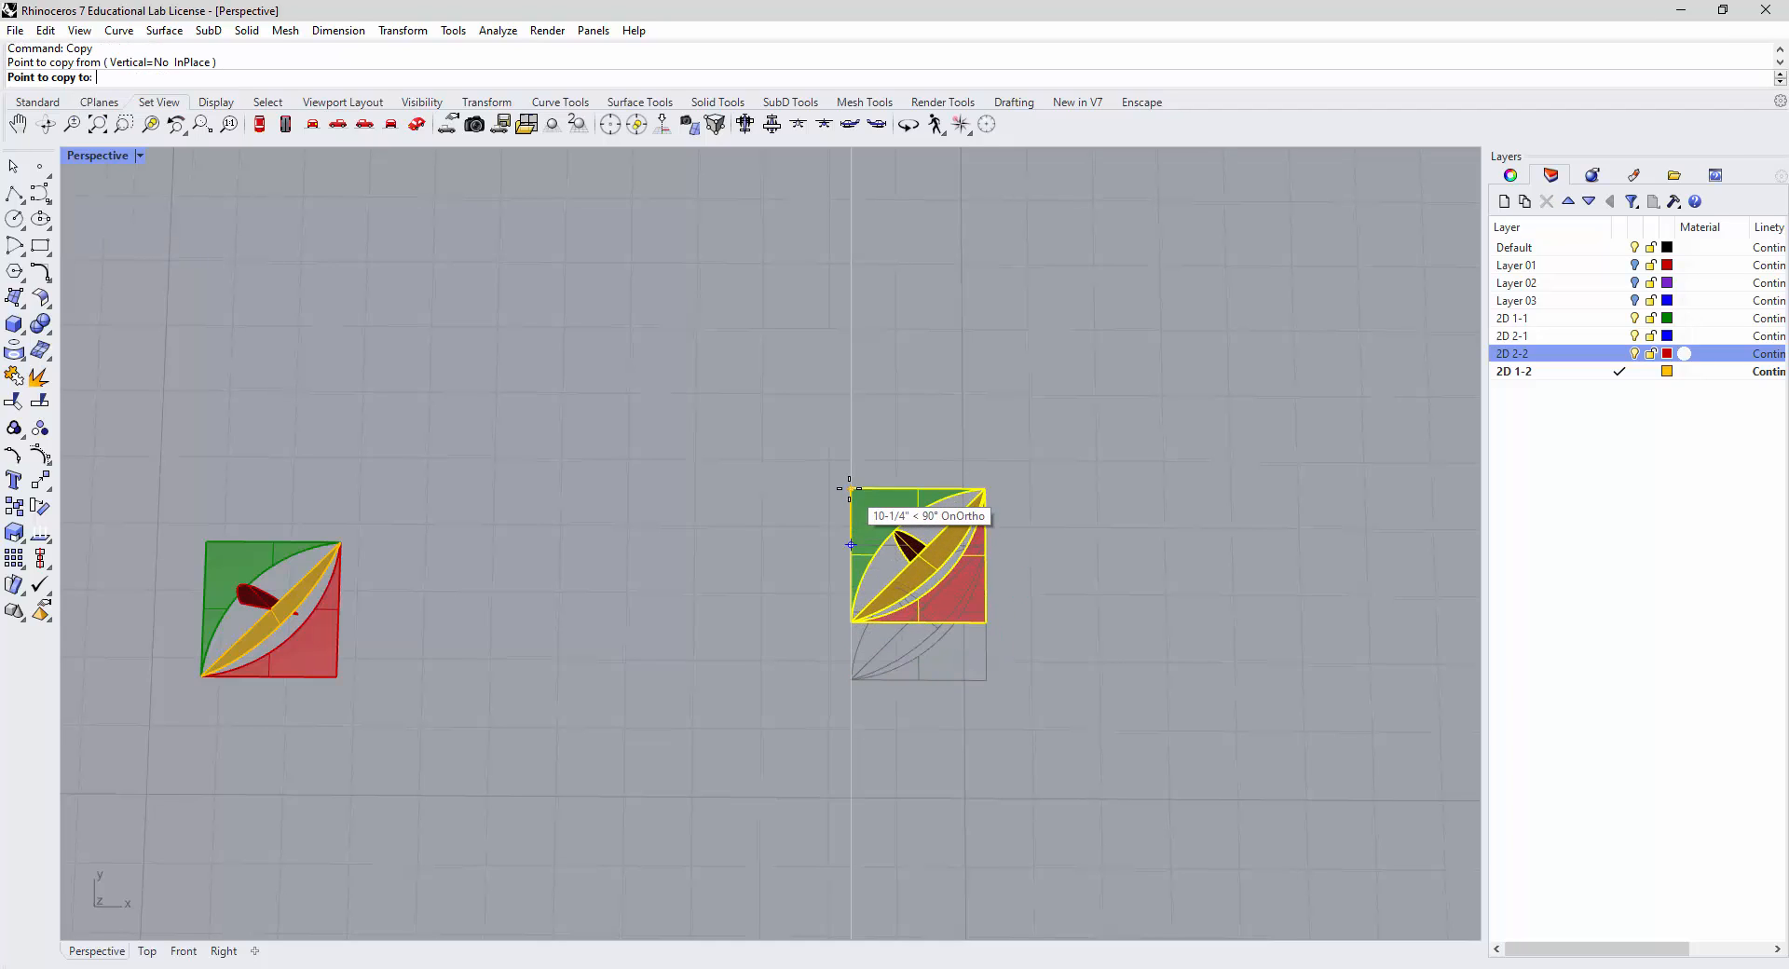
key("Escape")
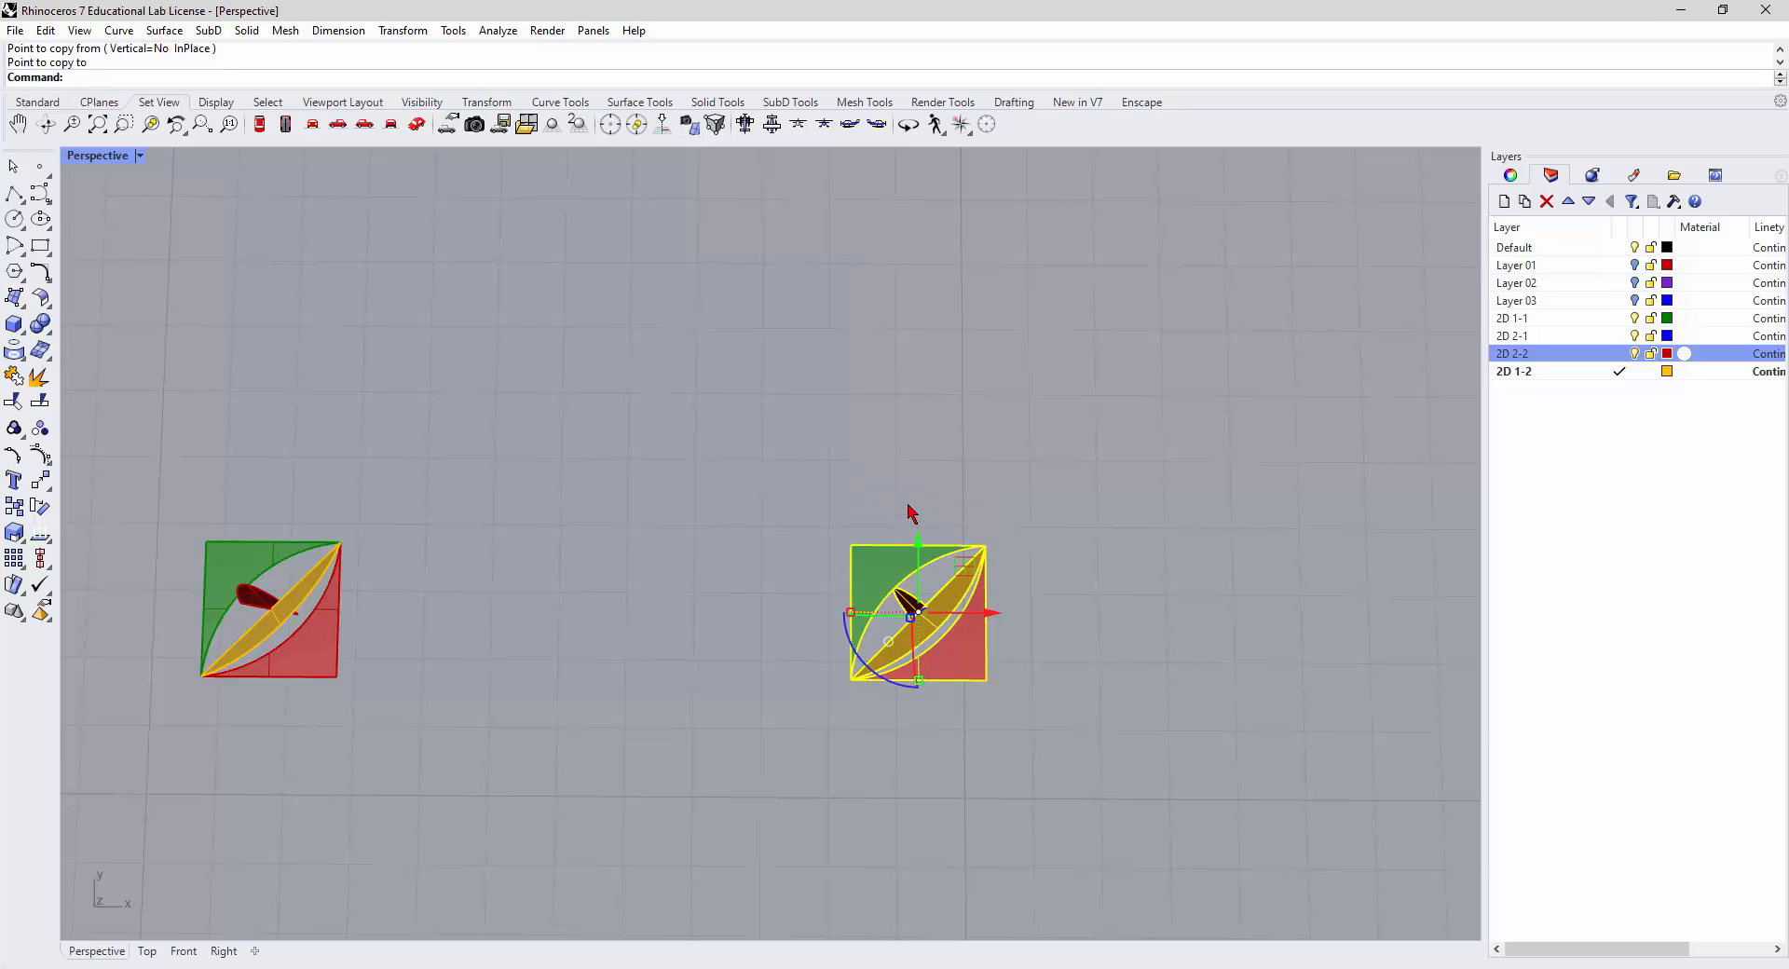
Polar array the duplicated Cell 3D-1 block around its upper-left corner with 4 items filling 360 degrees.
type("Polar")
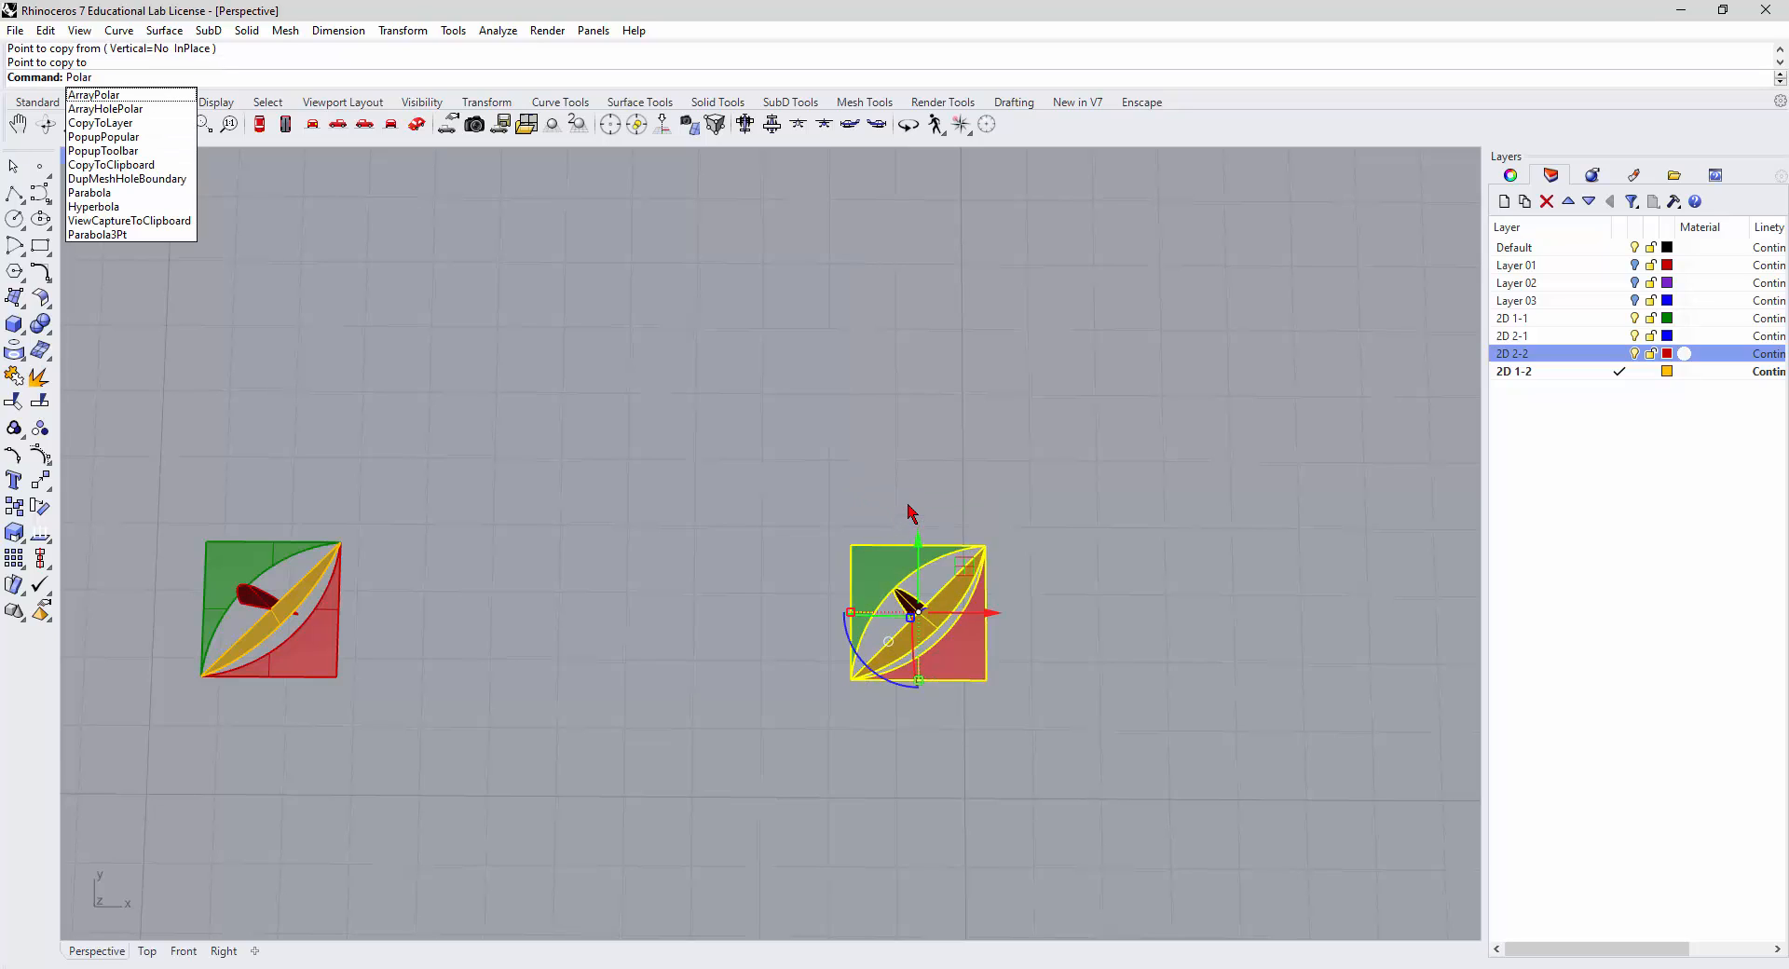
left_click(114, 95)
left_click(851, 544)
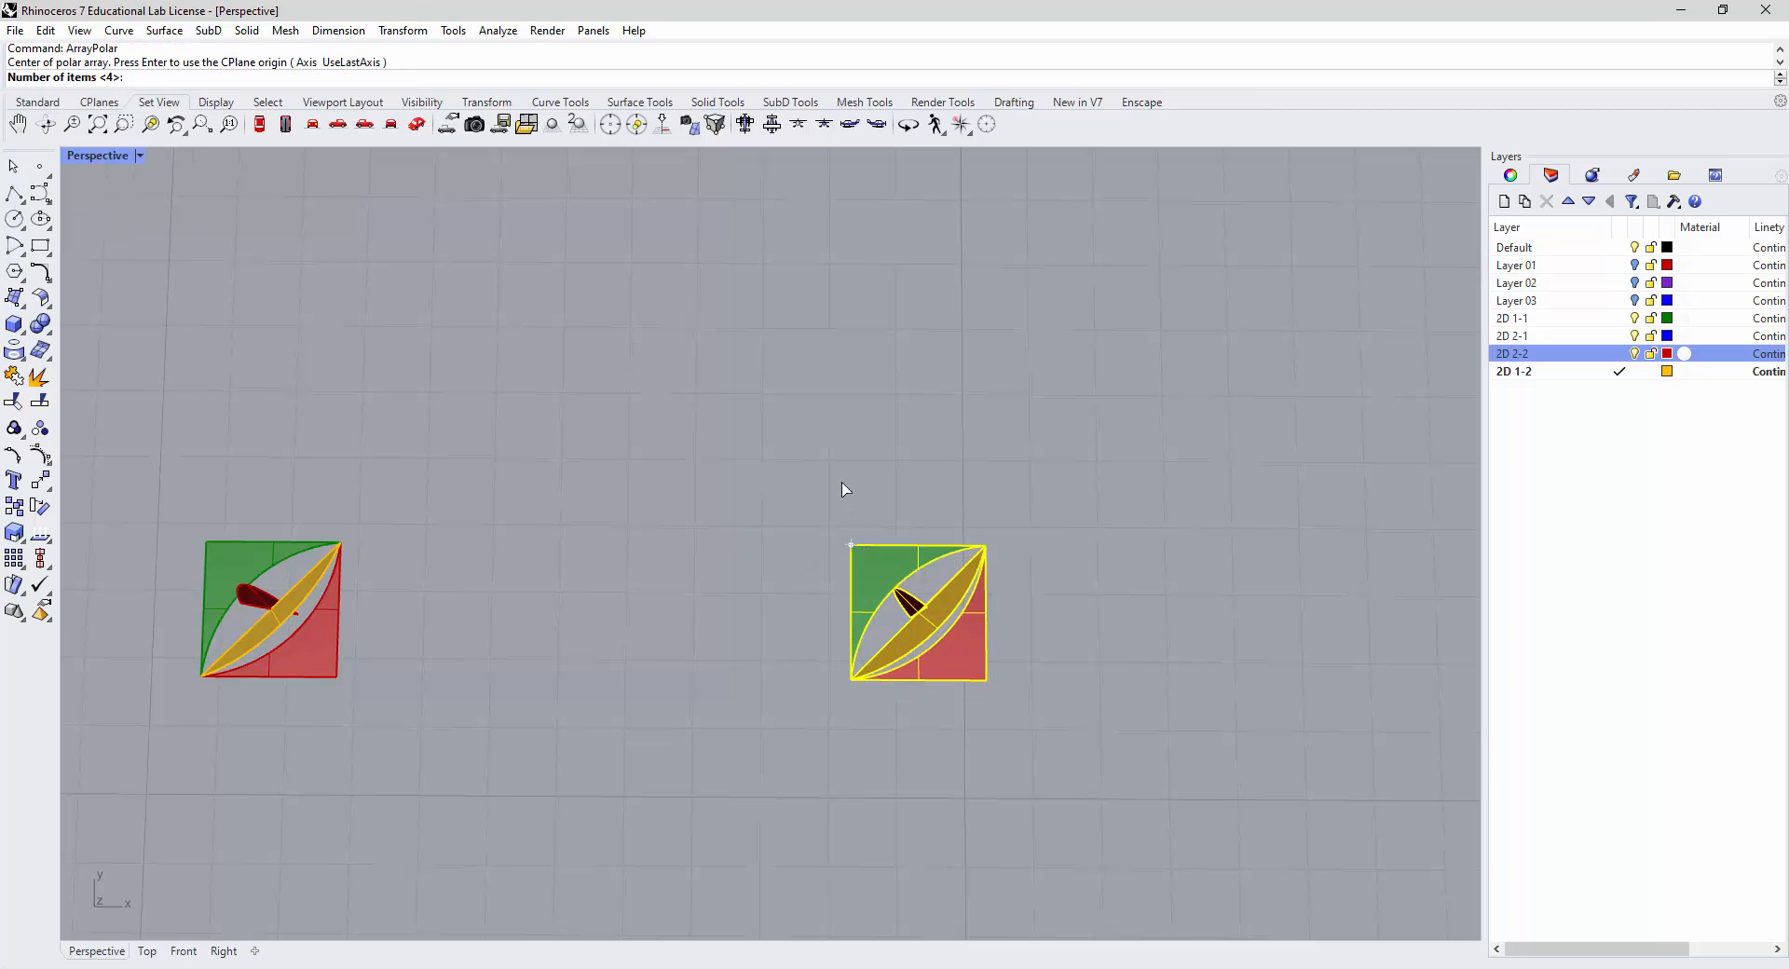
key("Return")
key("Return")
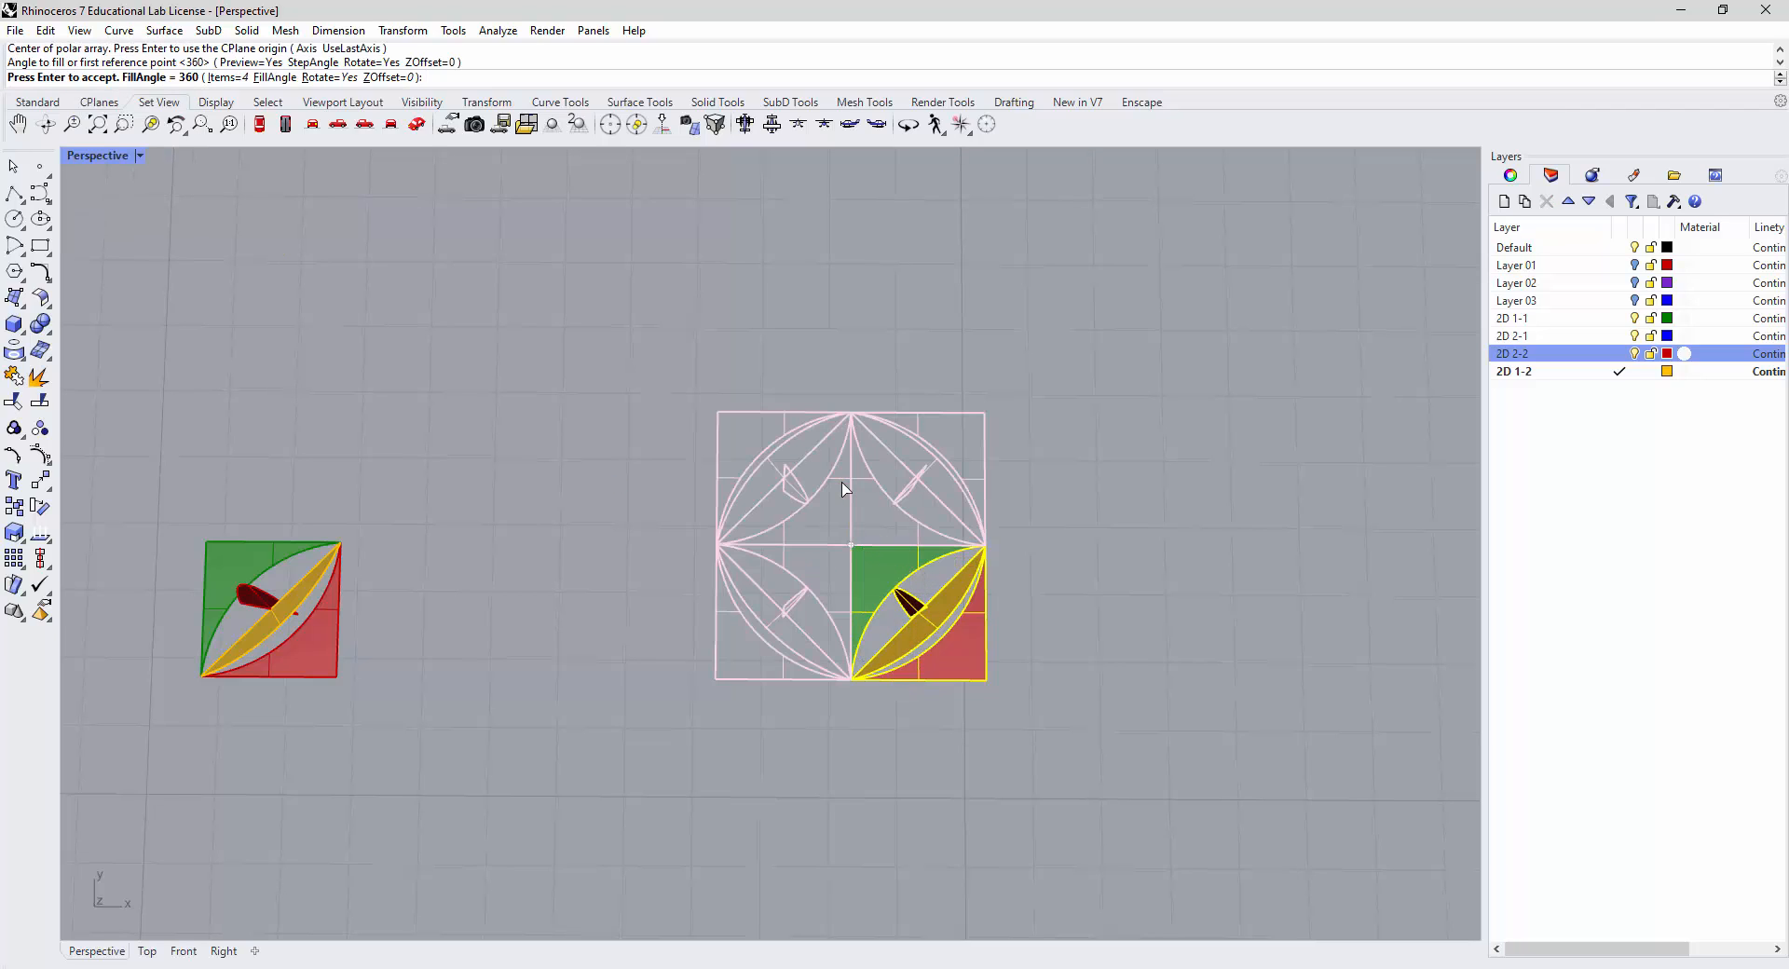
key("Return")
left_click(1090, 546)
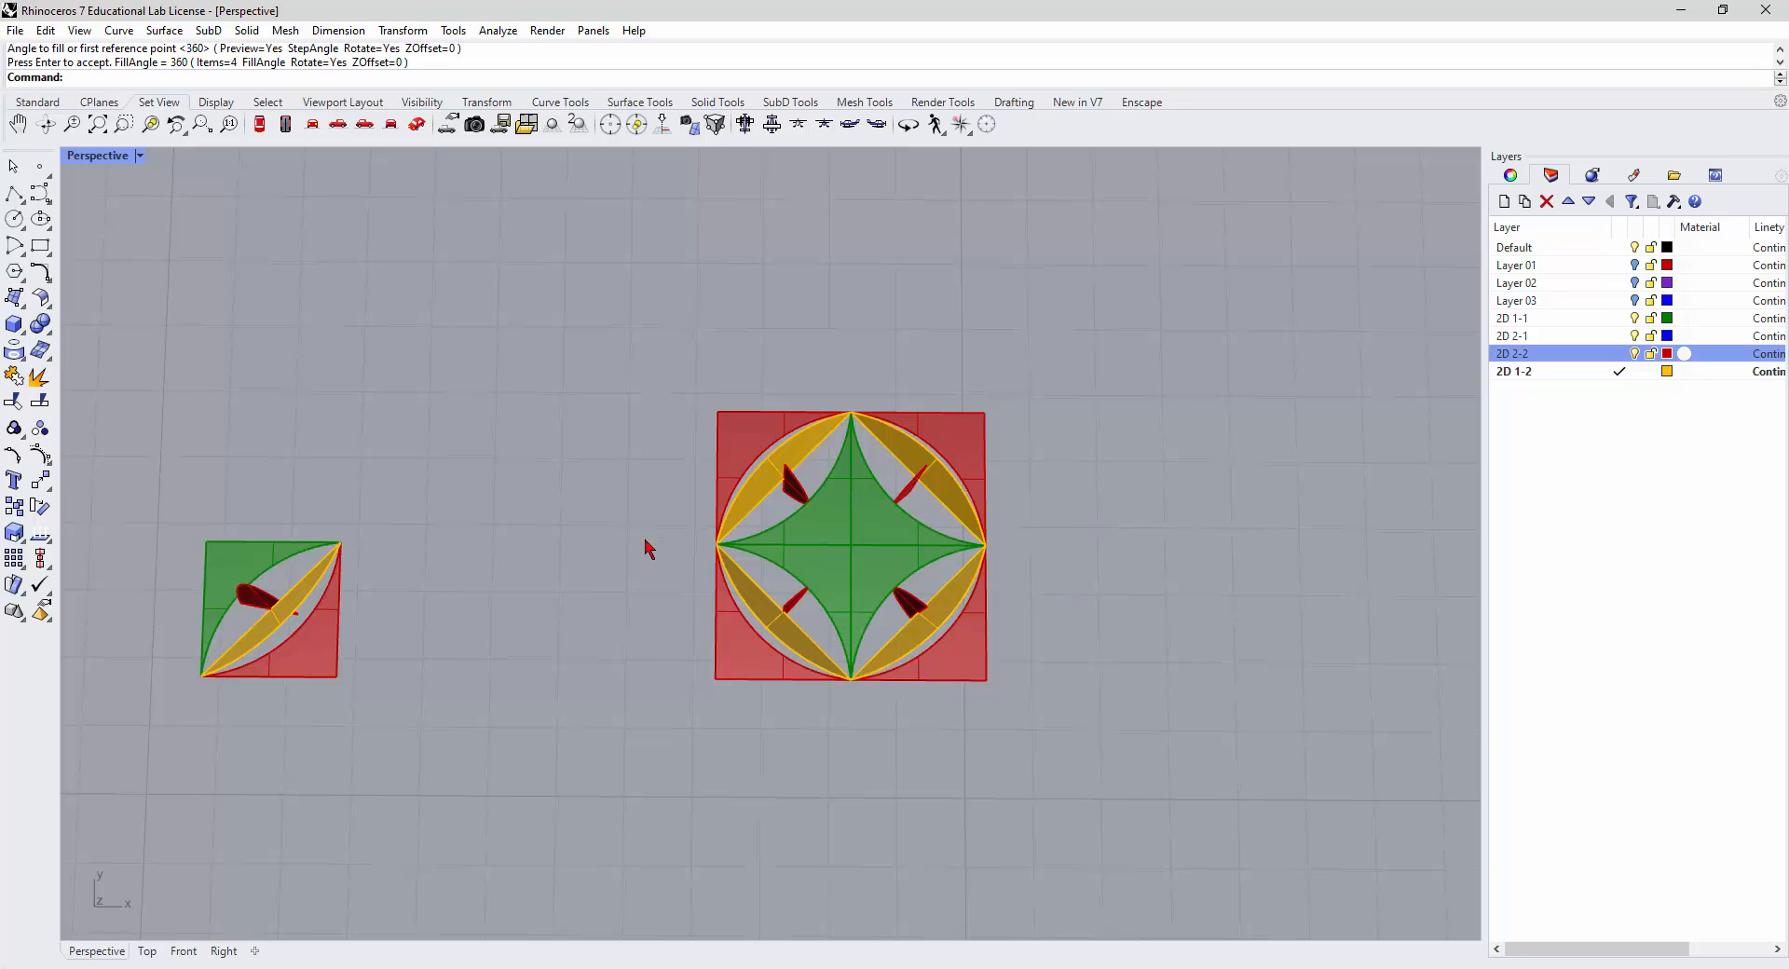
Define a block named "Tile 3-1" from the four arrayed cells, with their overall lower-left corner as base point.
scroll(649, 602, "down", 4)
left_click_drag(650, 417, 999, 761)
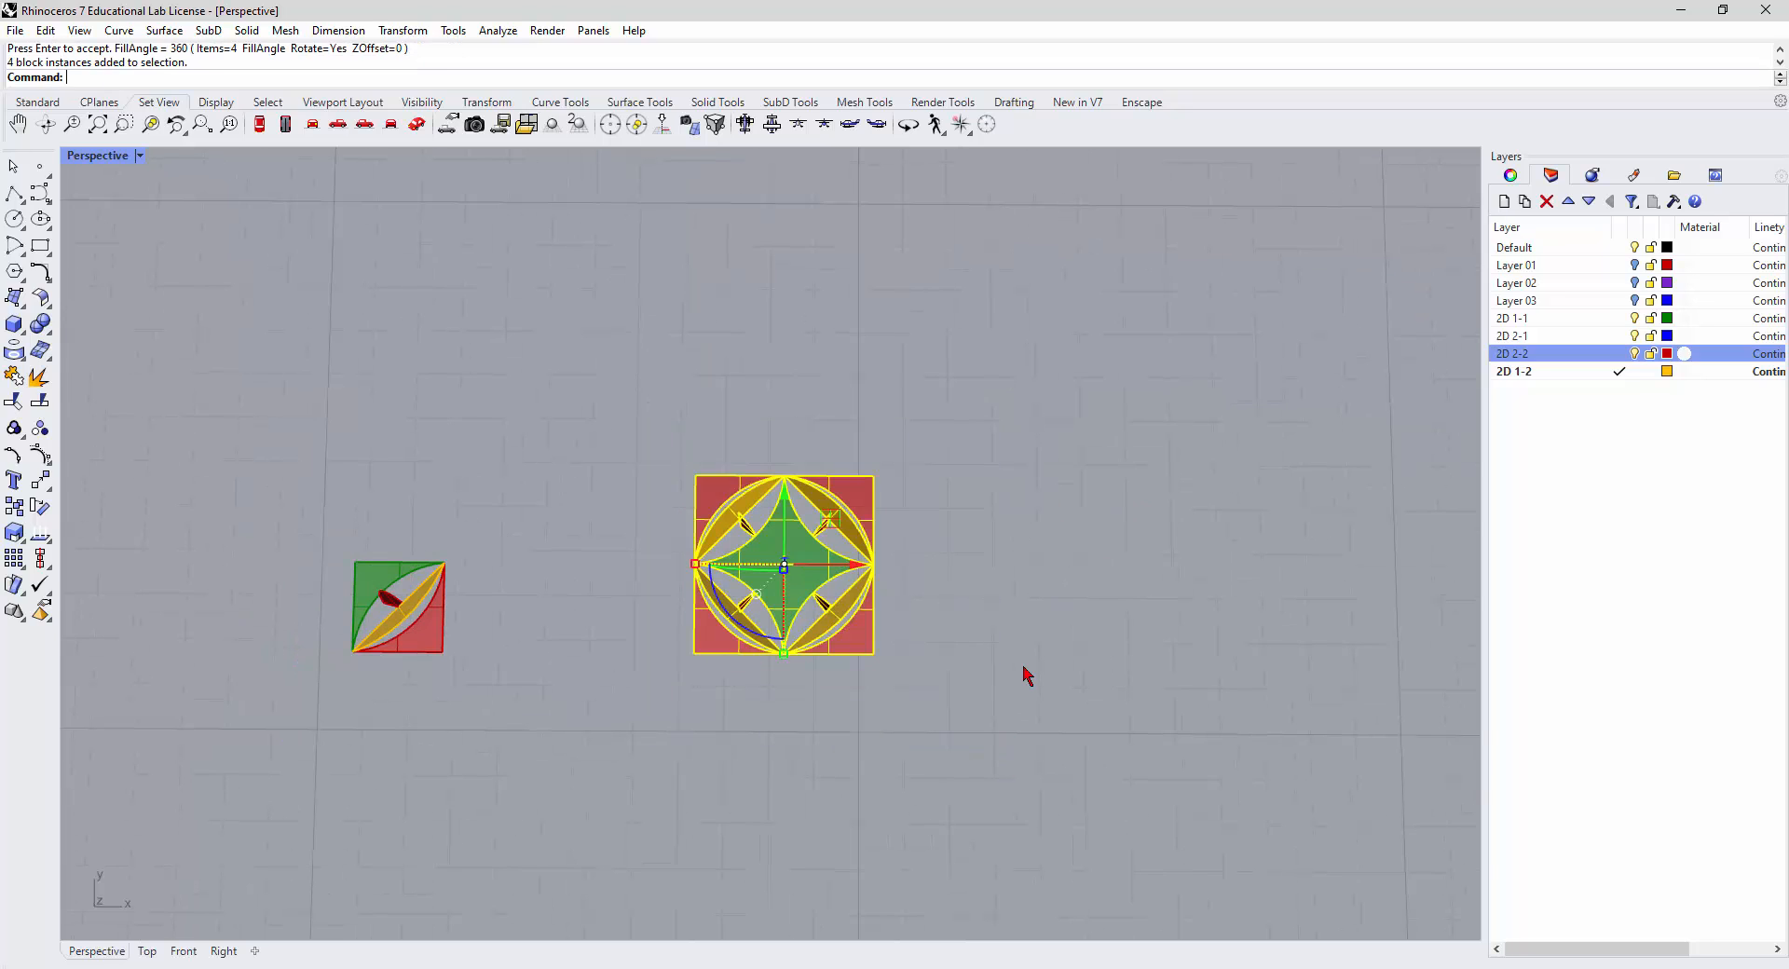
type("Block")
key("Return")
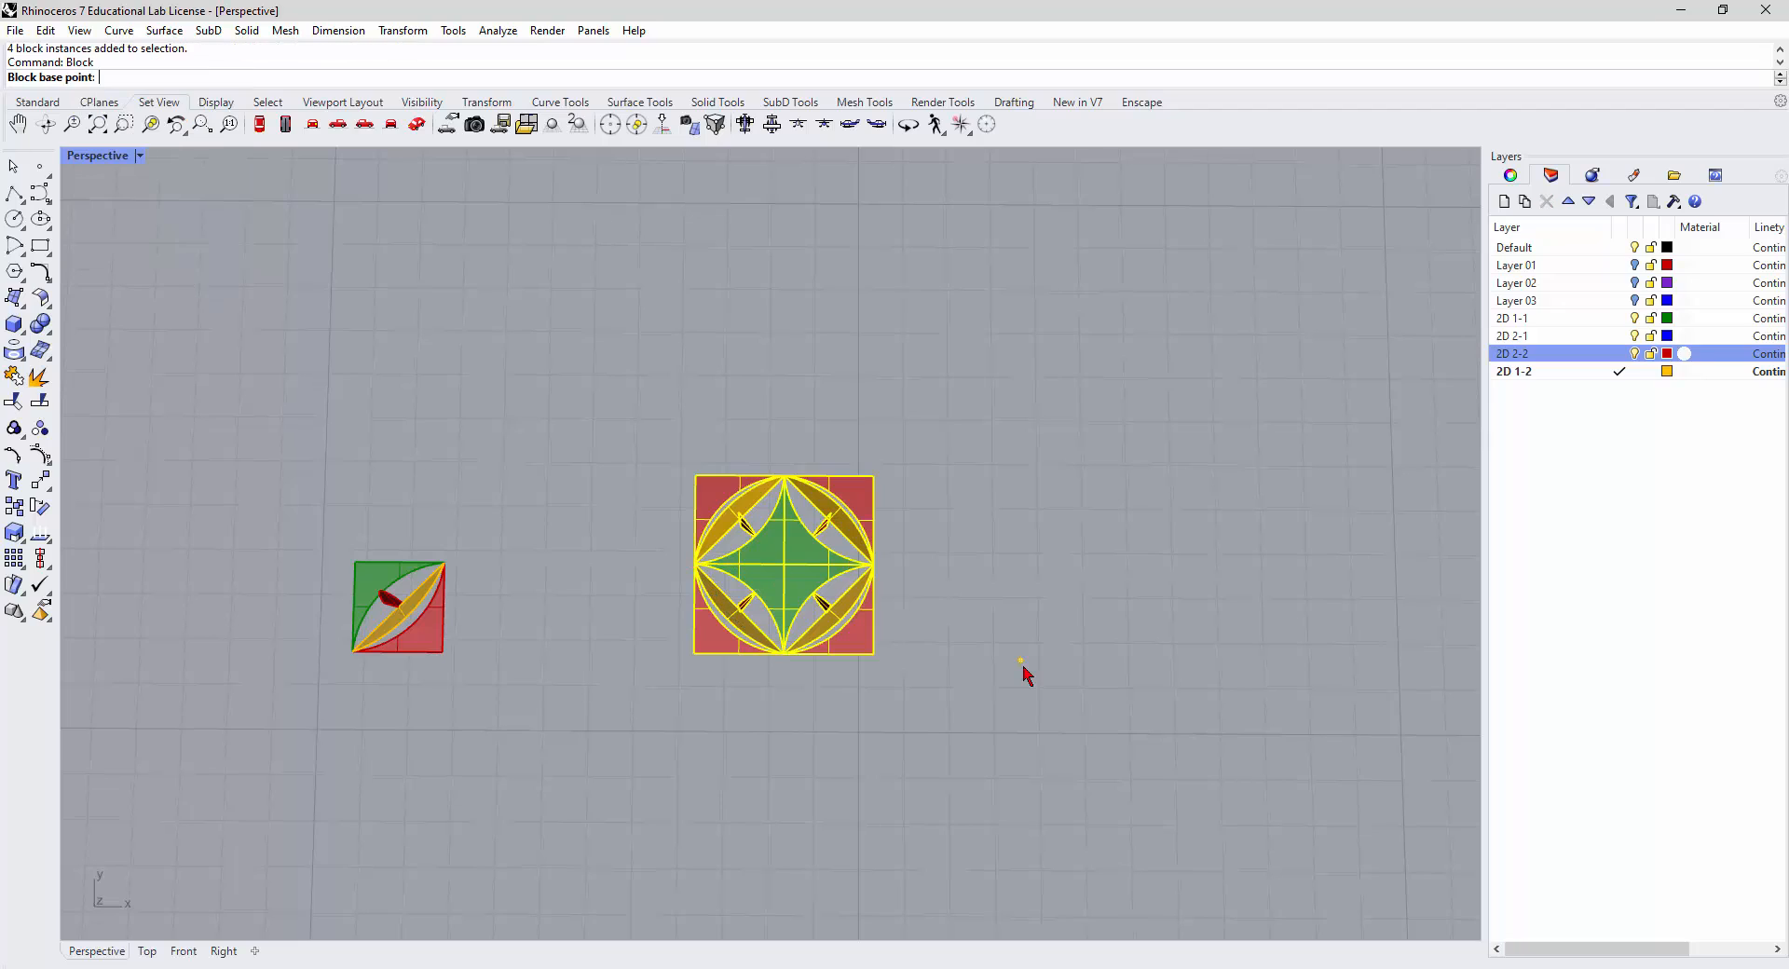
left_click(696, 653)
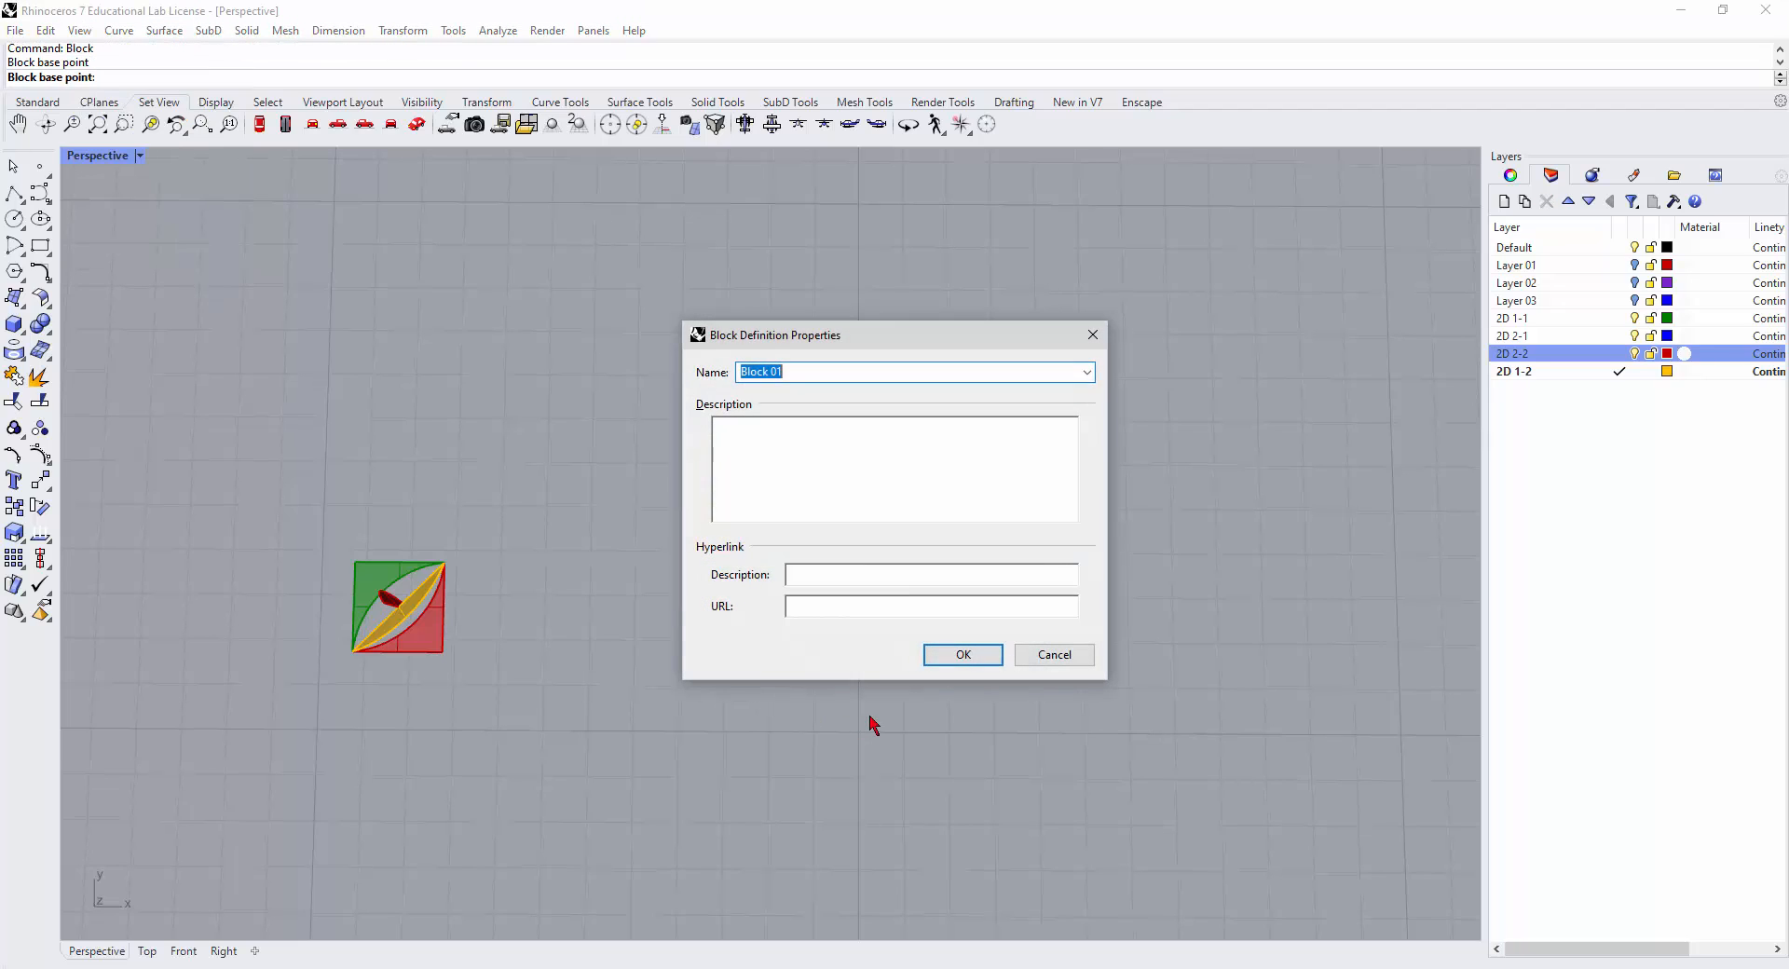
type("Tile 3-1")
left_click(967, 662)
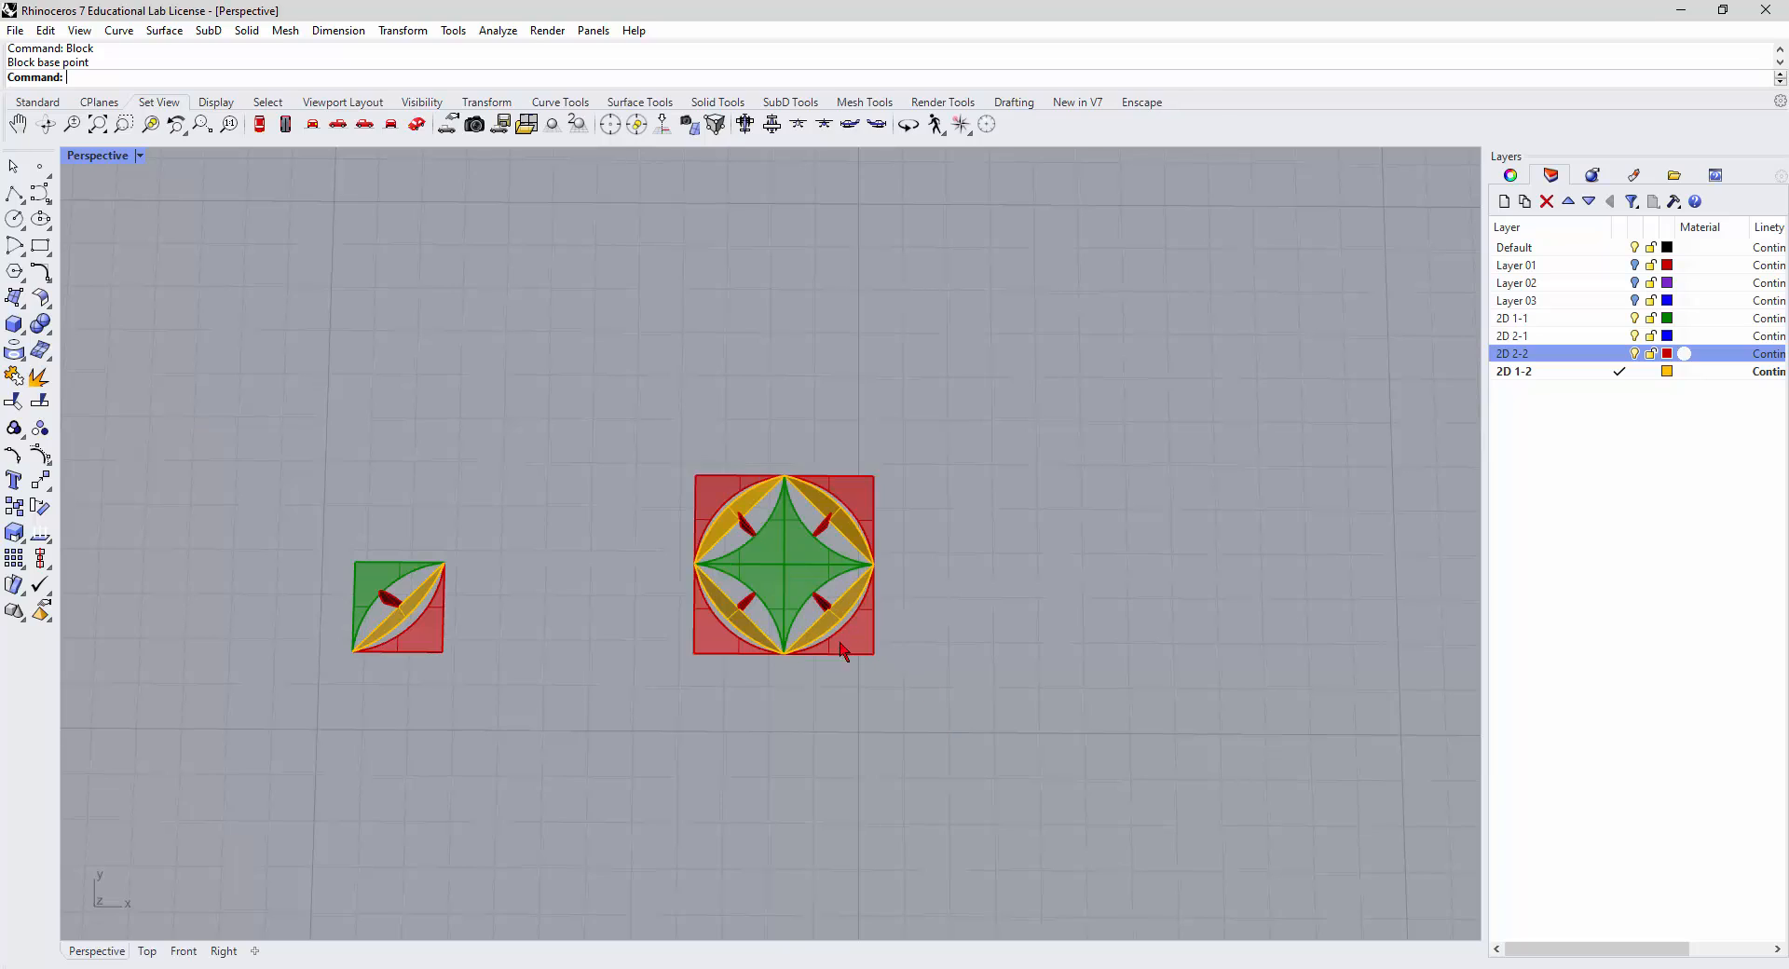
Array the four-cell tile block 10 times in X and 10 times in Y, using its lower-left and upper-right corners as the unit cell.
left_click(841, 650)
left_click(954, 714)
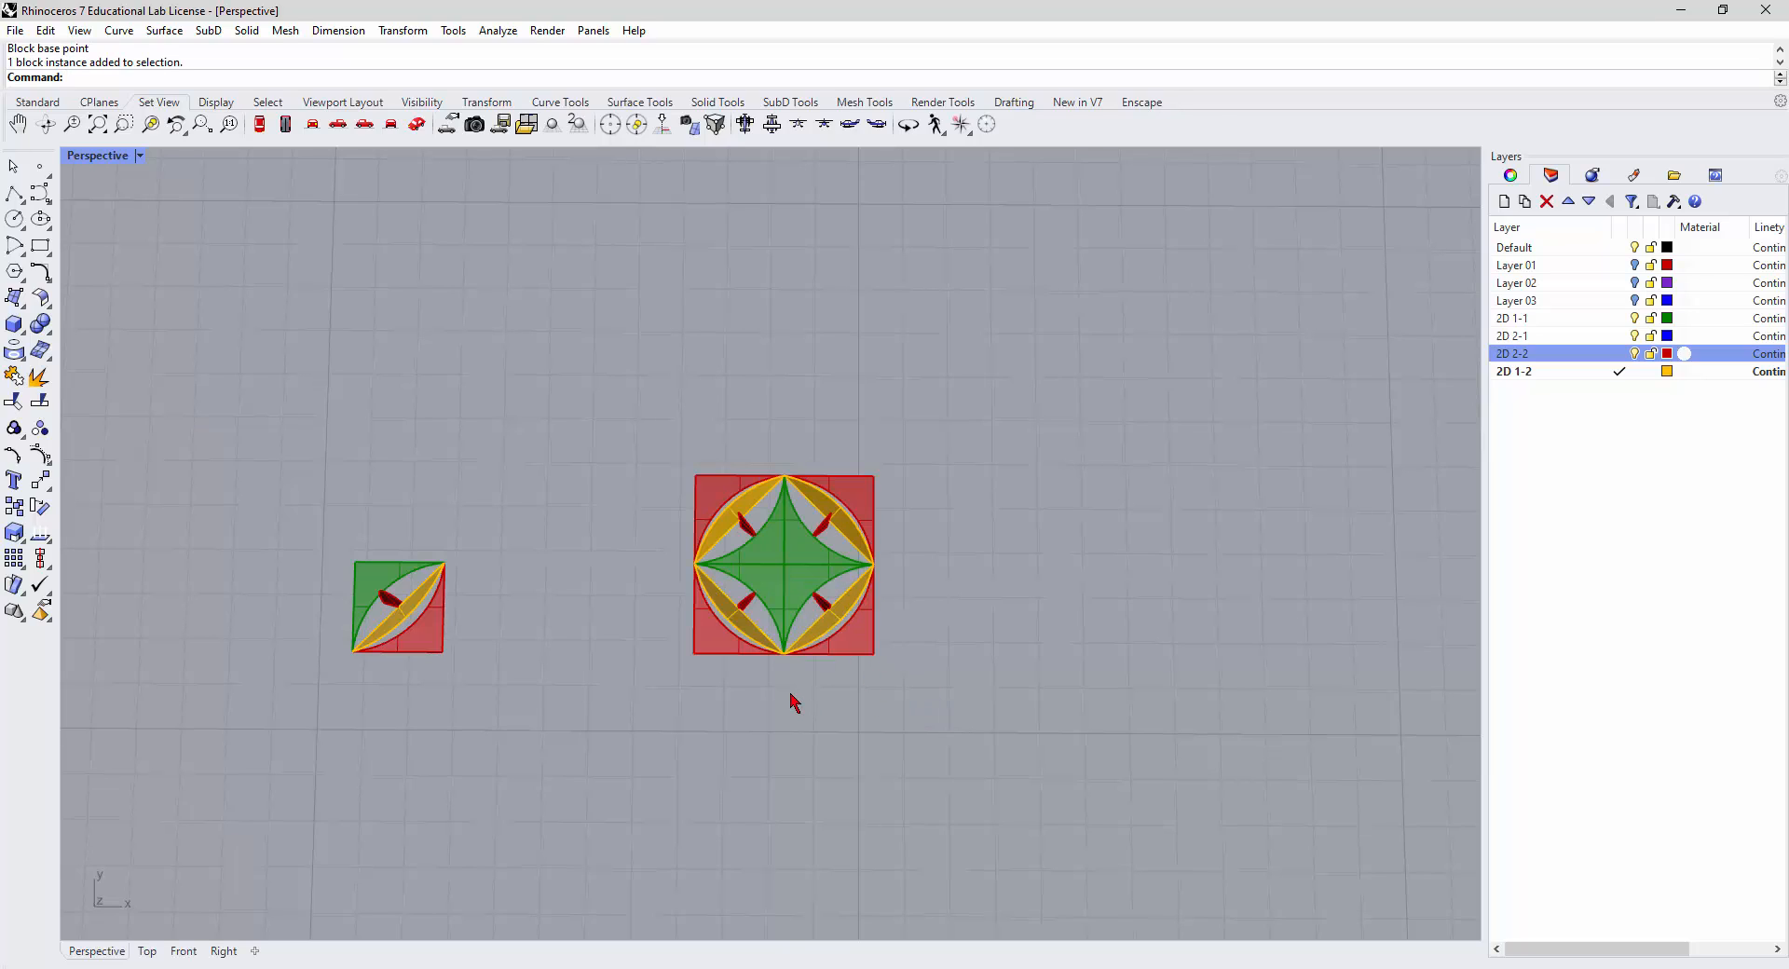
left_click(718, 655)
type("Ar")
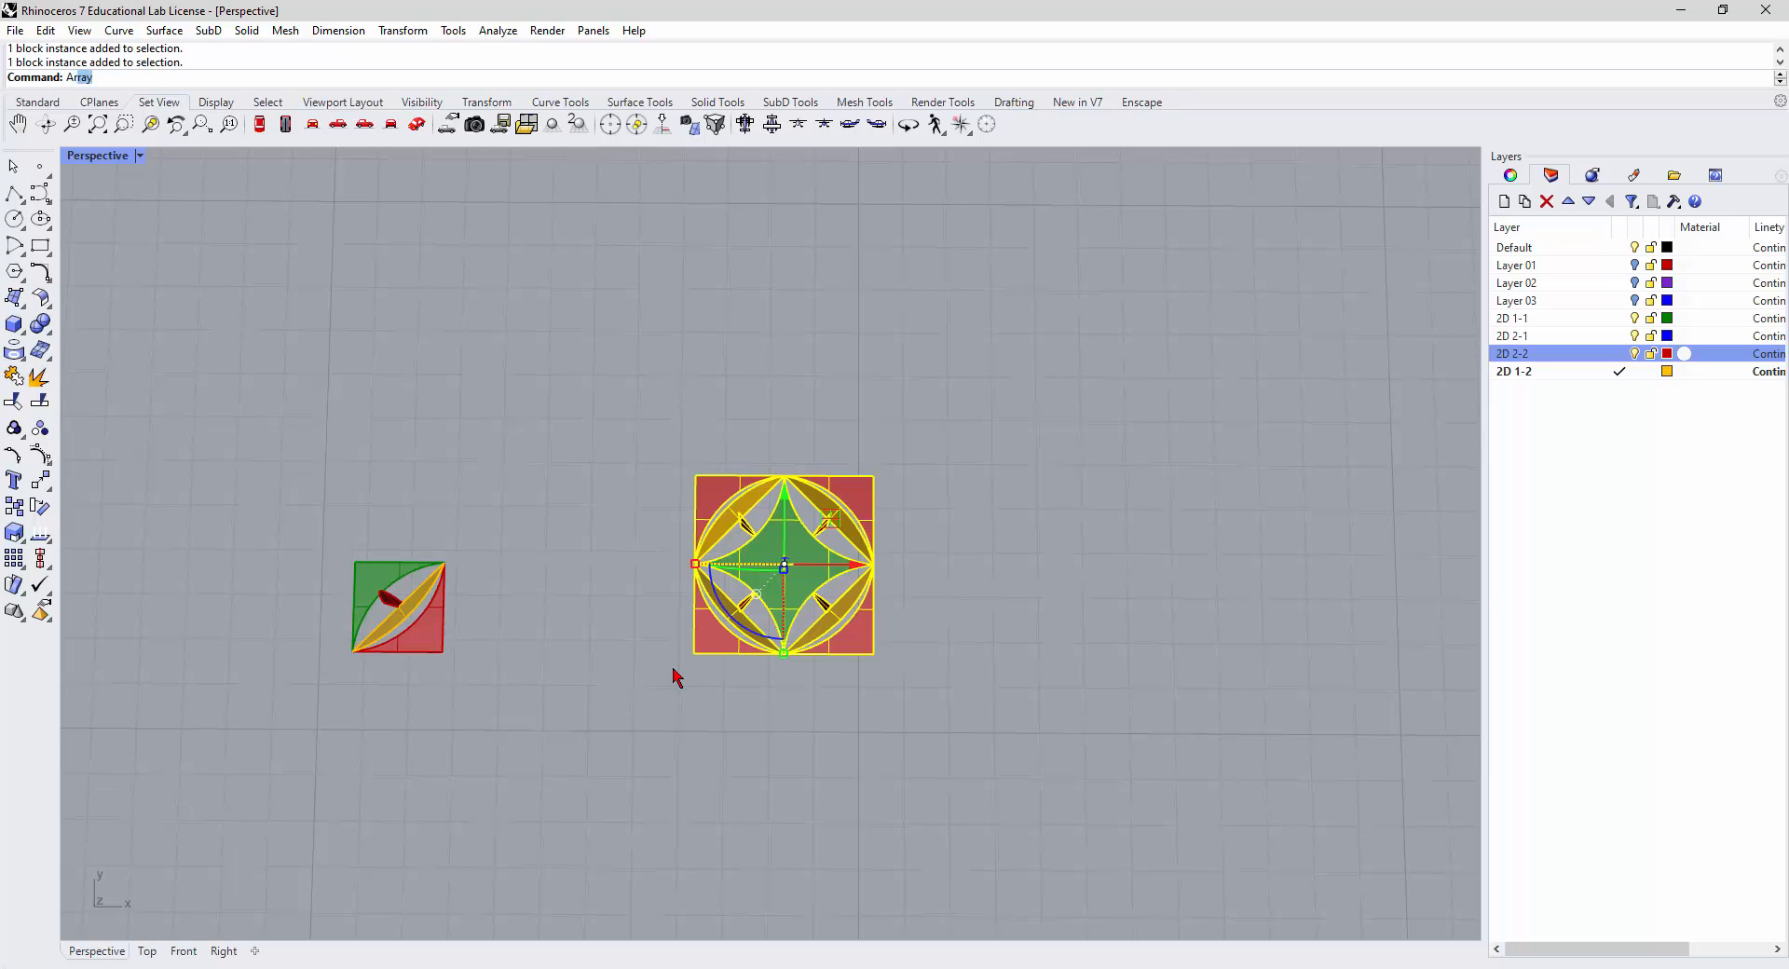
type("ra")
key("Return")
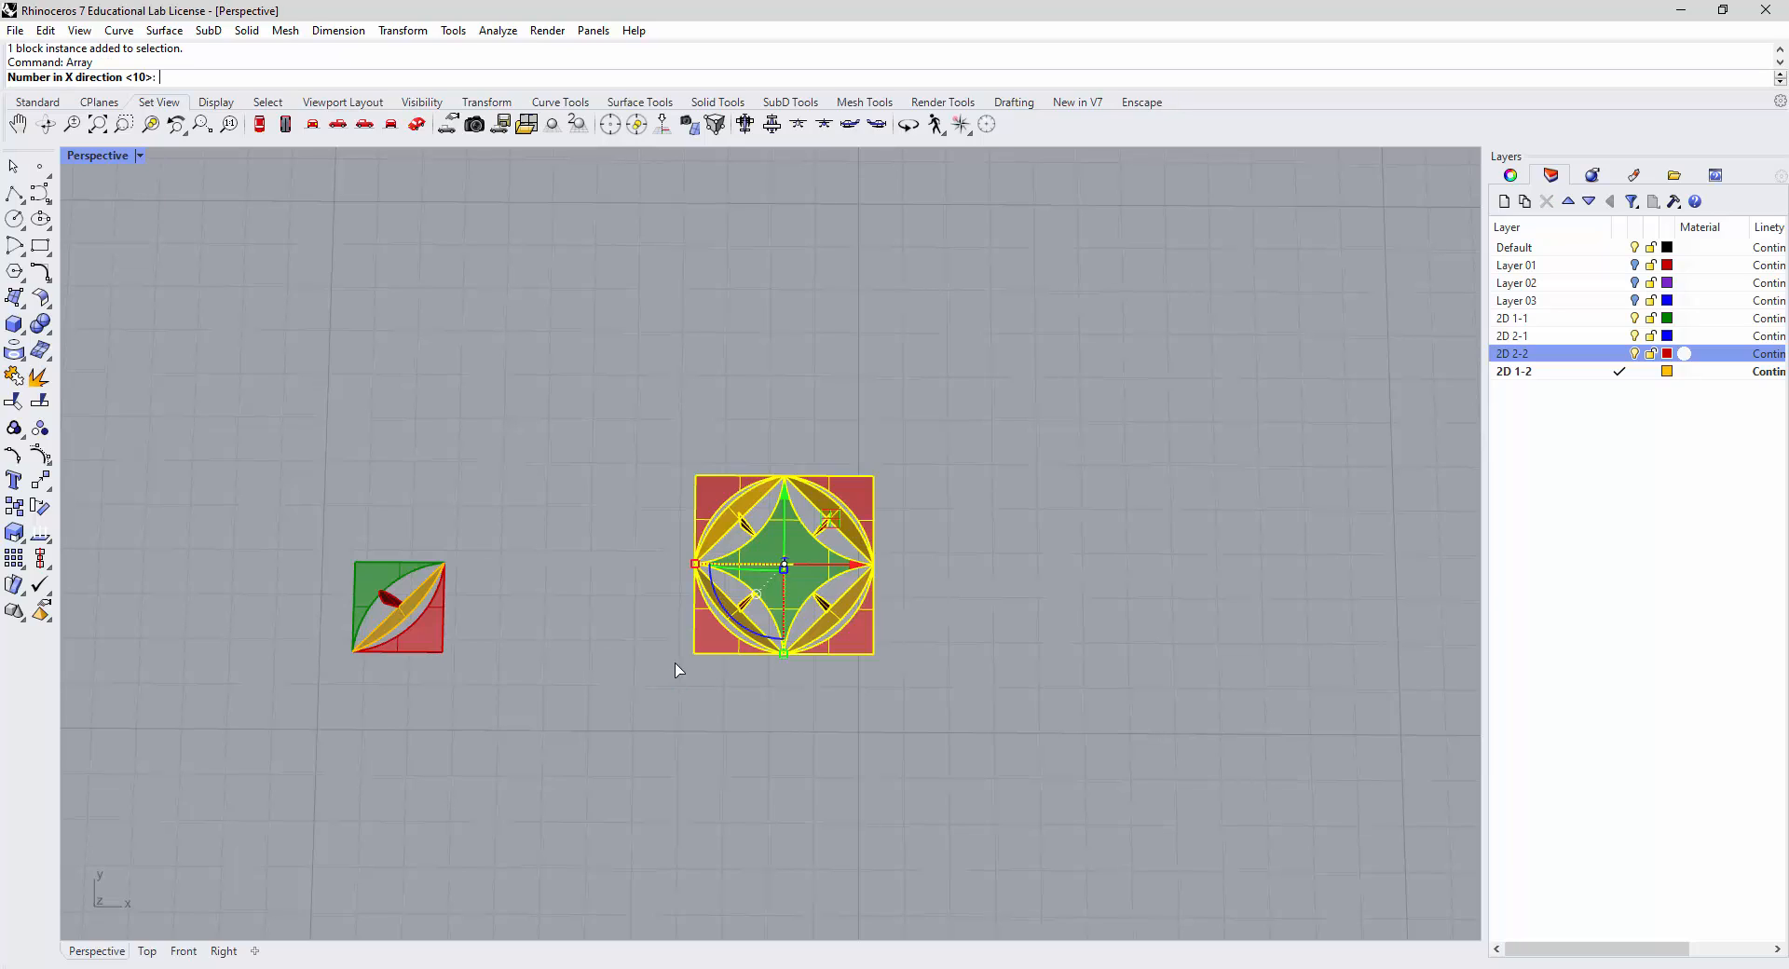
key("Return")
key("Return")
left_click(693, 653)
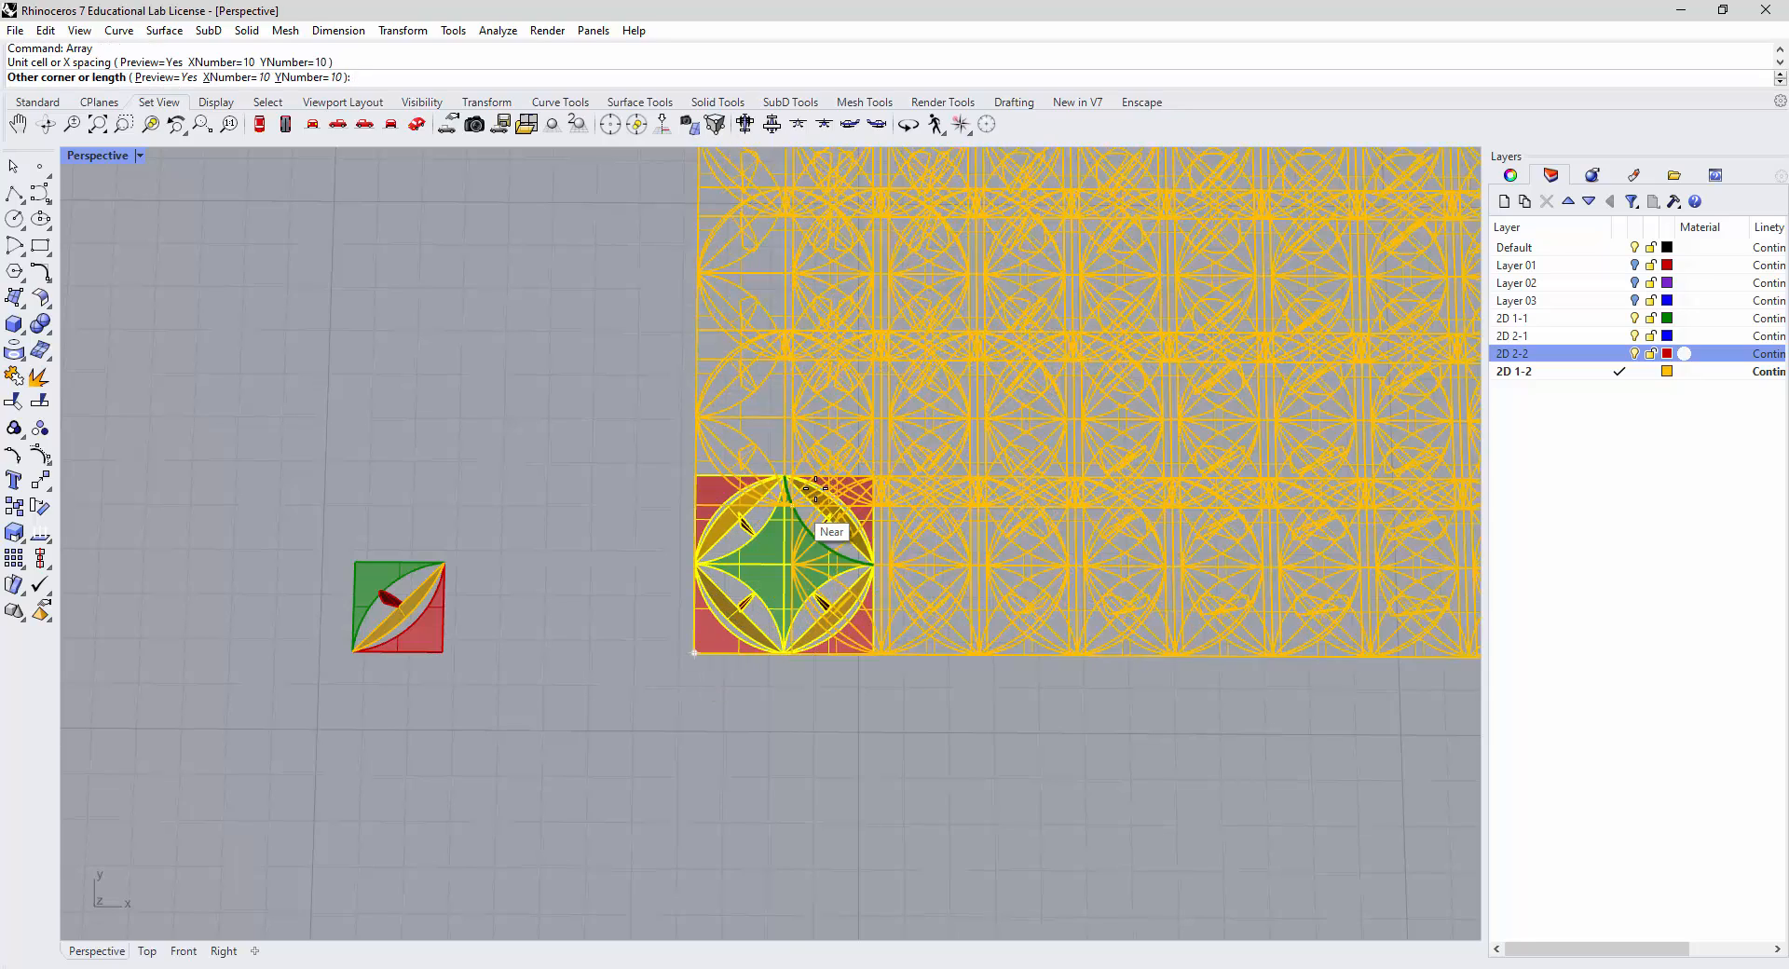
left_click(876, 479)
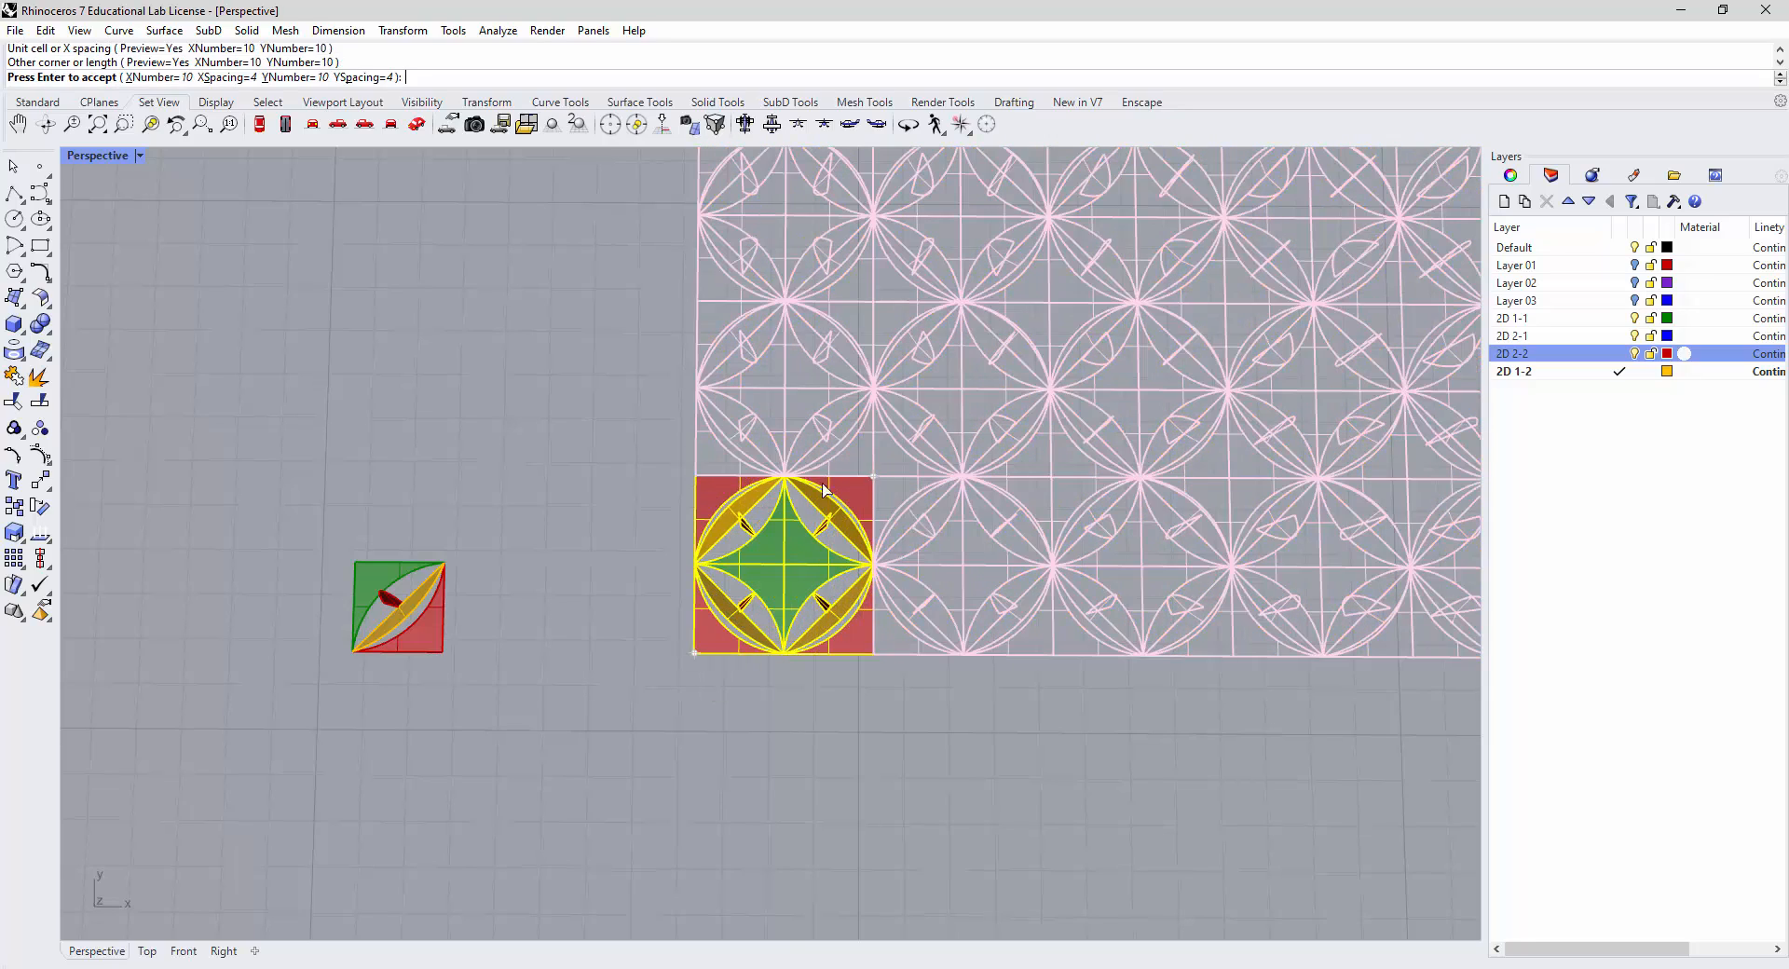
key("Return")
Open the single Cell 3D-1 block beside the array for block editing.
left_click(442, 588)
scroll(560, 653, "down", 5)
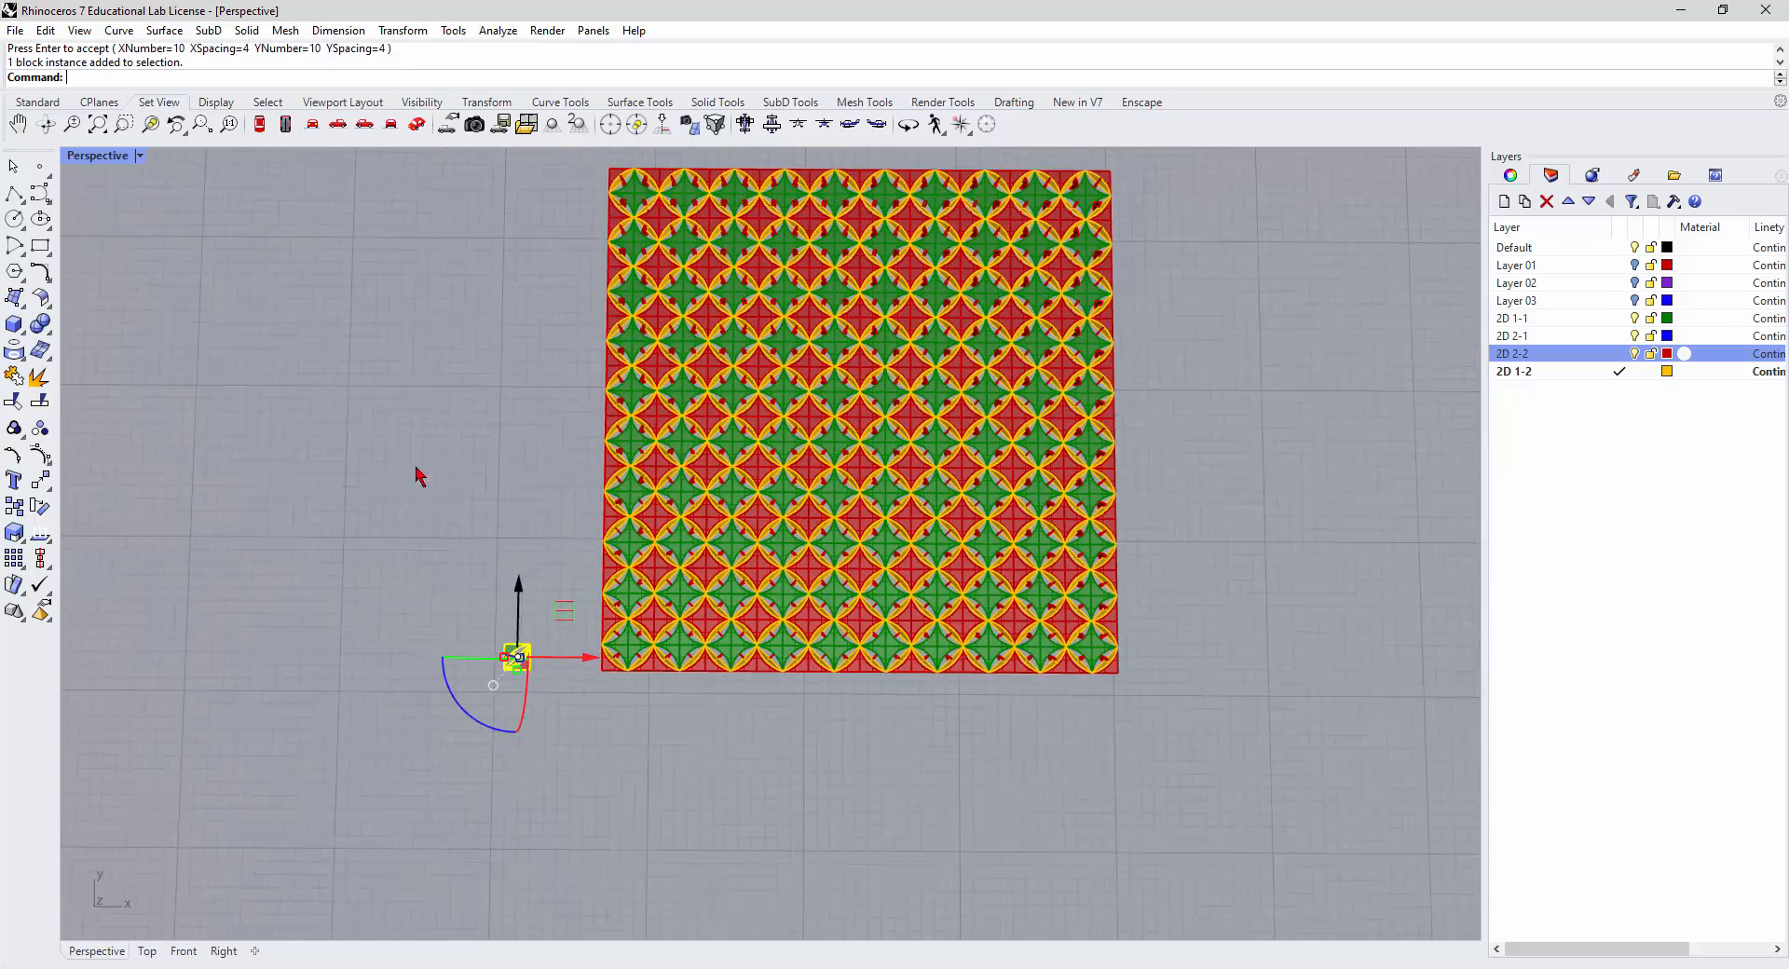
right_click_drag(459, 503, 360, 419)
right_click_drag(1021, 463, 984, 427)
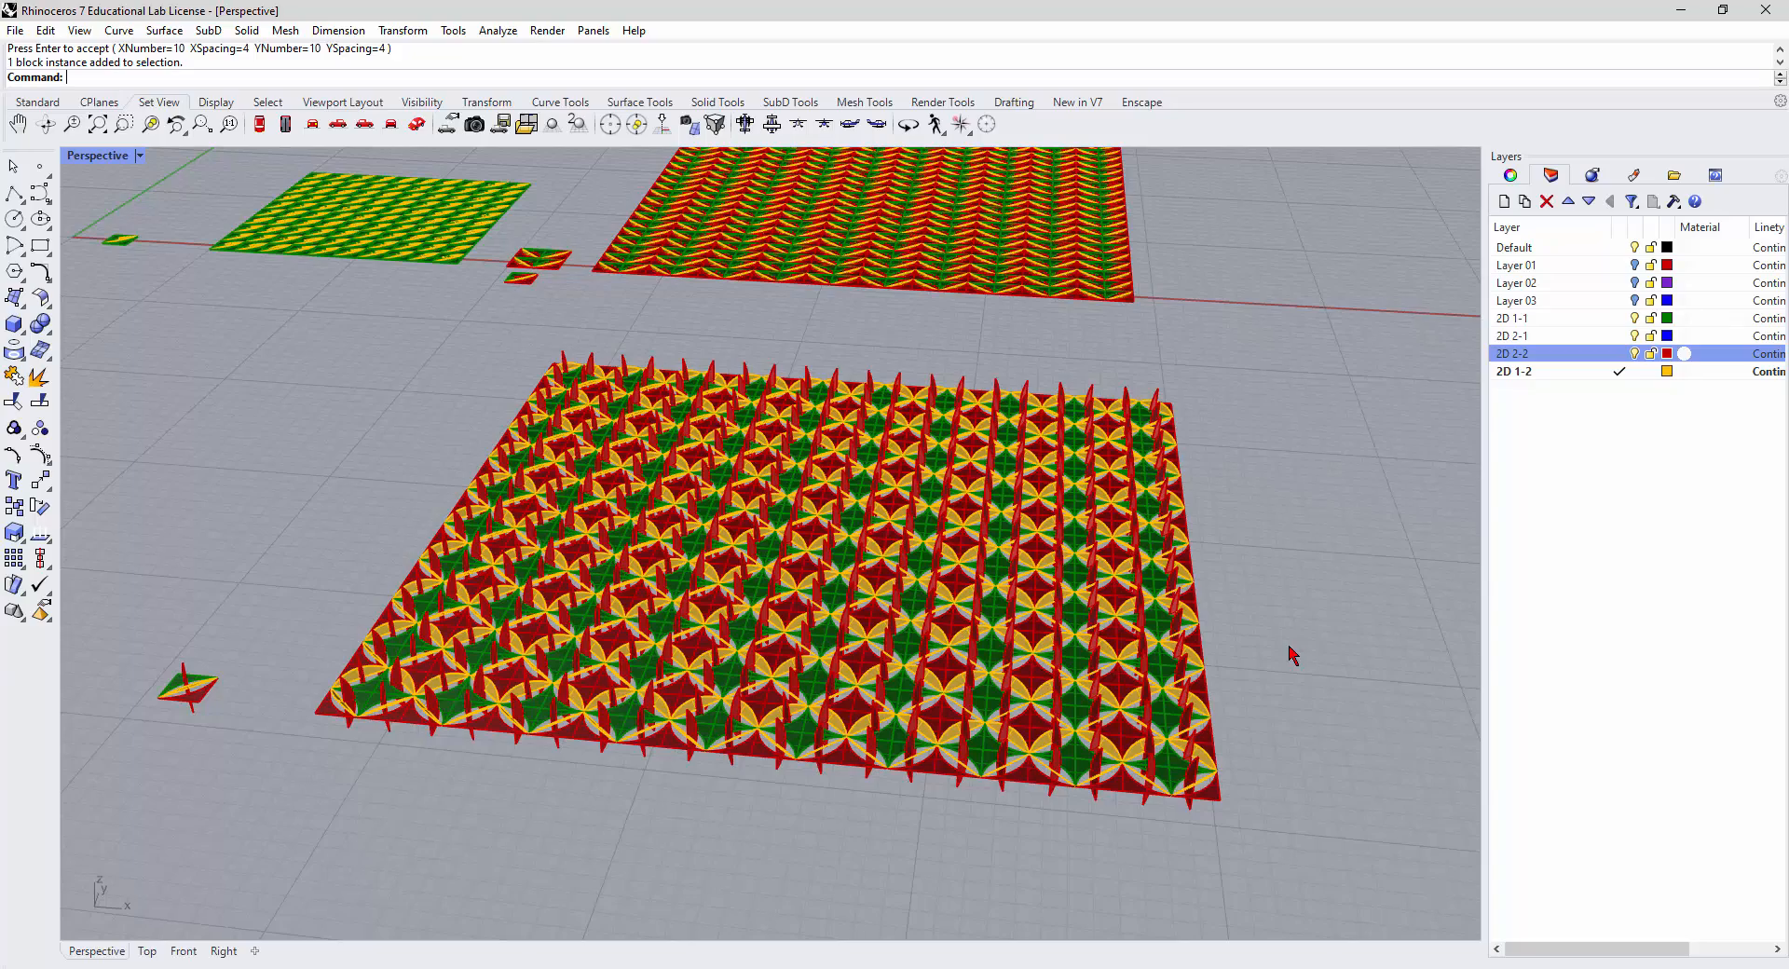
right_click_drag(231, 743, 332, 708)
scroll(342, 903, "up", 6)
scroll(345, 900, "up", 3)
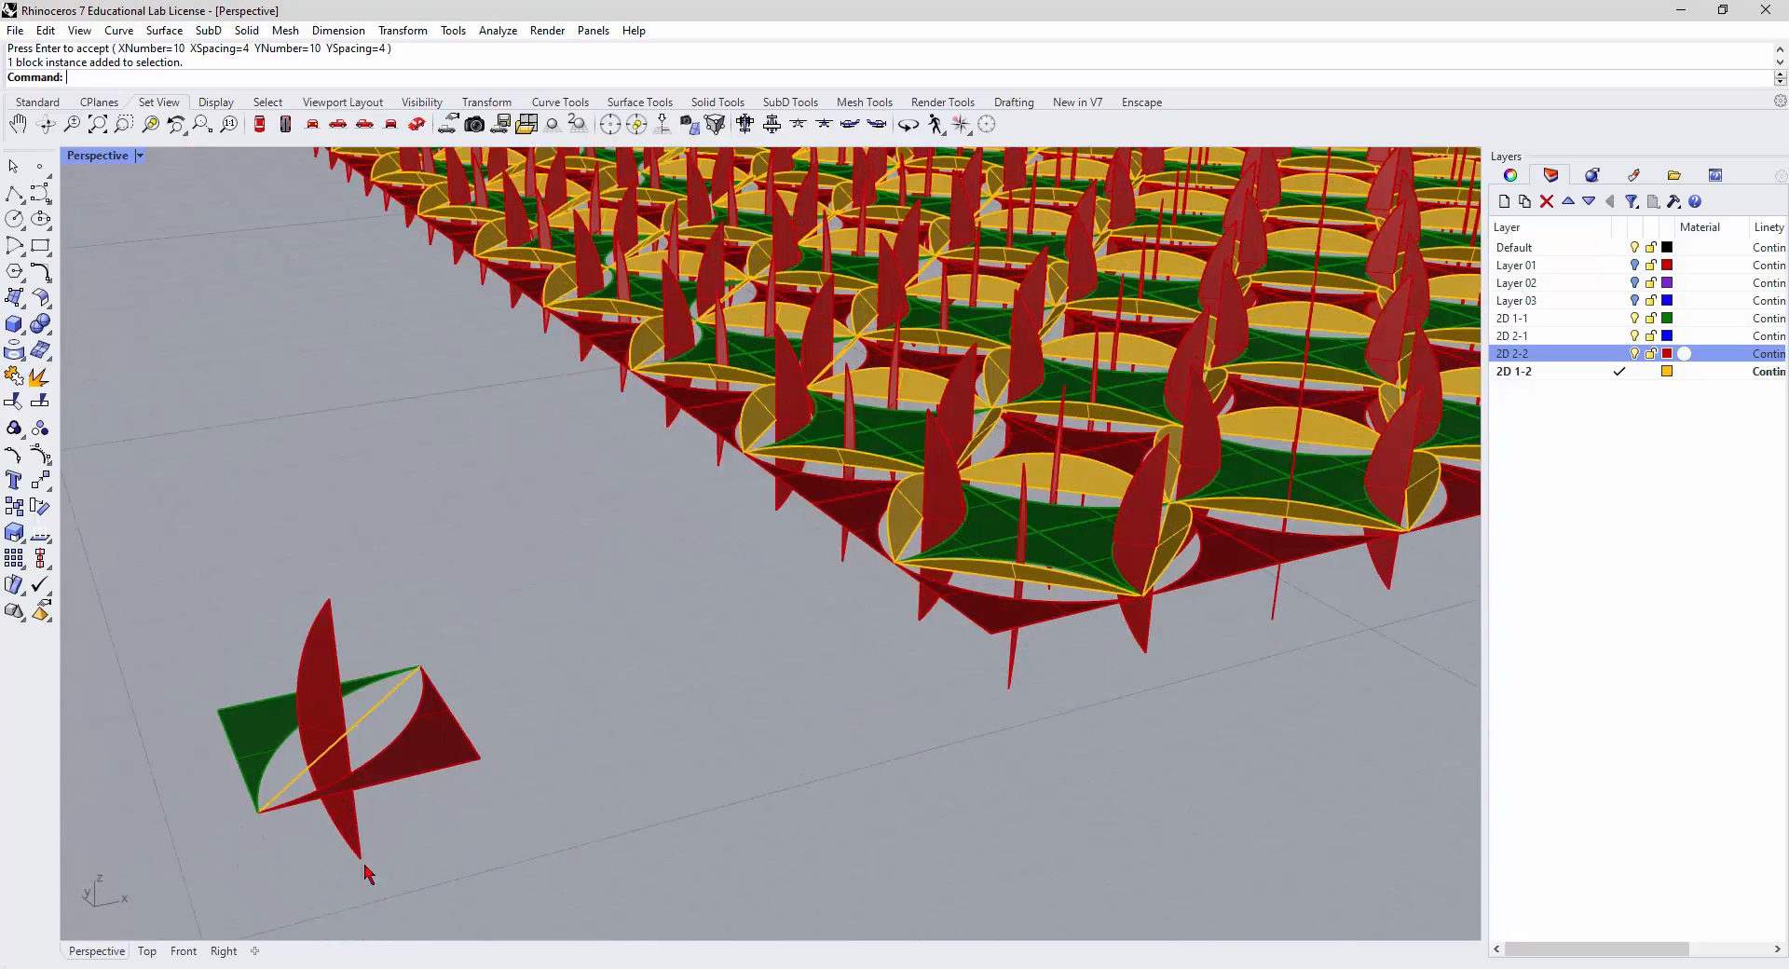
double_click(407, 788)
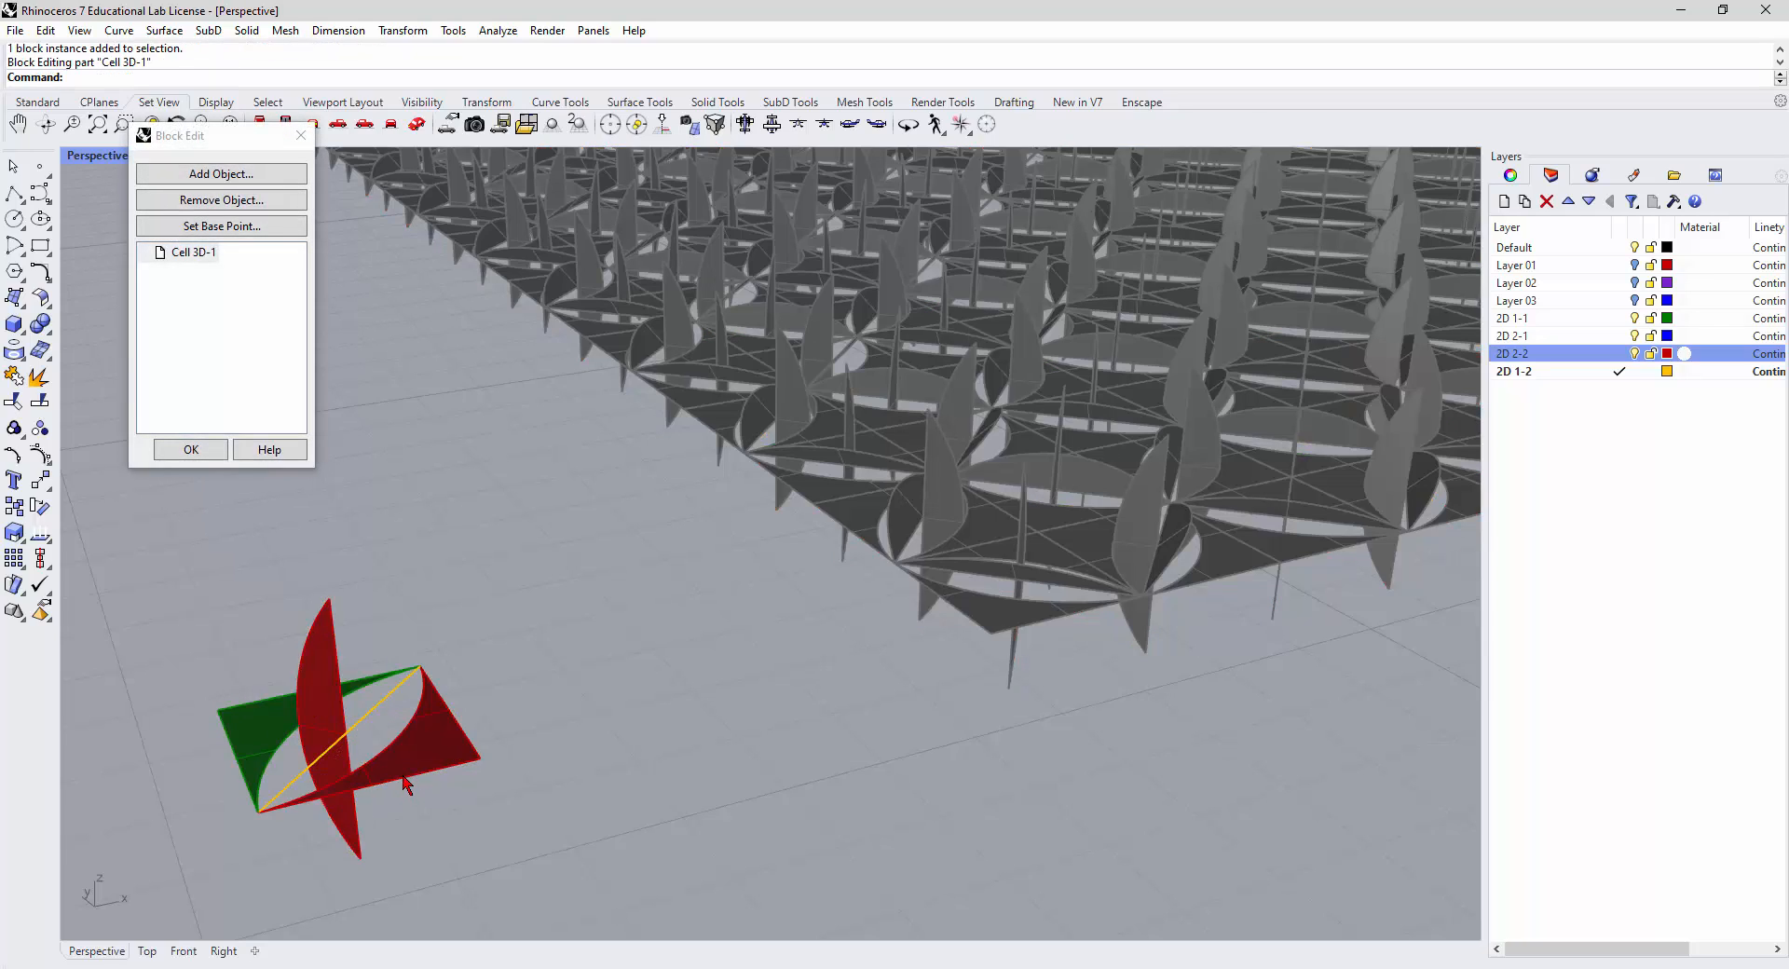
Rotate the block's flat red corner surface 45 degrees in 3D about the tile's diagonal and accept the block edit.
type("Rotate")
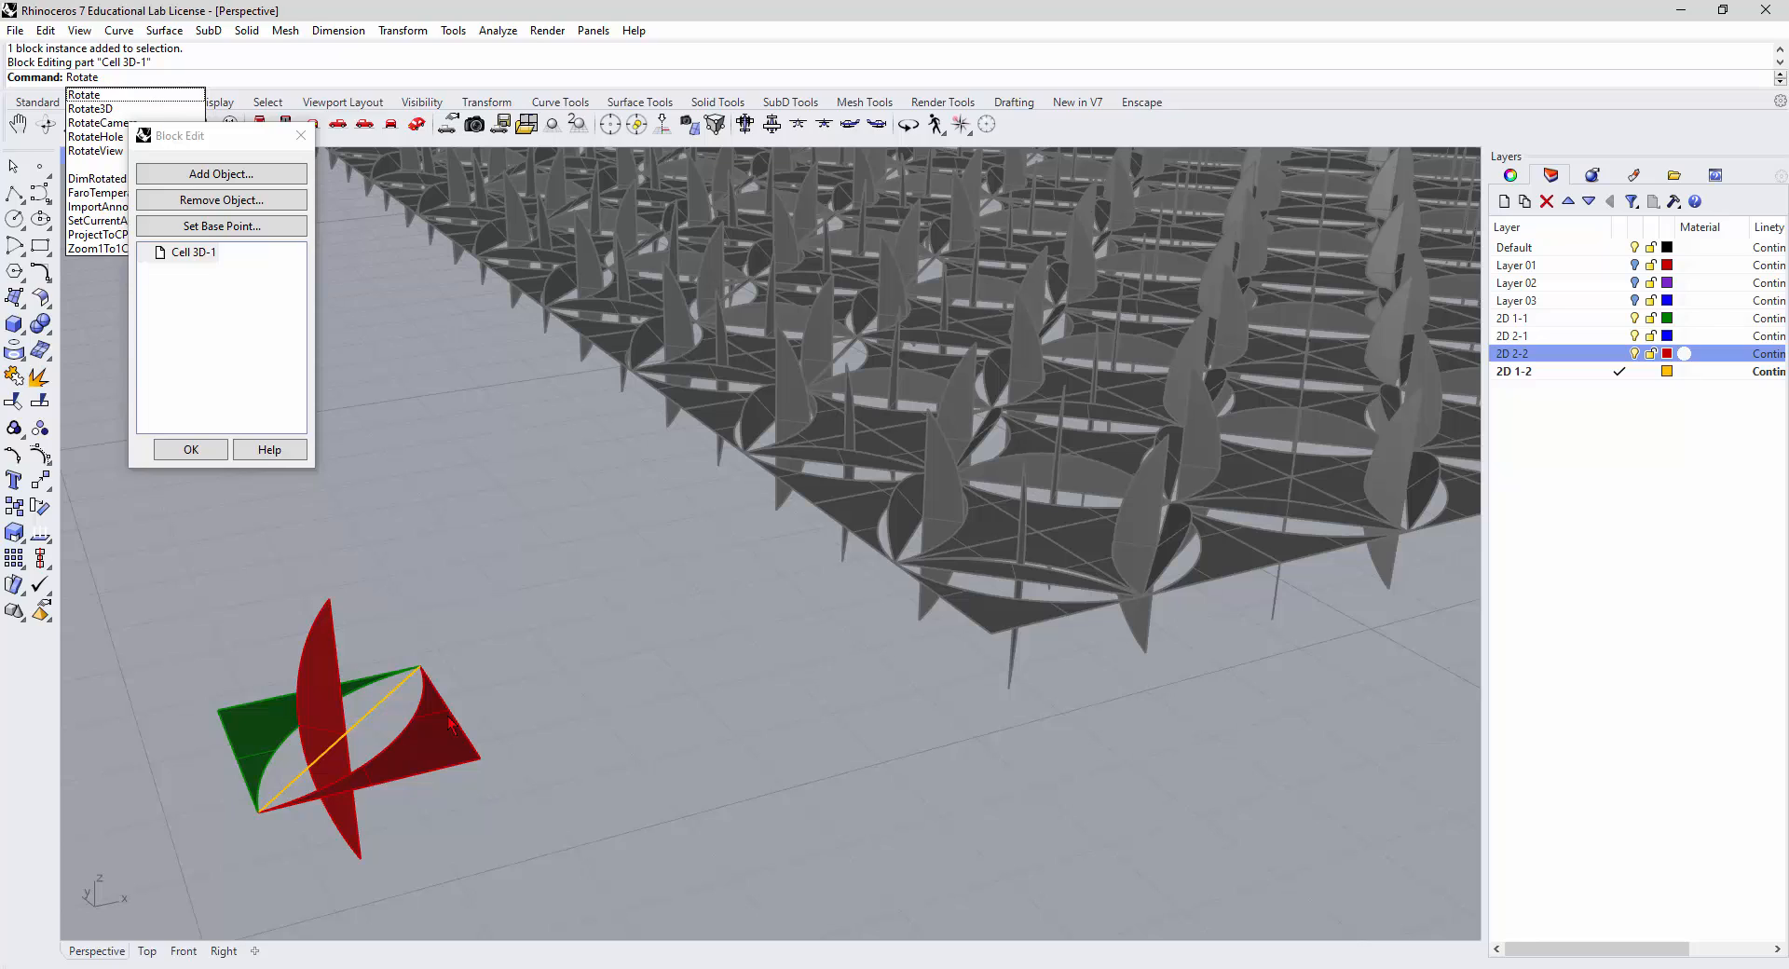
left_click(92, 109)
left_click(468, 776)
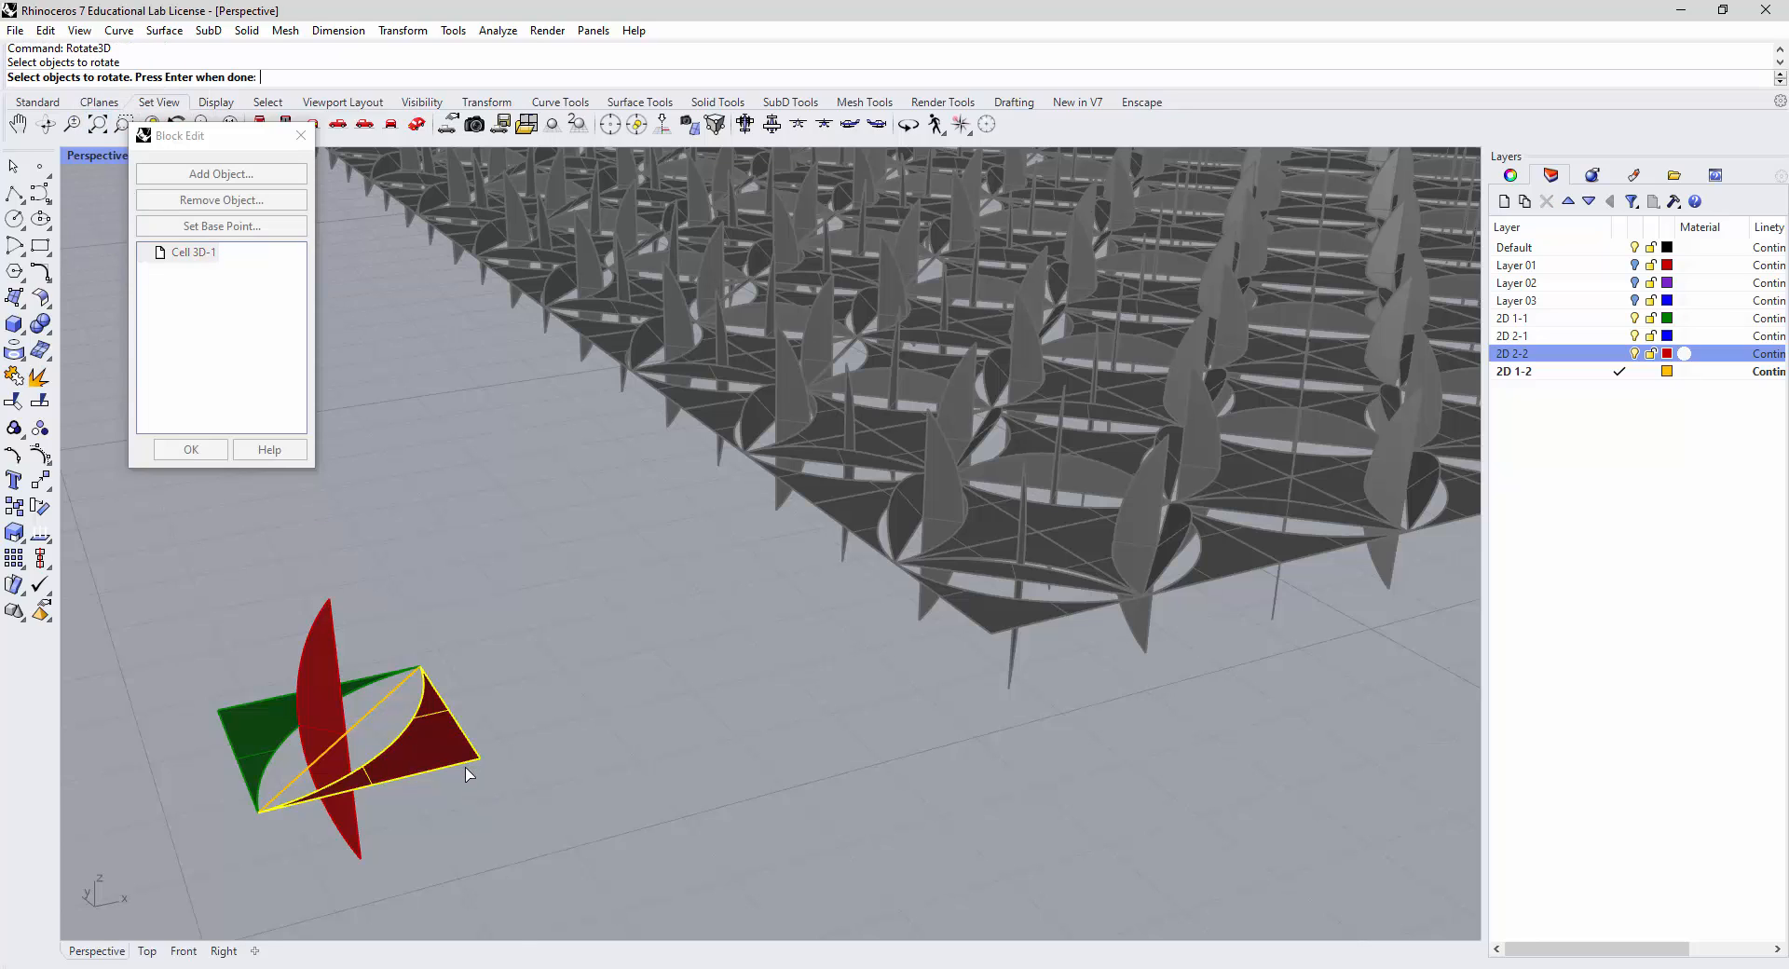
key("Return")
left_click(259, 814)
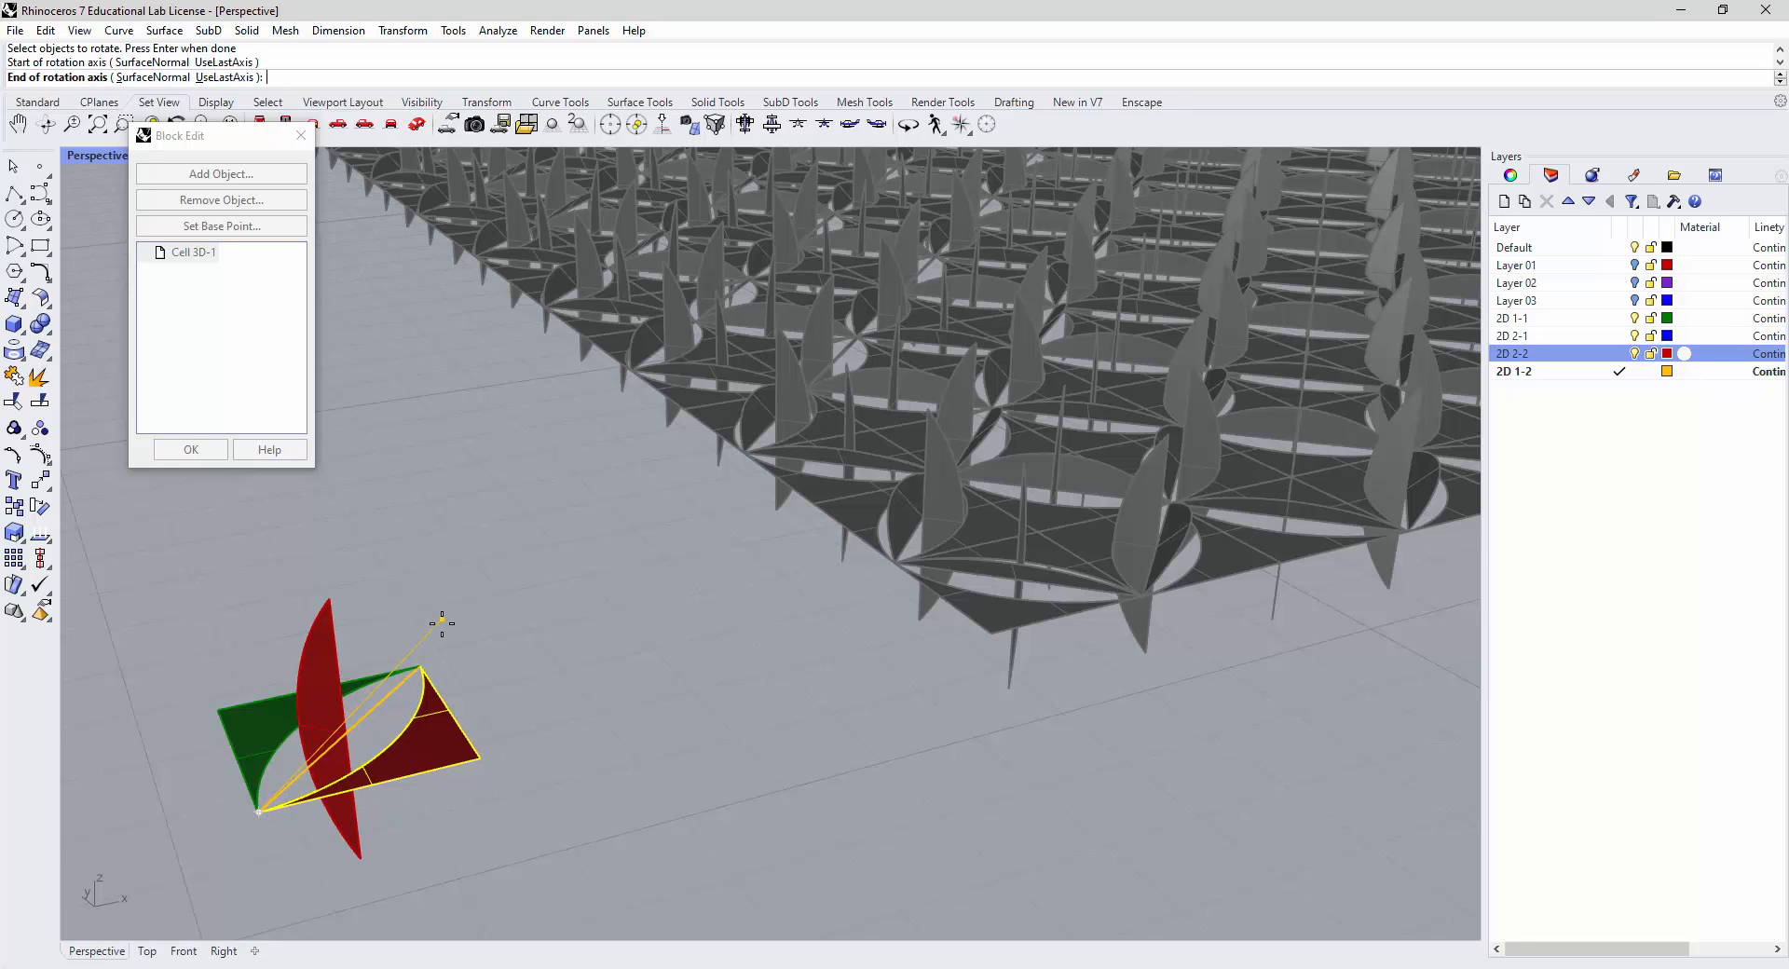
left_click(422, 667)
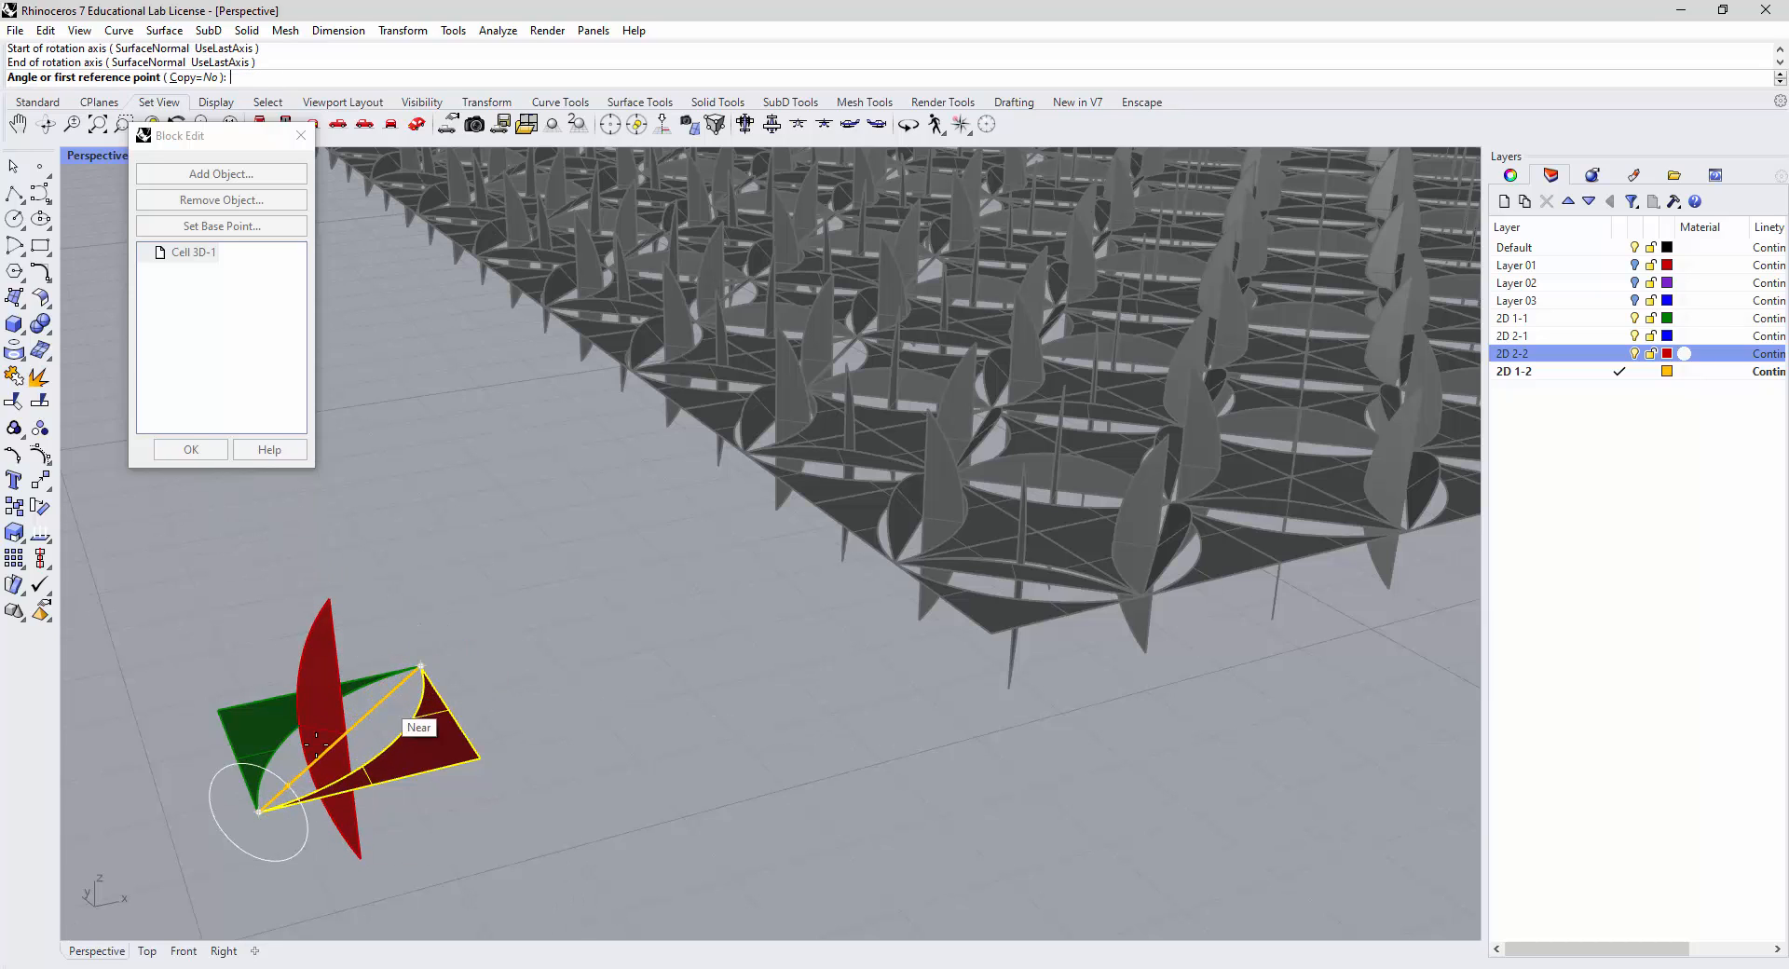
left_click(260, 734)
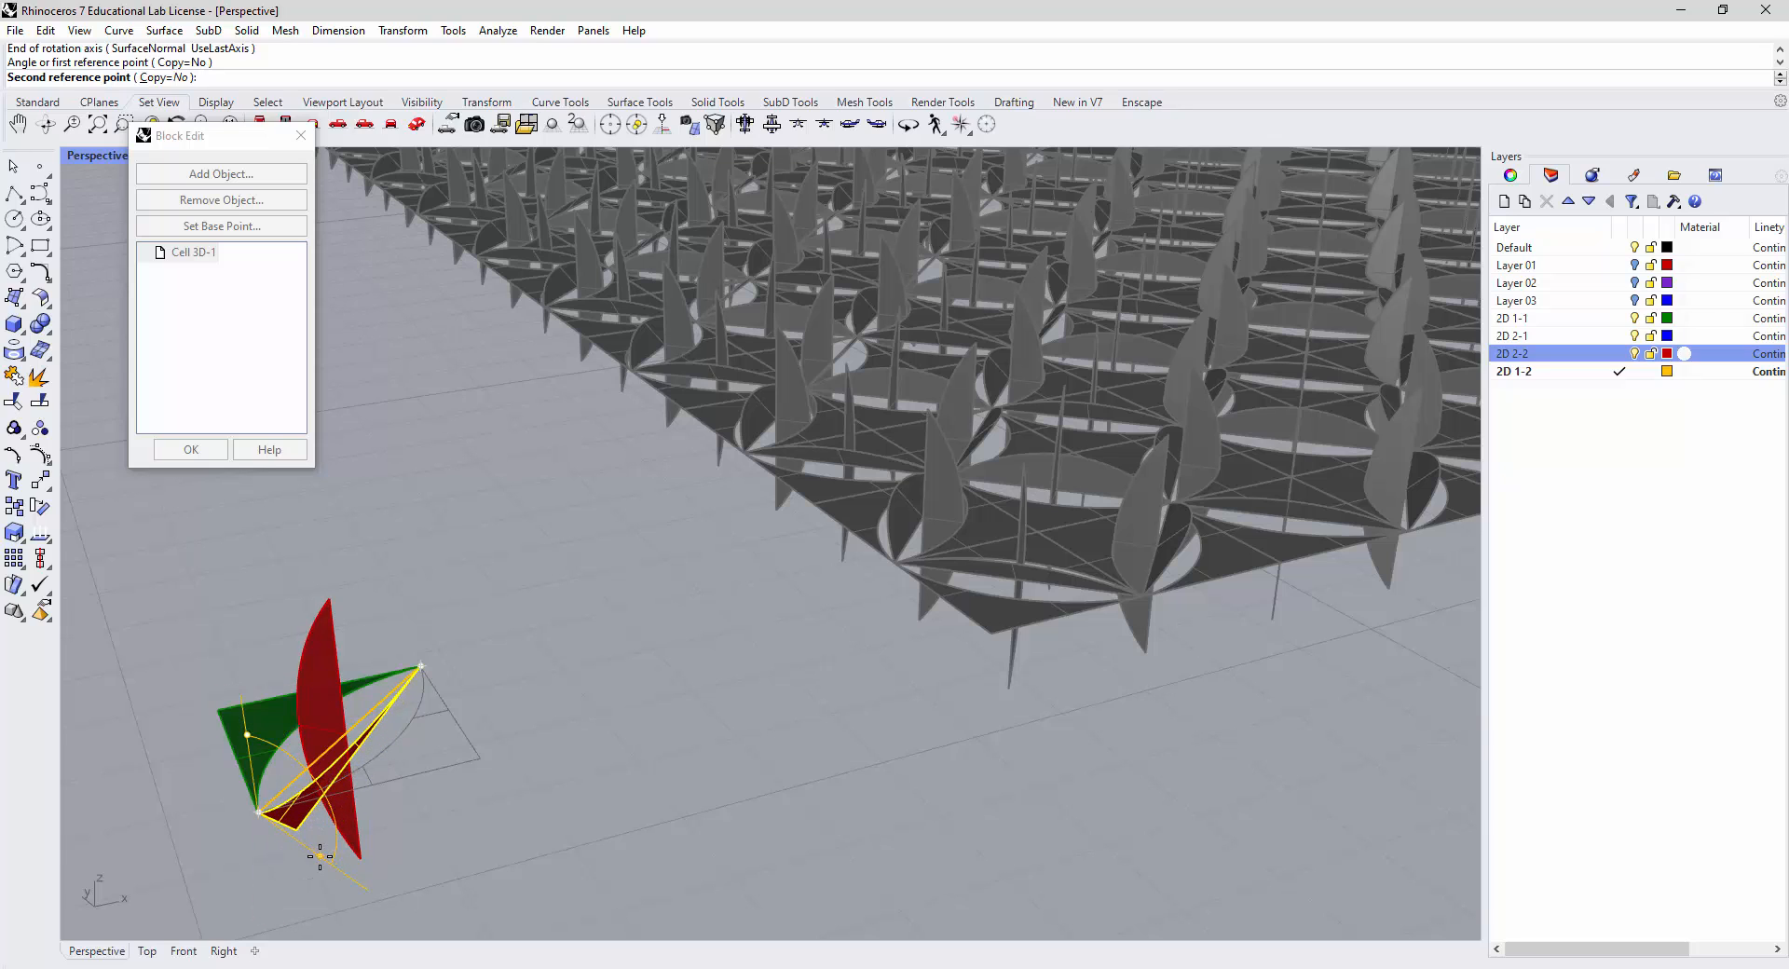
type("45")
key("Return")
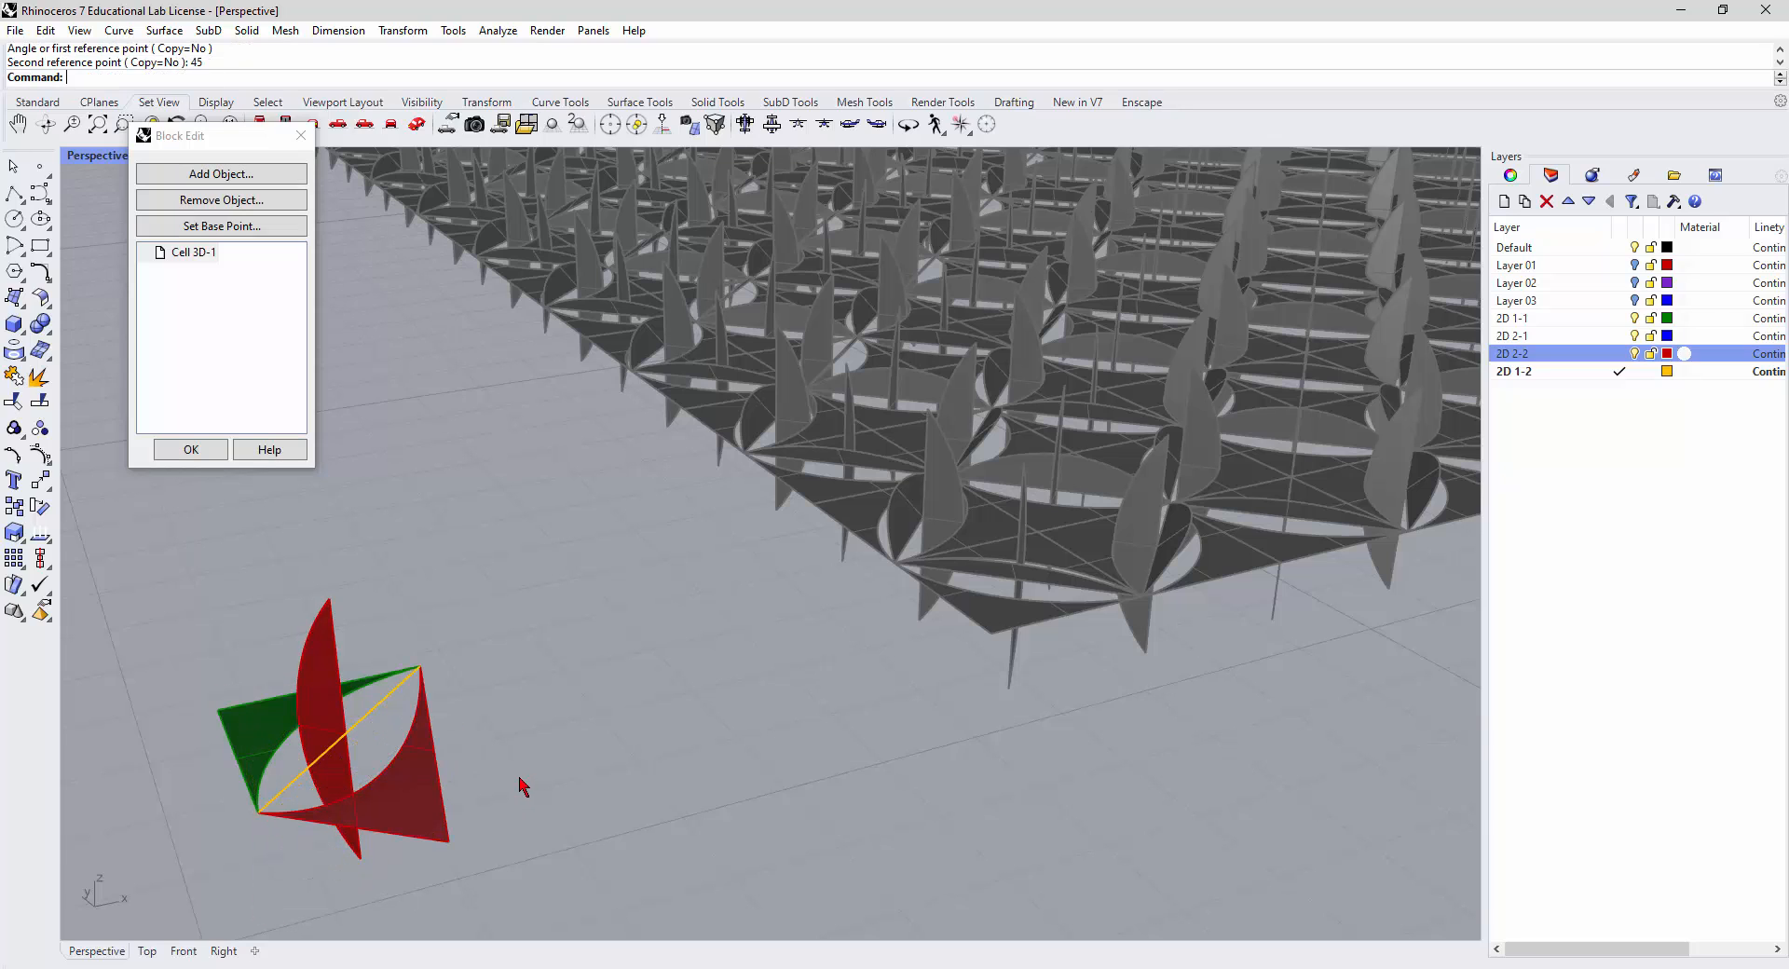
left_click(191, 449)
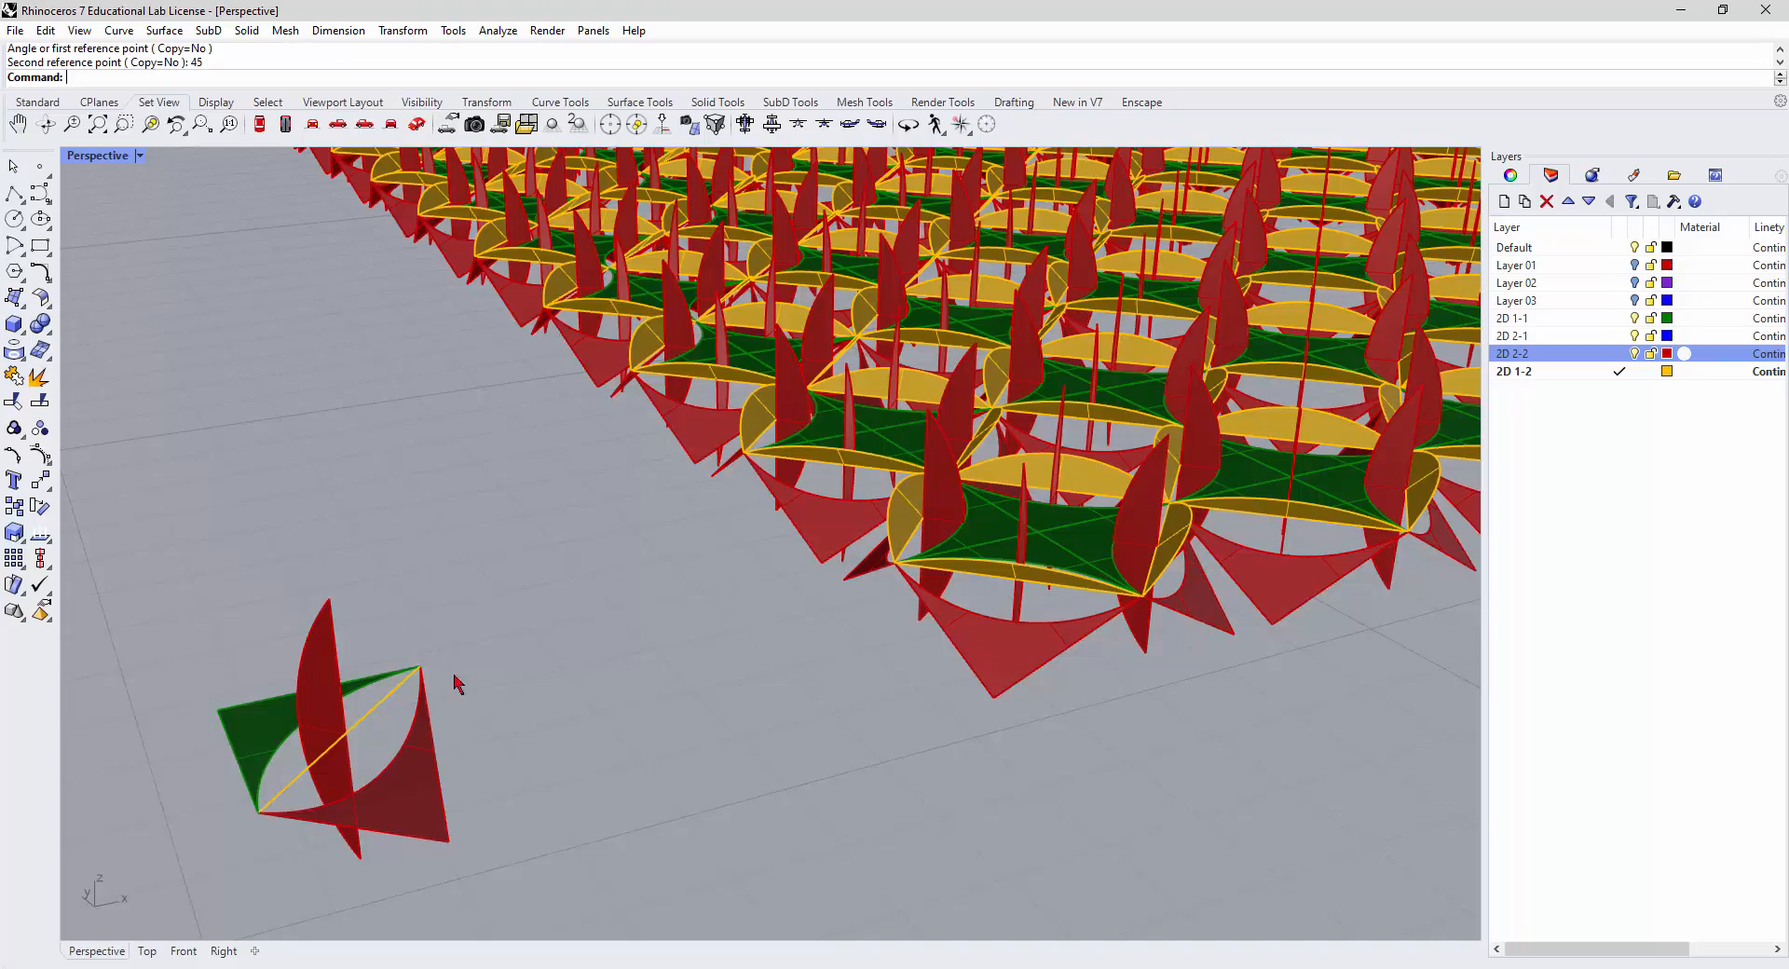
scroll(456, 690, "down", 6)
right_click_drag(759, 665, 731, 819)
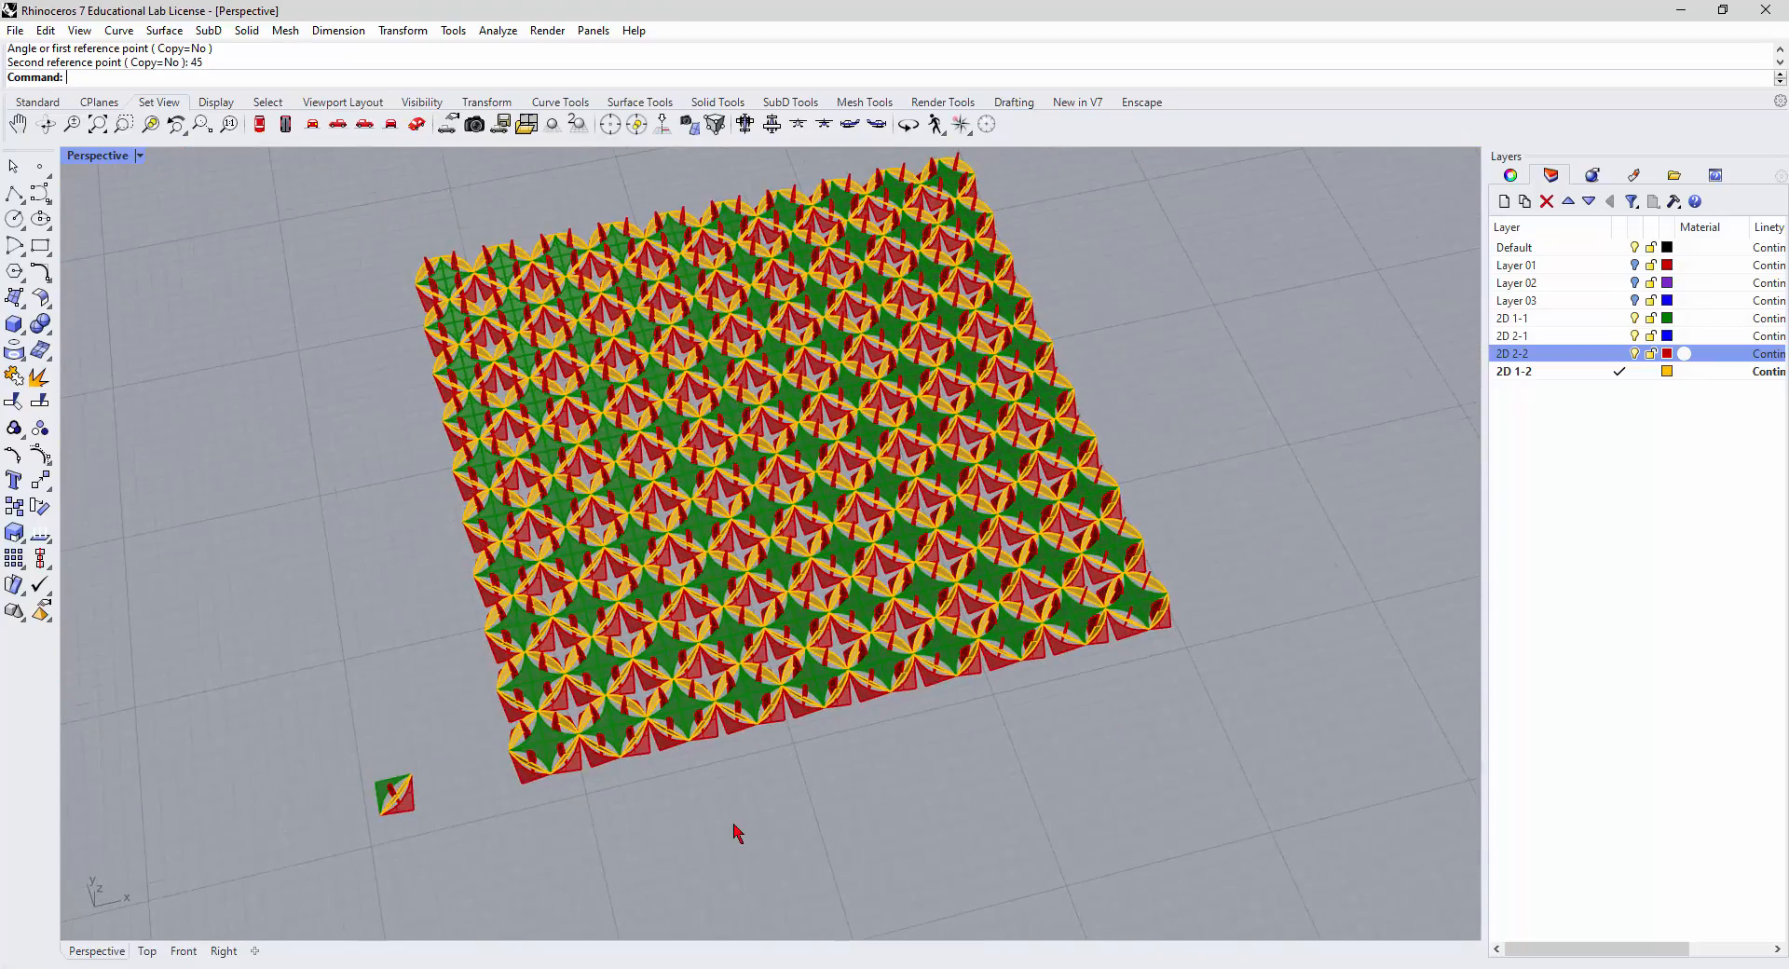